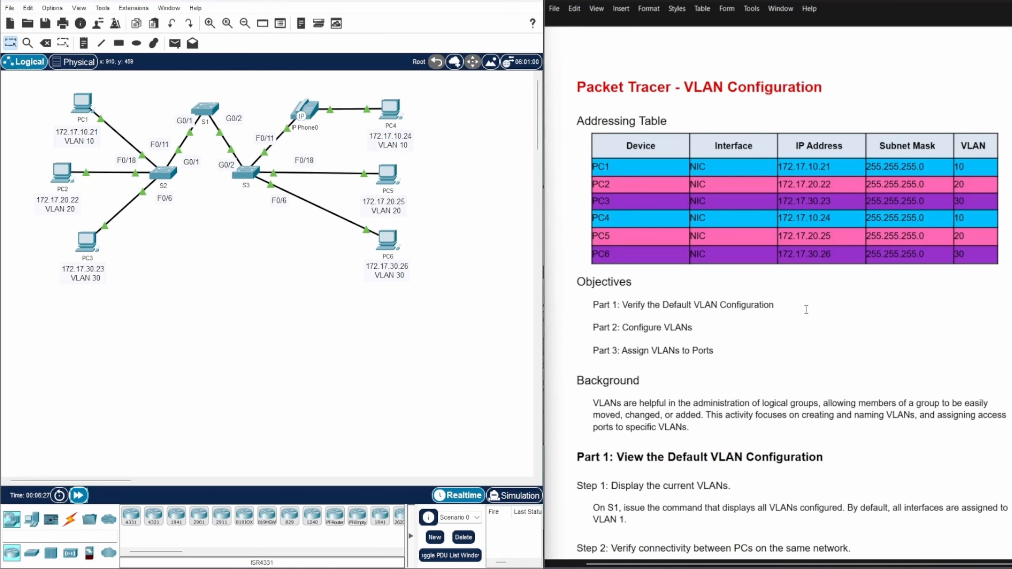
Read the VLAN lab's objectives, background and the Part 1 instruction to display all configured VLANs on S1
scroll(806, 309, "down", 3)
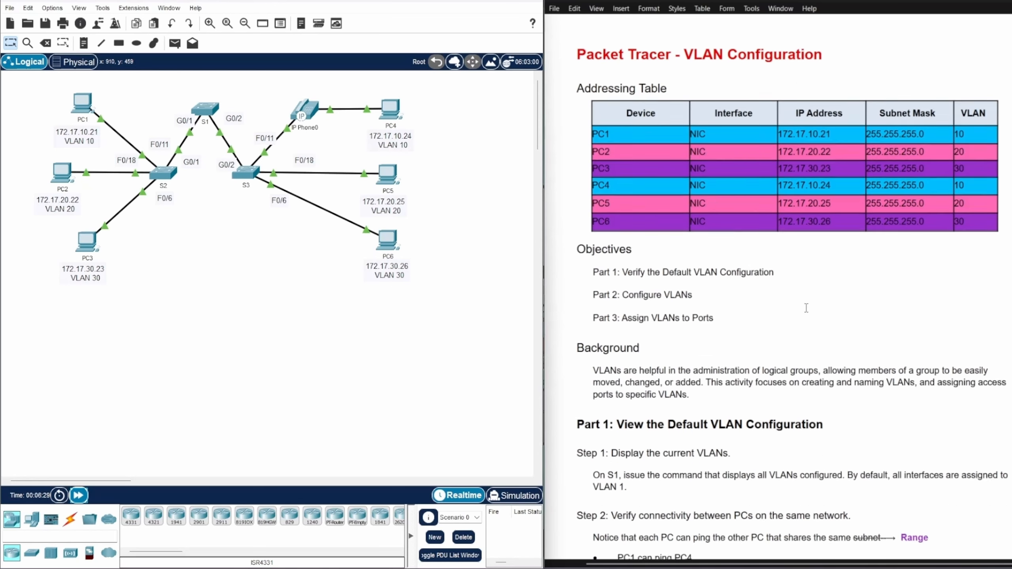
scroll(807, 263, "down", 2)
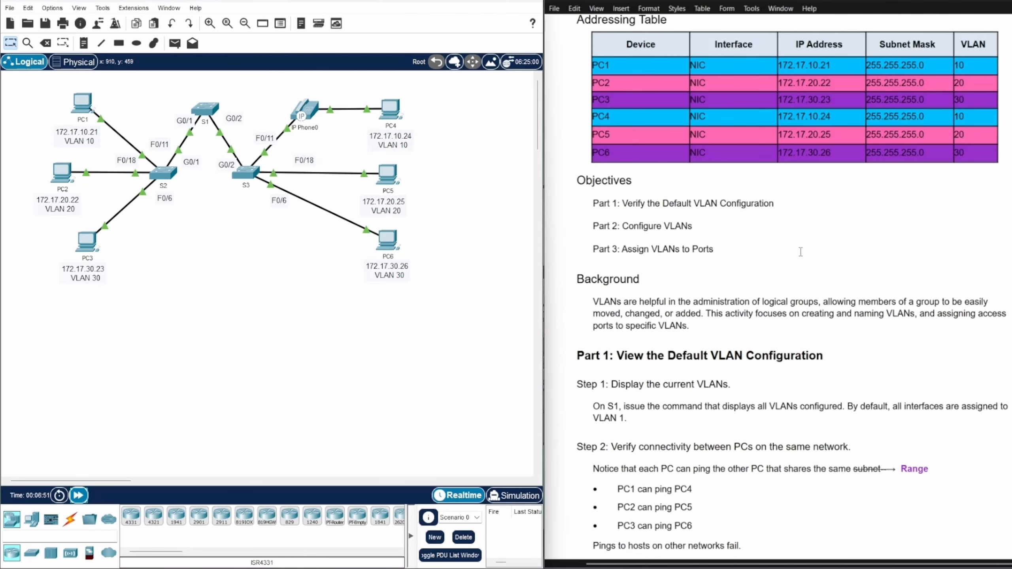
scroll(800, 251, "down", 3)
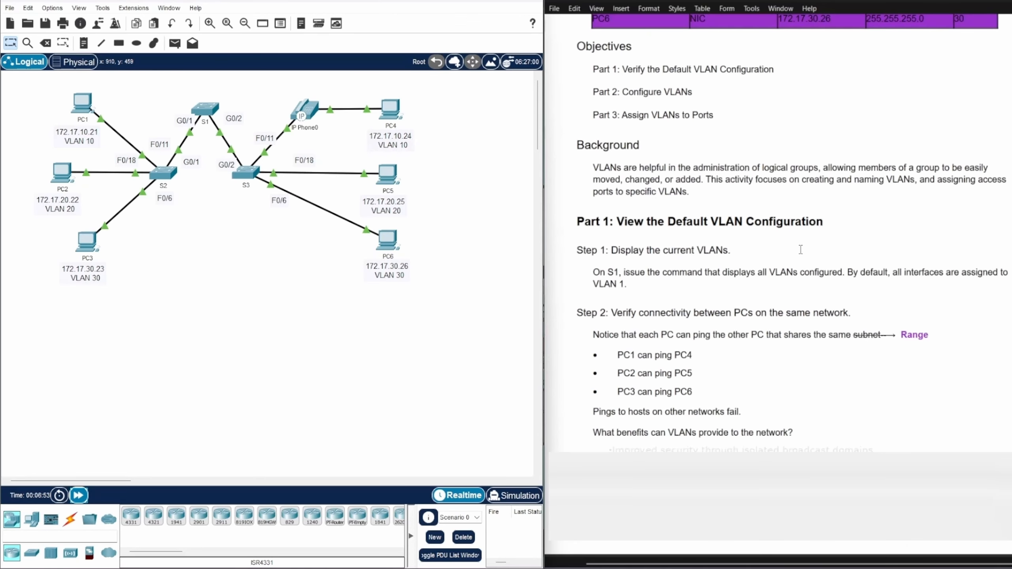
scroll(801, 249, "up", 1)
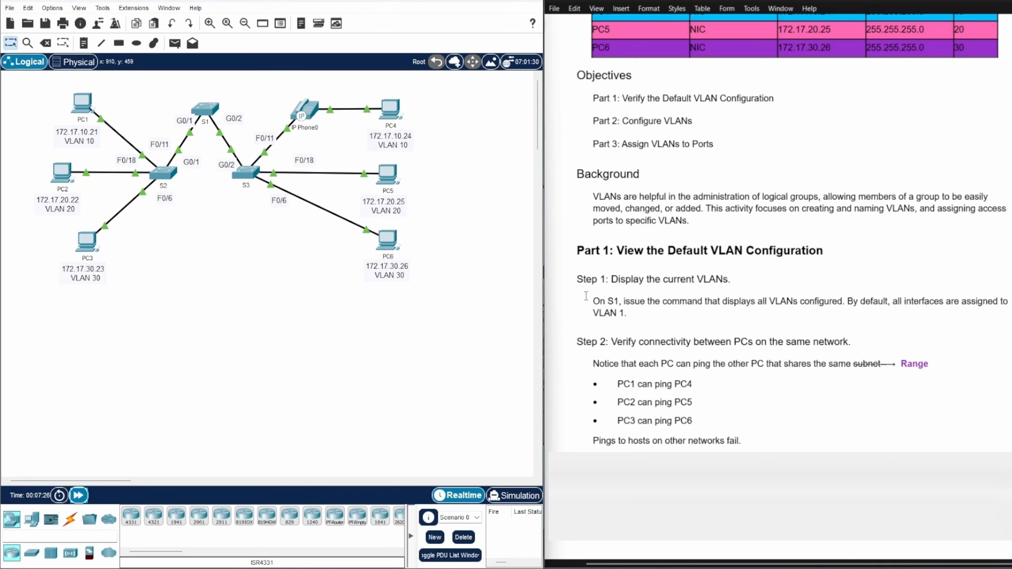
left_click(916, 335)
left_click_drag(945, 301, 974, 310)
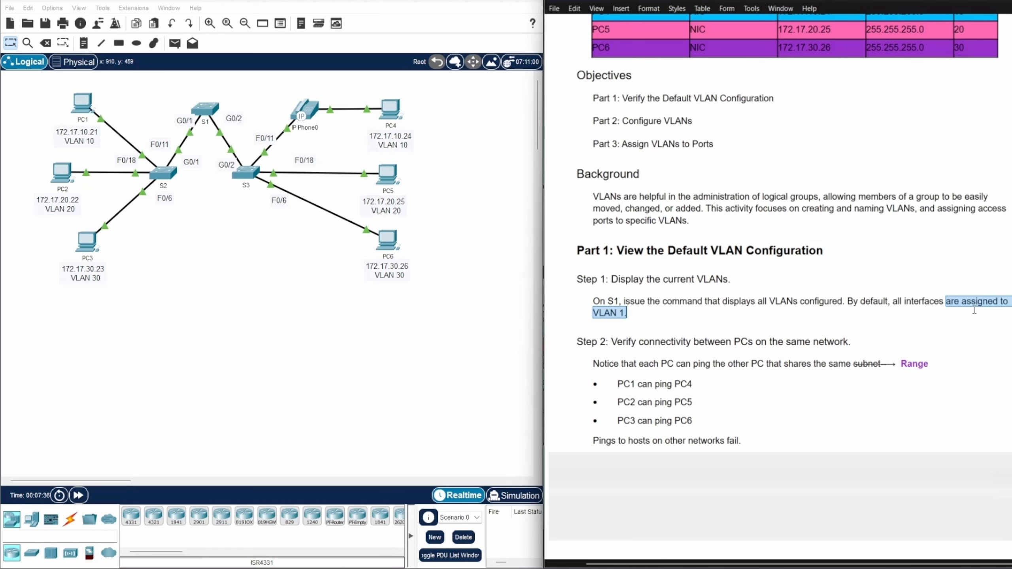
left_click(703, 315)
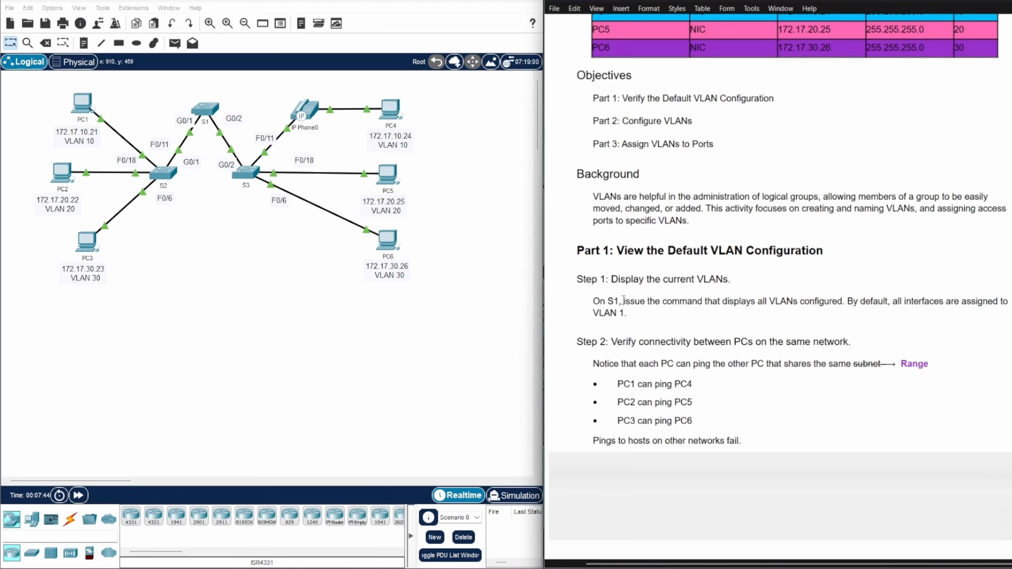
left_click_drag(623, 300, 843, 302)
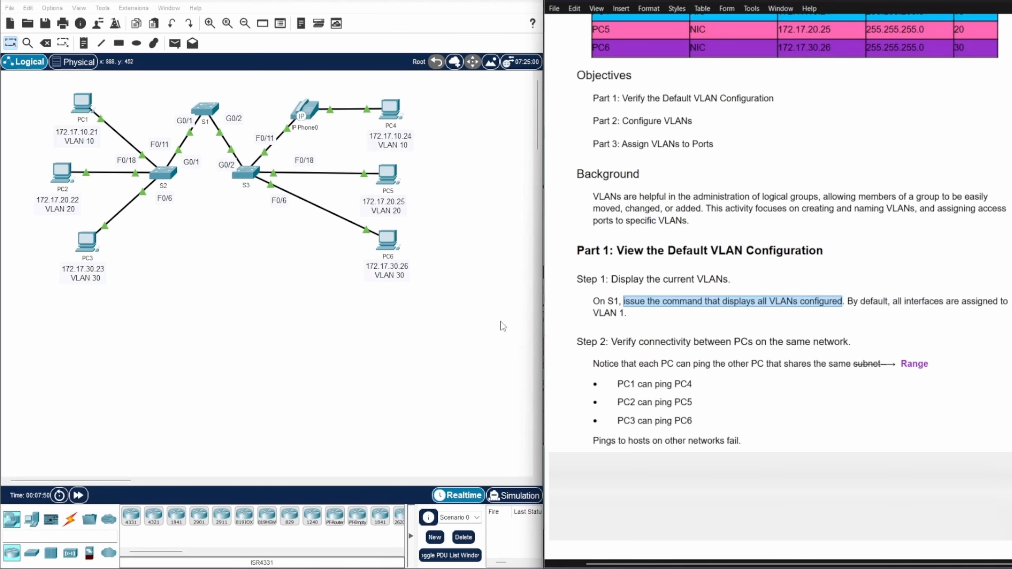
Open switch S1's command line beside the instructions and enter privileged EXEC mode with enable
left_click(205, 110)
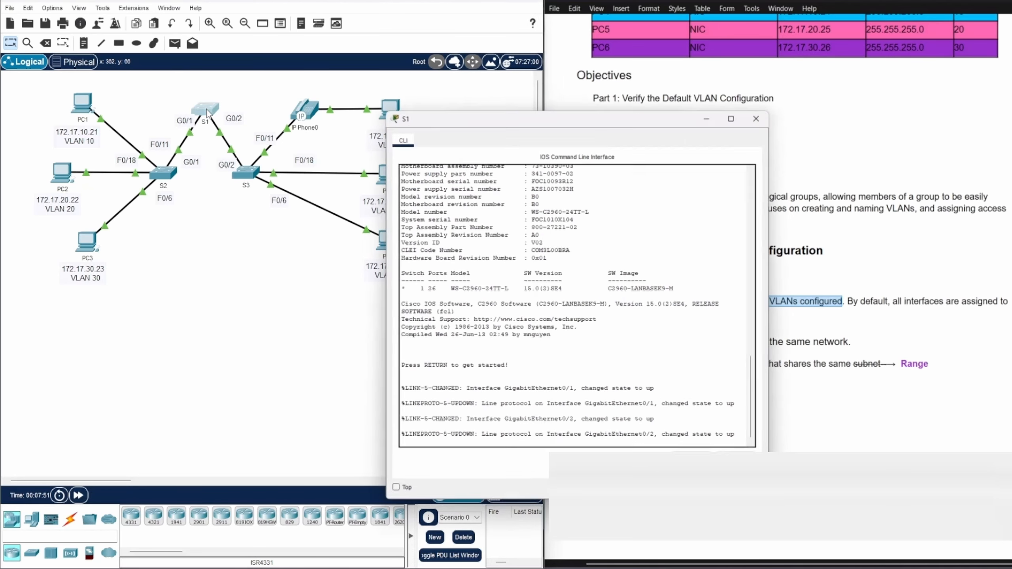
left_click_drag(500, 119, 226, 67)
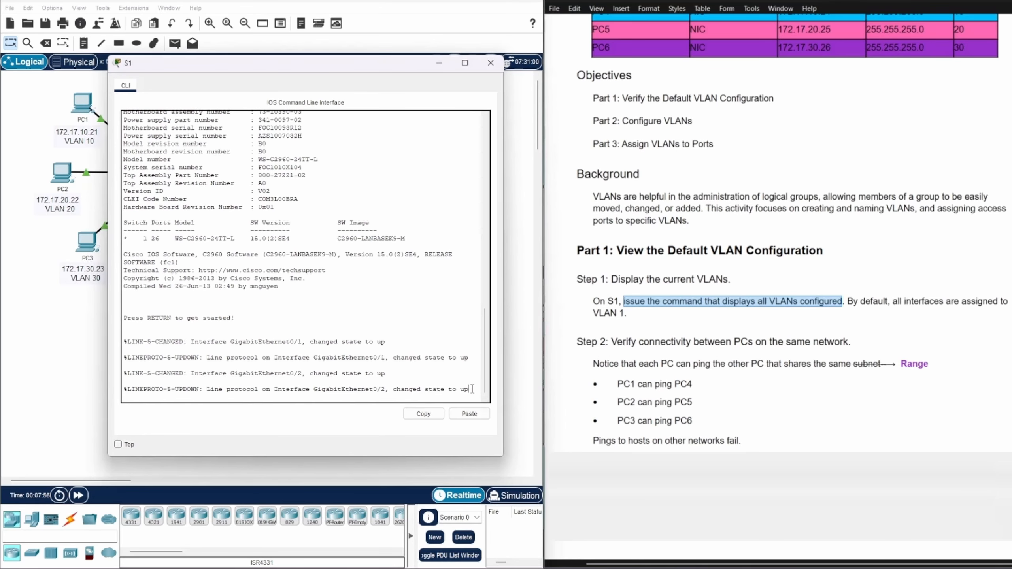
key("Return")
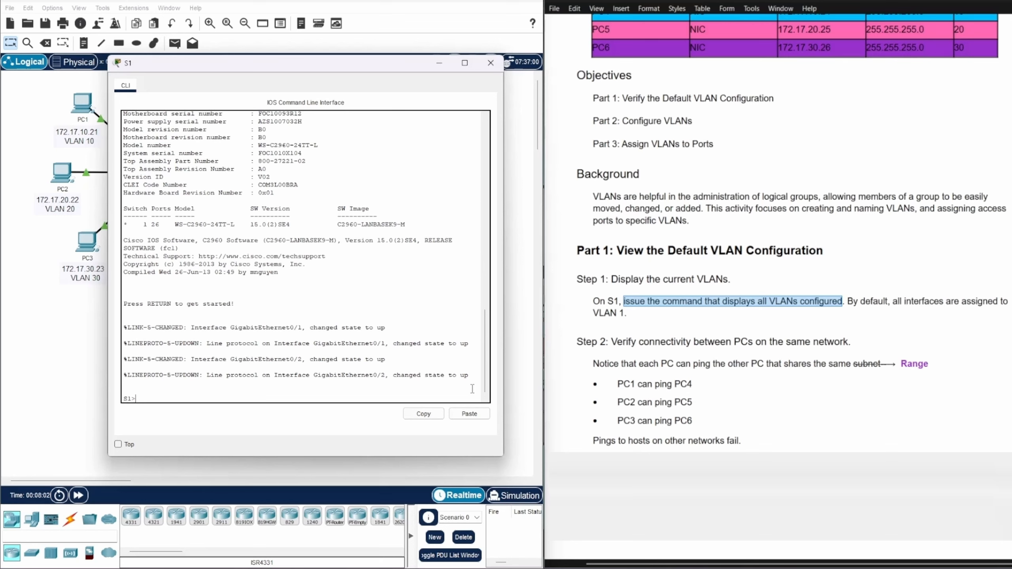
type("enable")
key("Return")
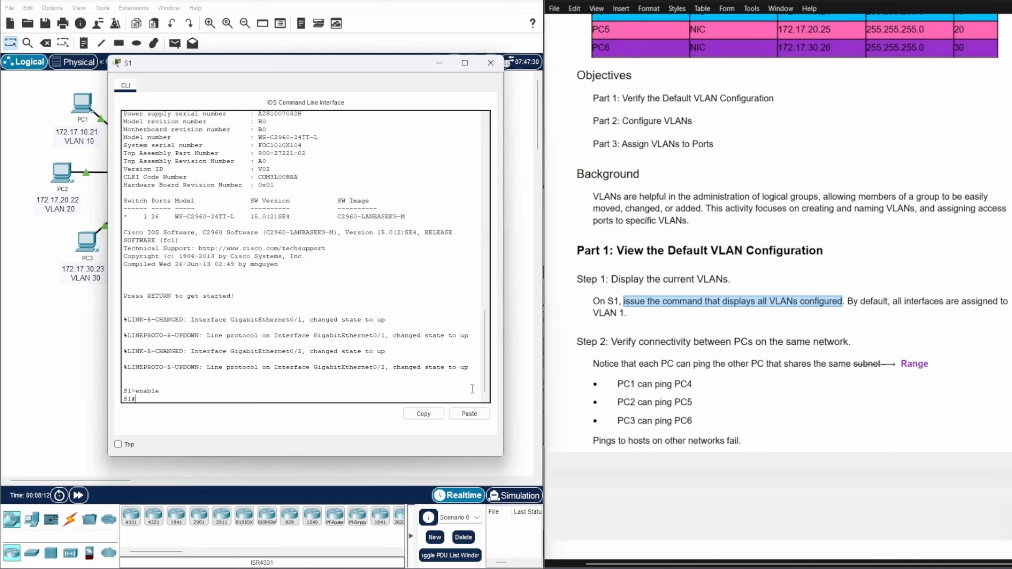
Run show vlan brief on S1 and examine the default VLAN entry
type("show vlan brief")
key("Return")
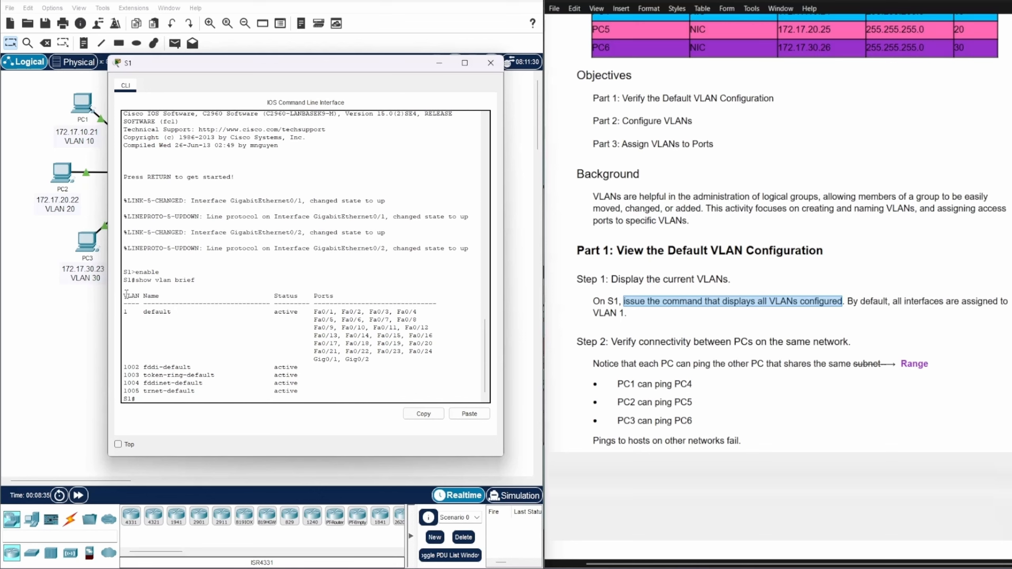
left_click_drag(124, 295, 200, 312)
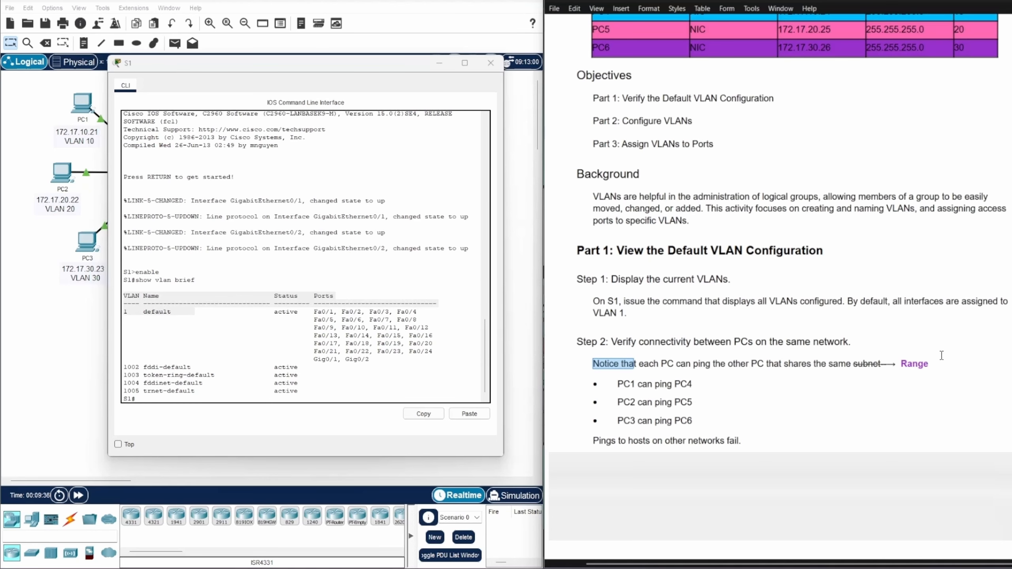
Review the Step 2 connectivity notes against the addressing table to see which PCs share a VLAN
scroll(952, 359, "up", 1)
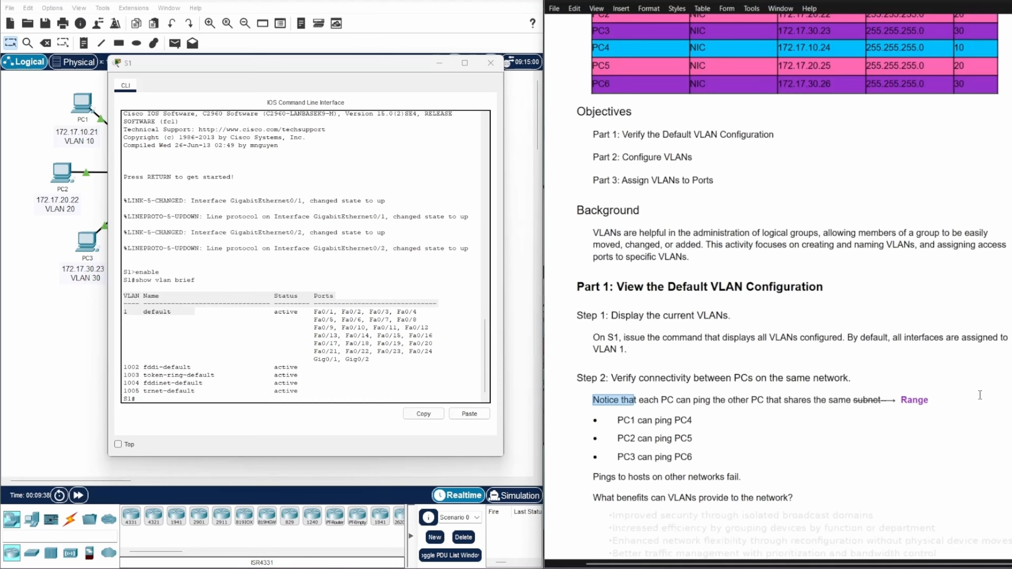
scroll(870, 384, "down", 1)
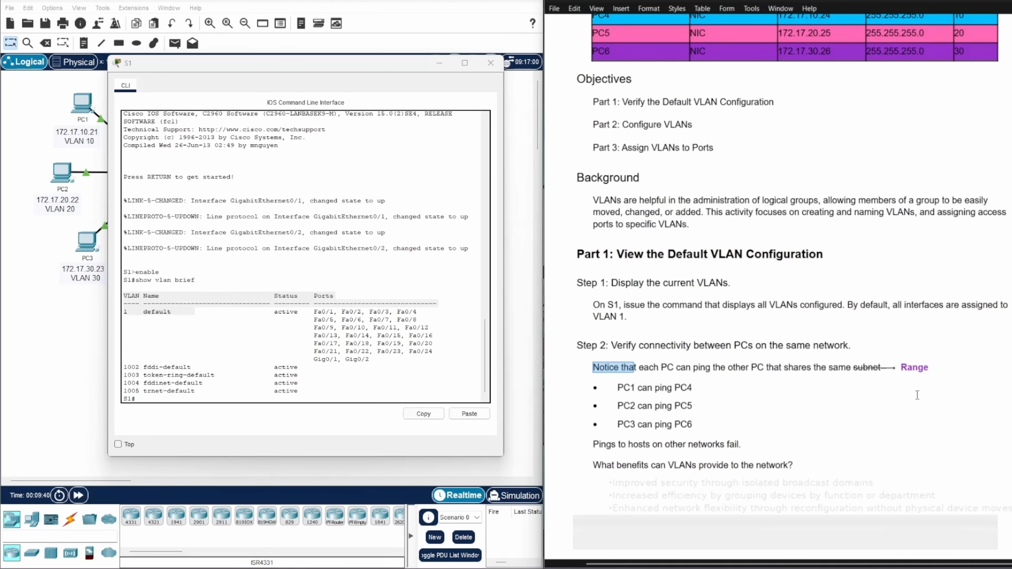
scroll(919, 391, "up", 1)
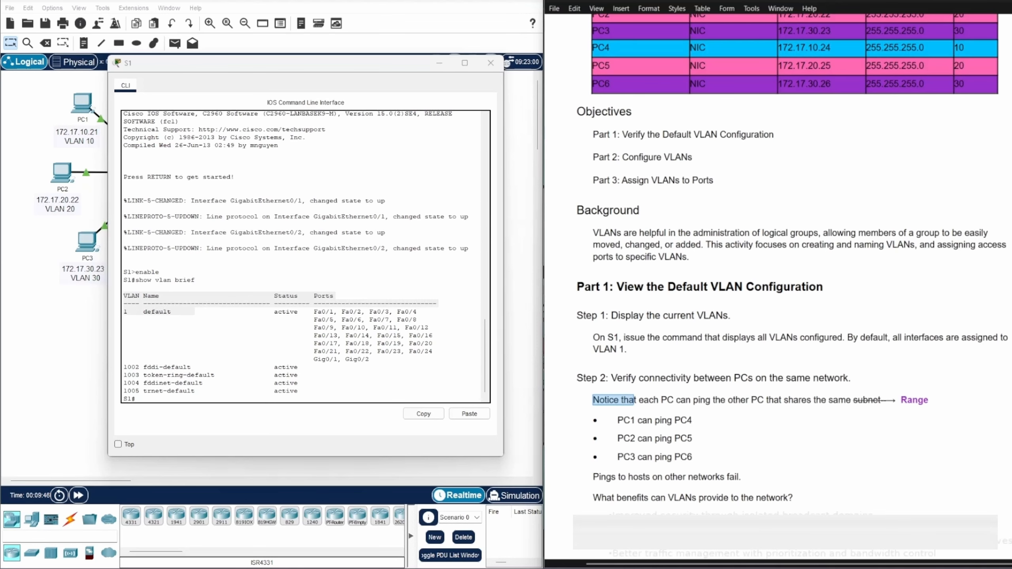
scroll(966, 396, "up", 3)
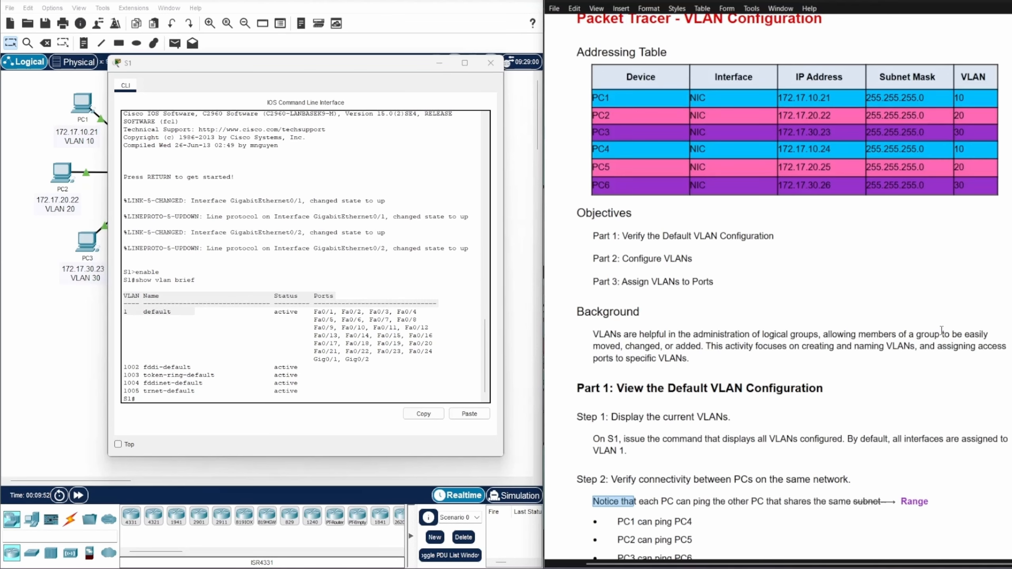
scroll(966, 395, "down", 2)
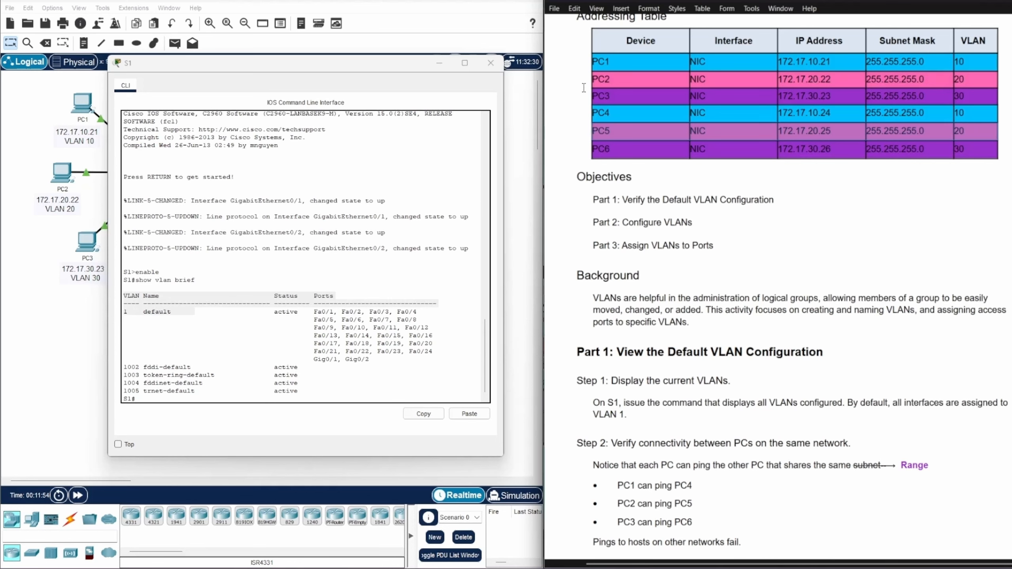
left_click(584, 59)
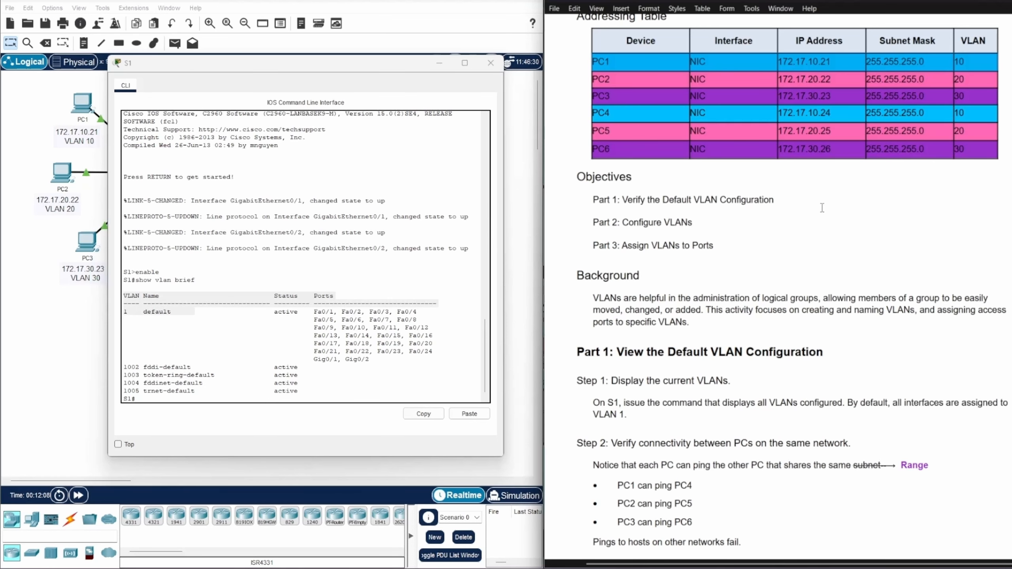
scroll(822, 208, "down", 1)
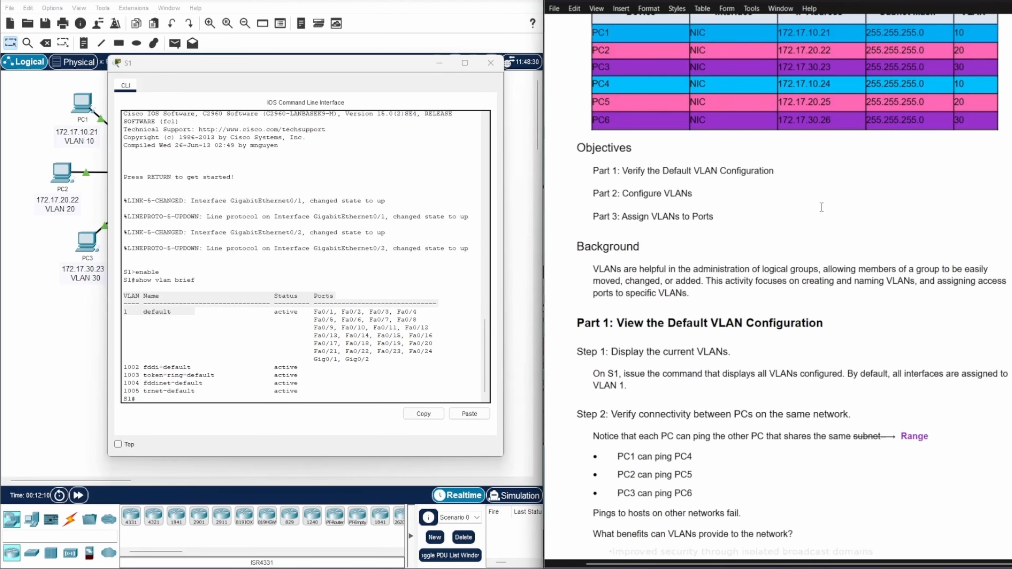
scroll(822, 207, "up", 1)
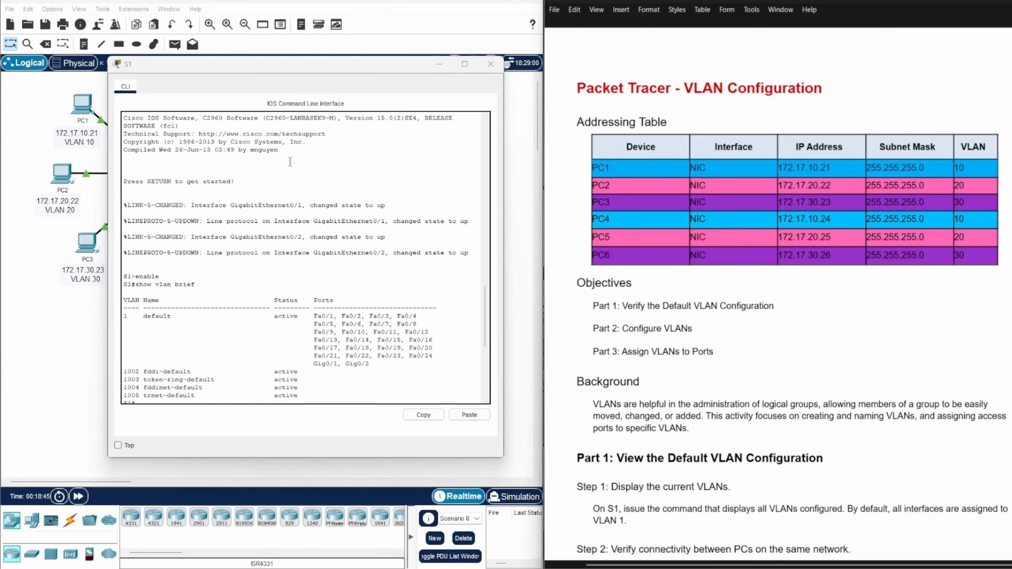
Close S1's window and draw light-blue filled rectangles around PC1 and PC4 to mark VLAN 10 in the topology
left_click(490, 64)
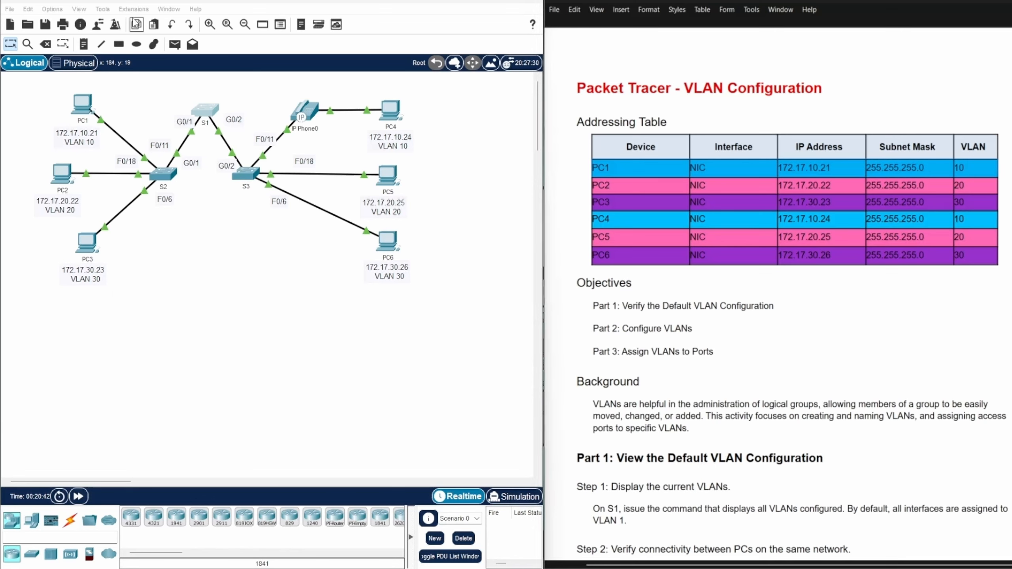
left_click(119, 44)
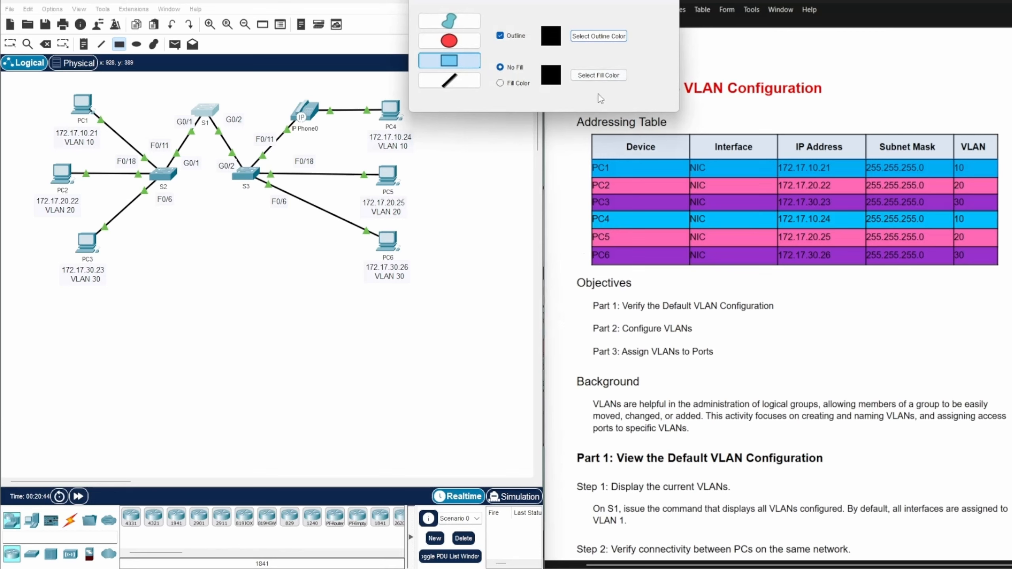
left_click(604, 75)
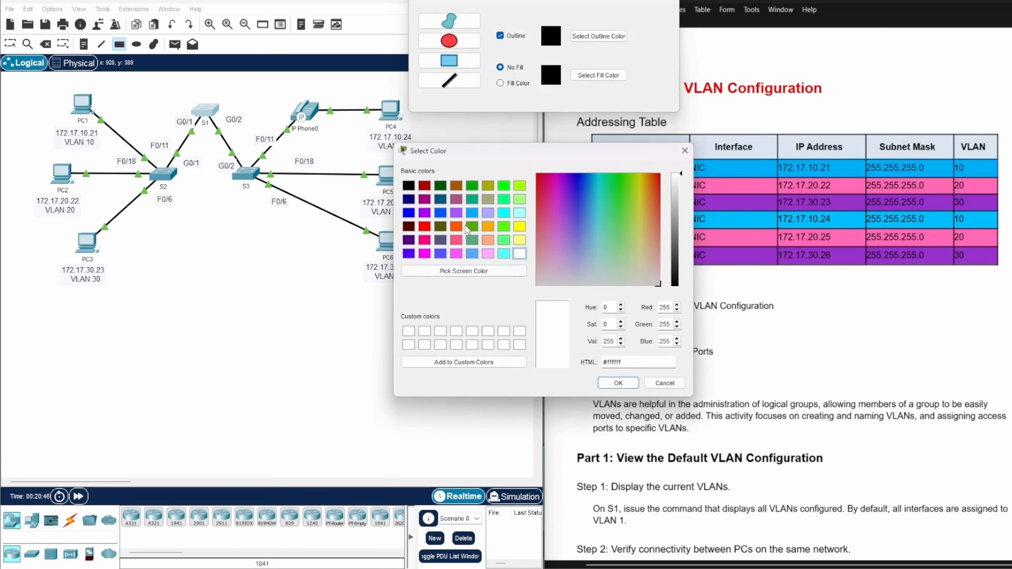
left_click(472, 216)
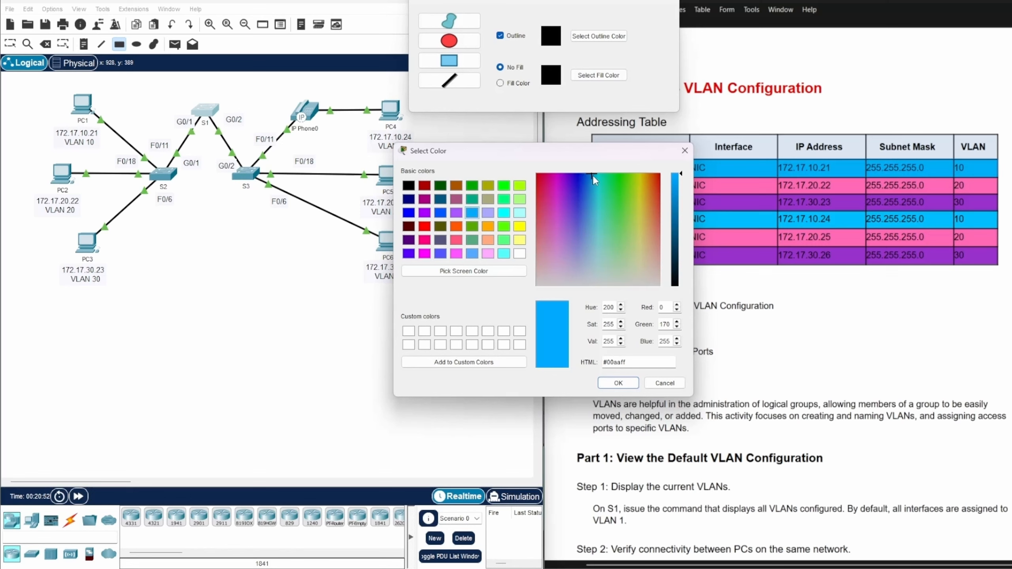
left_click_drag(589, 177, 593, 176)
left_click(615, 384)
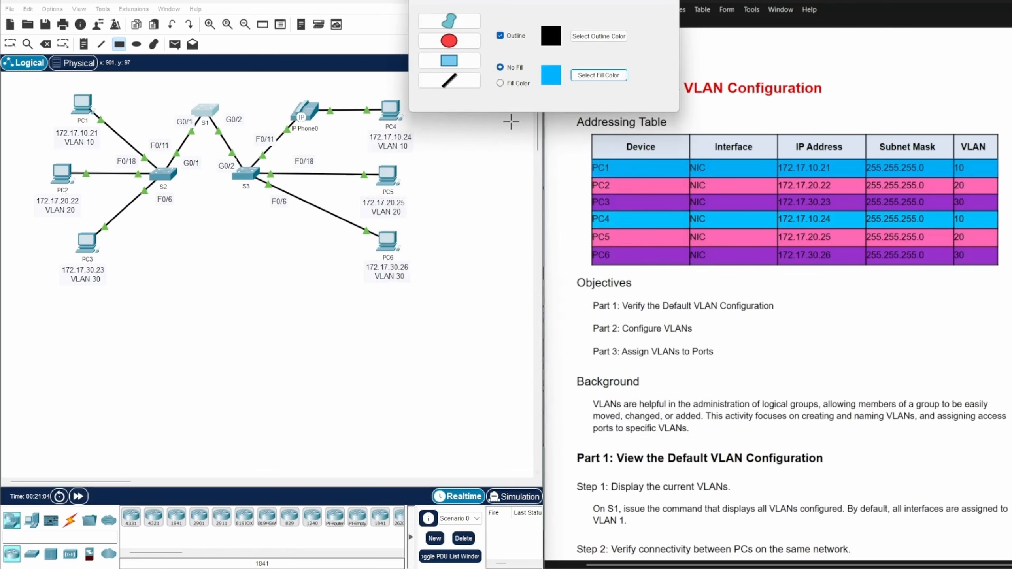
left_click(500, 84)
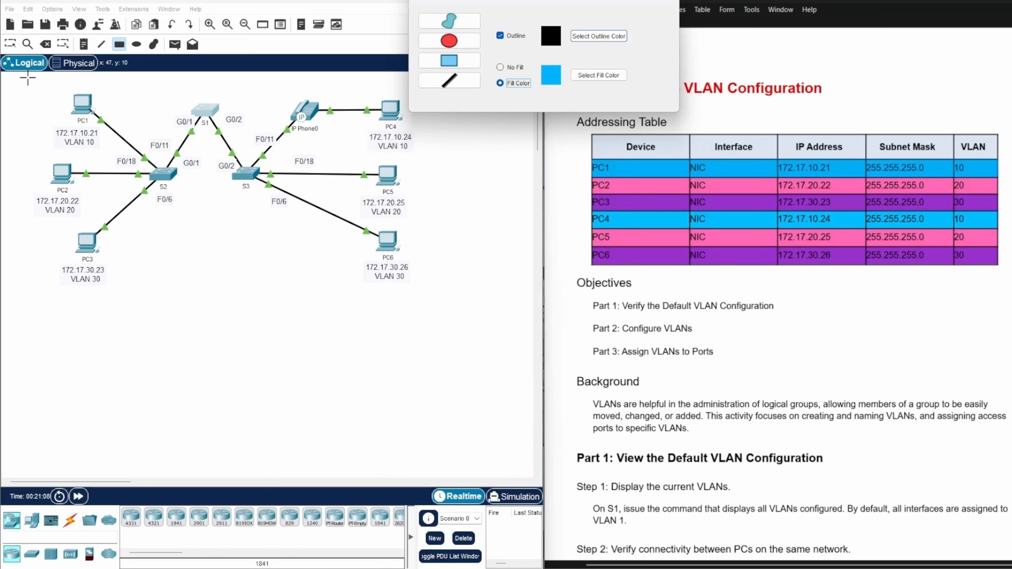
left_click_drag(27, 77, 128, 153)
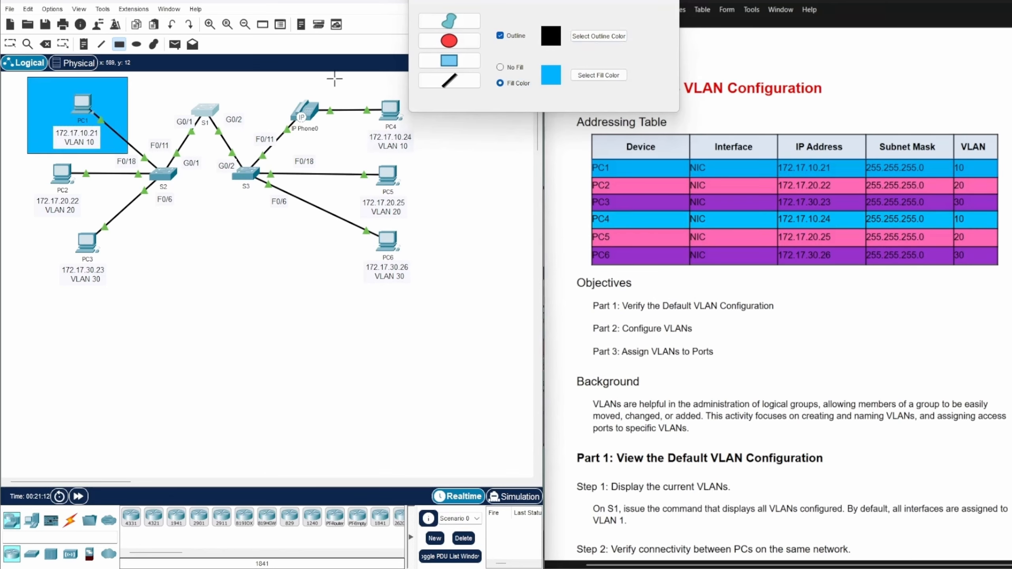
left_click_drag(334, 76, 435, 155)
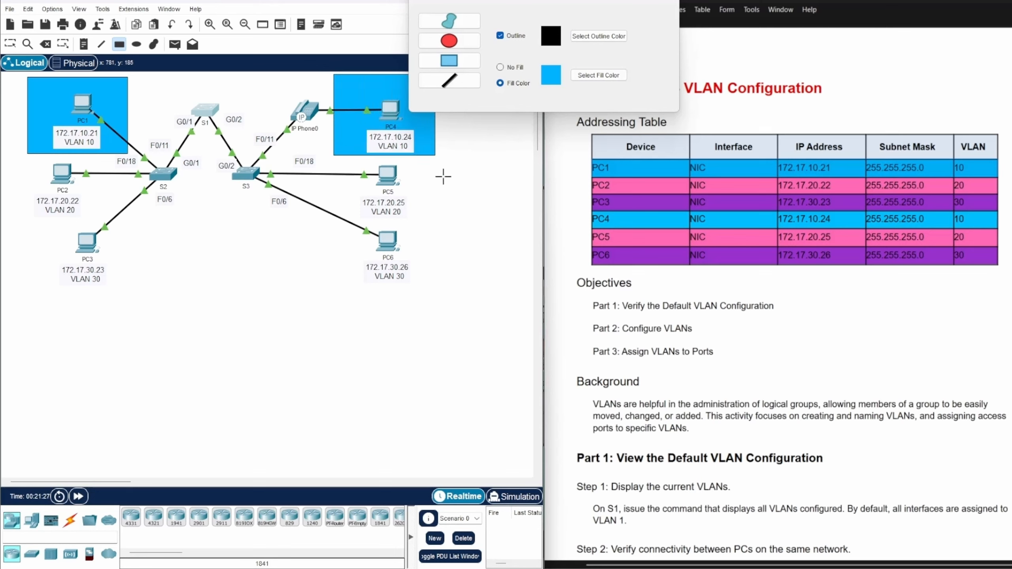
Draw rectangles with the pink fill #ff55ff around PC2 and PC5 to mark VLAN 20
left_click(605, 77)
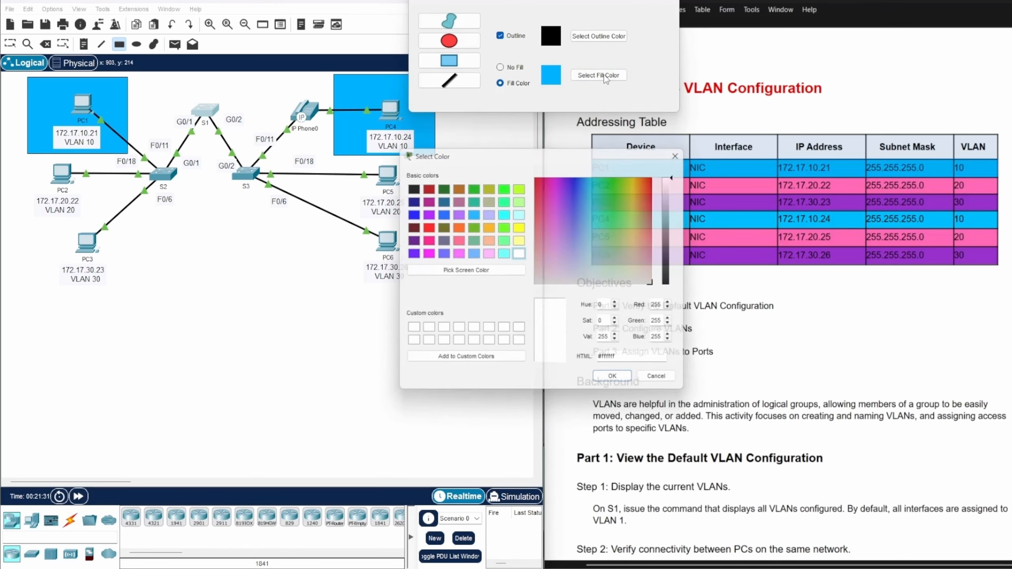
left_click(457, 254)
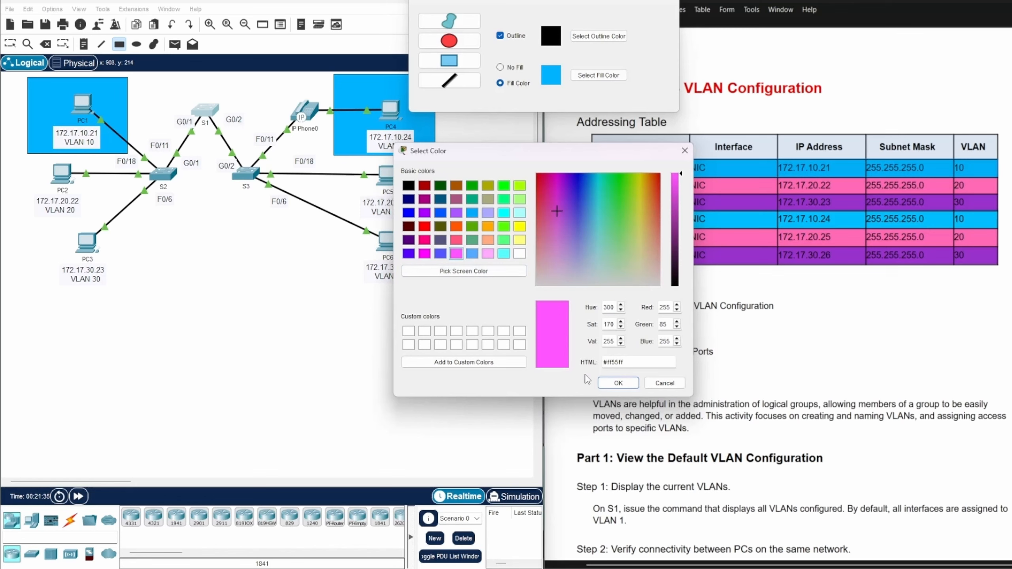
left_click(614, 382)
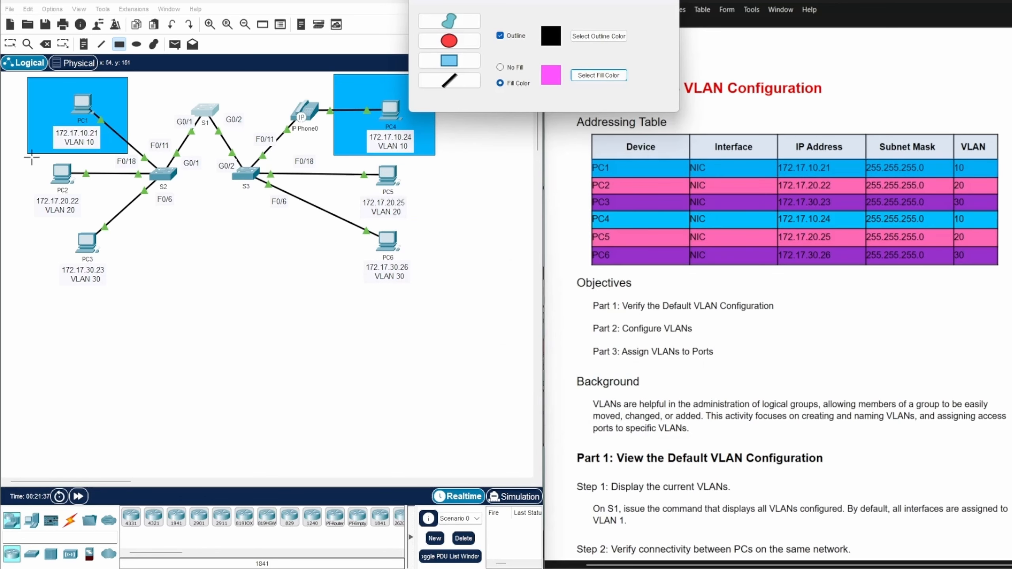
left_click_drag(32, 157, 97, 220)
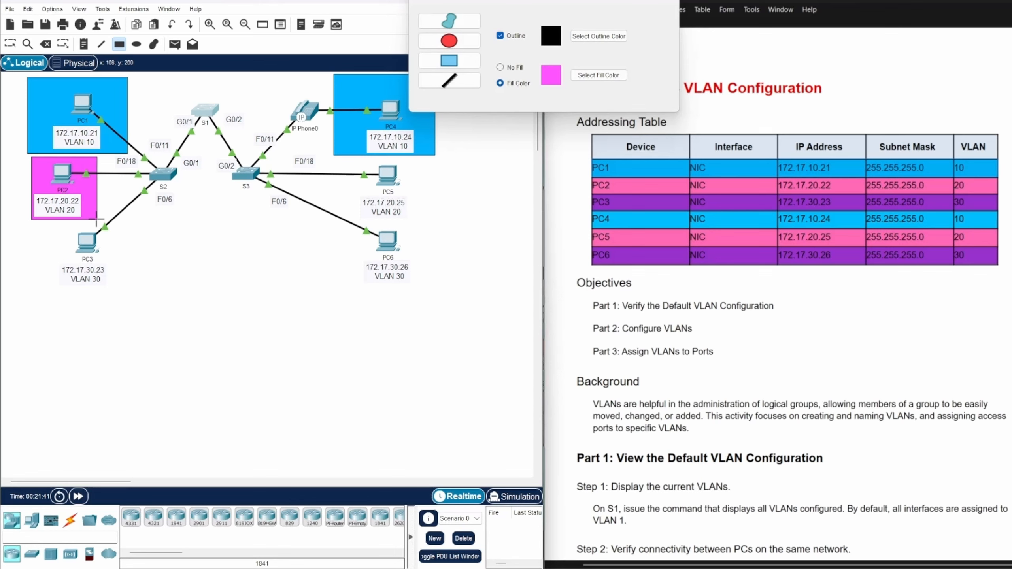
left_click_drag(355, 159, 423, 220)
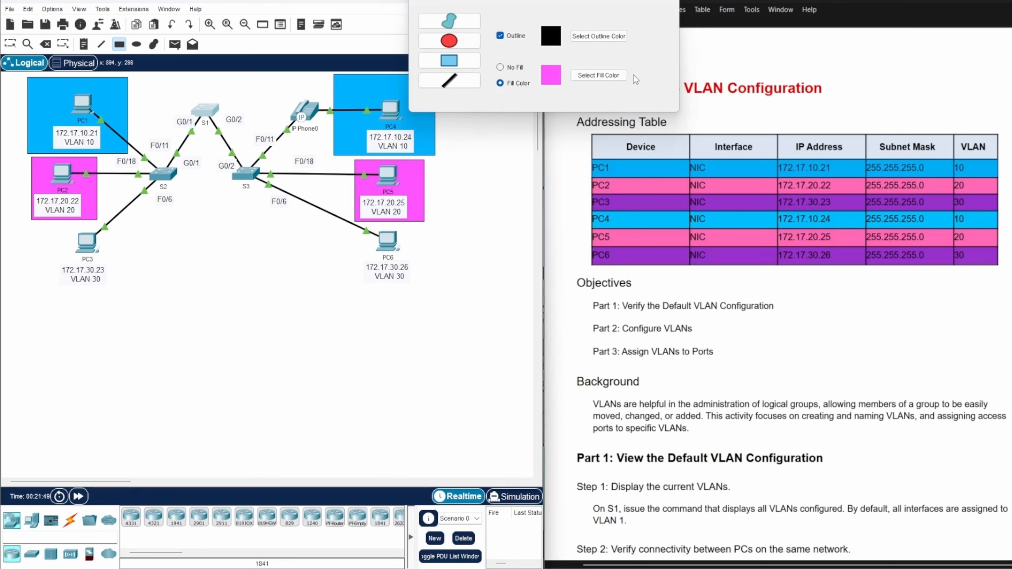
Draw rectangles with the purple fill #aa00ff around PC3 and PC6 to mark VLAN 30, and close the drawing palette
left_click(609, 77)
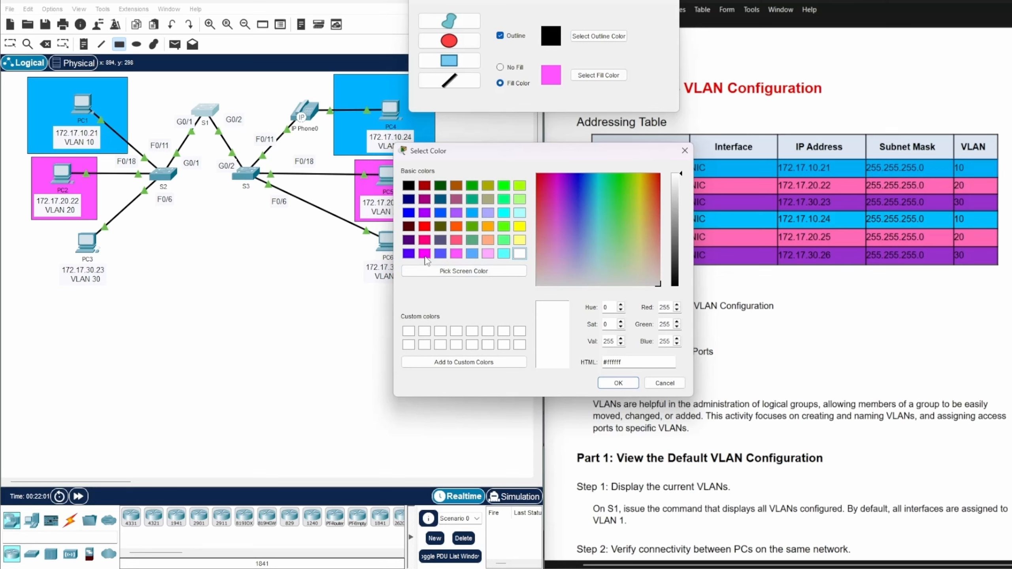
left_click(425, 214)
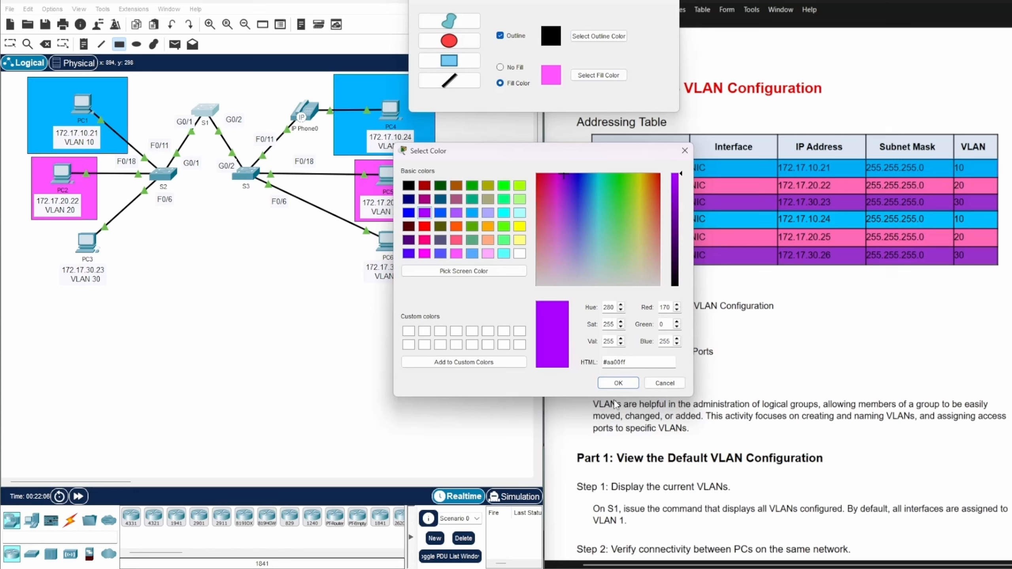
left_click(618, 383)
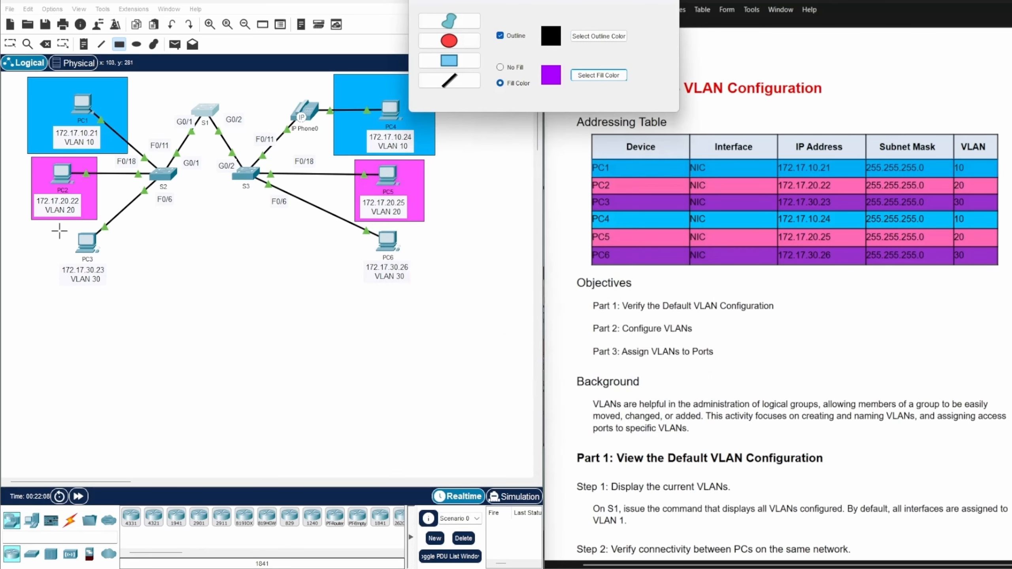
mouse_move(47, 226)
left_mouse_down()
mouse_move(141, 306)
mouse_move(128, 293)
left_mouse_up()
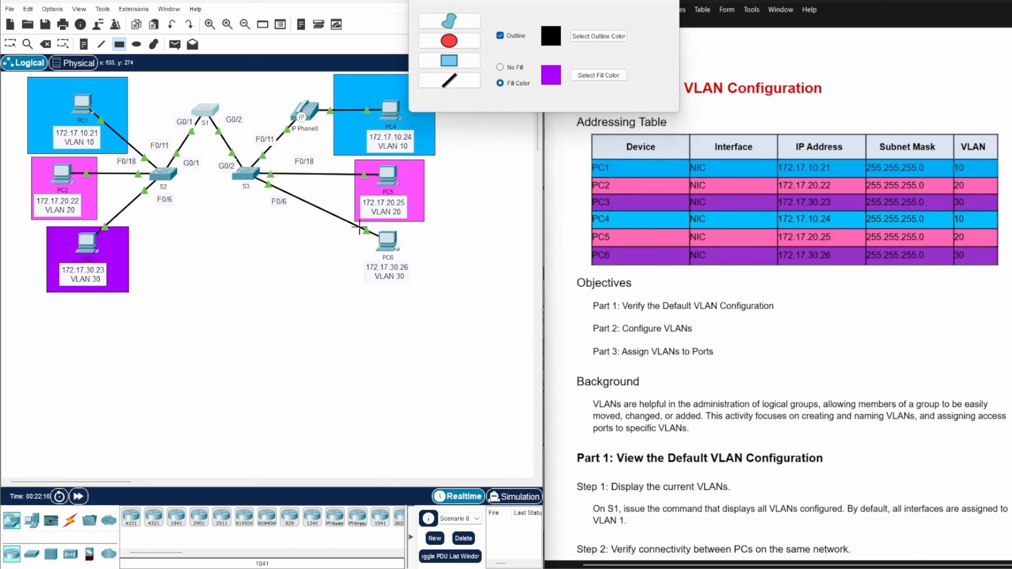
left_click_drag(359, 229, 435, 289)
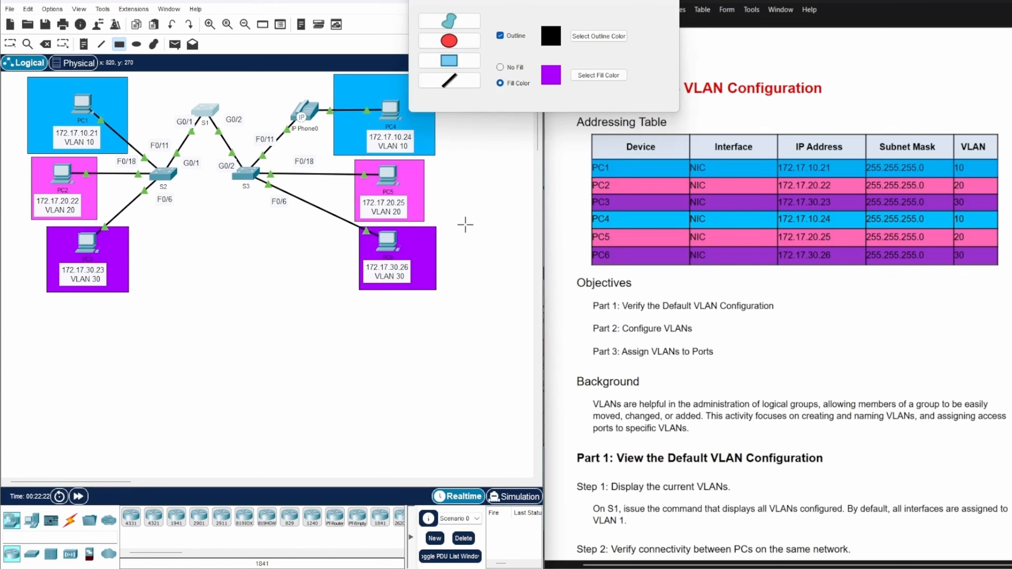
left_click(669, 1)
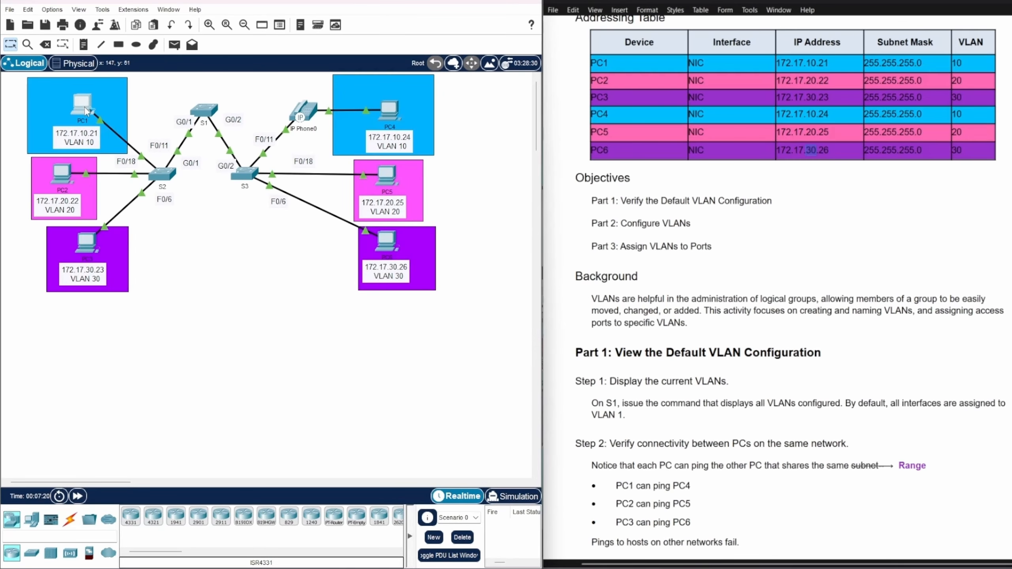
Ping PC4 at 172.17.10.24 from PC1's Command Prompt and close PC1's window
left_click(86, 109)
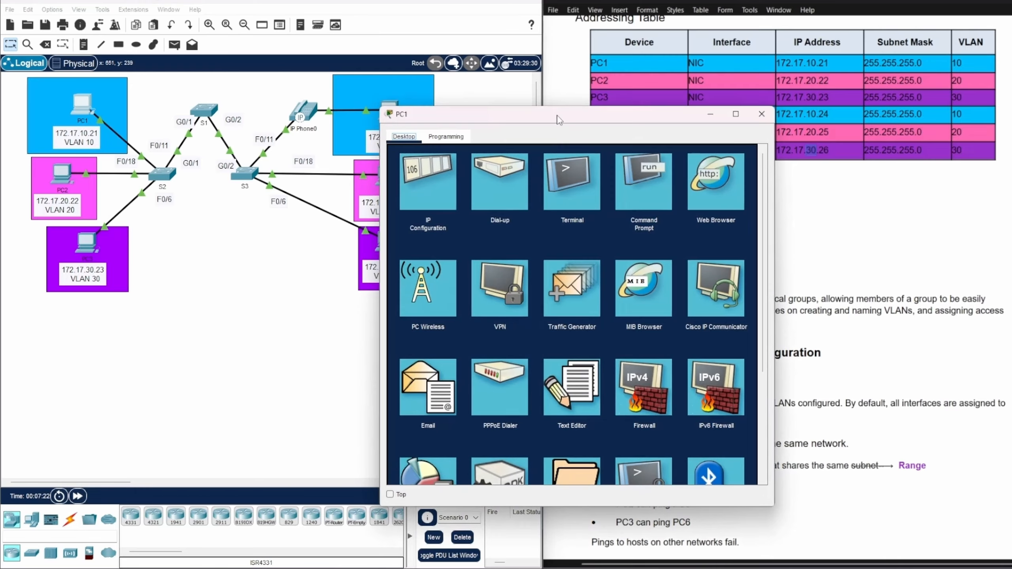
left_click_drag(561, 121, 262, 83)
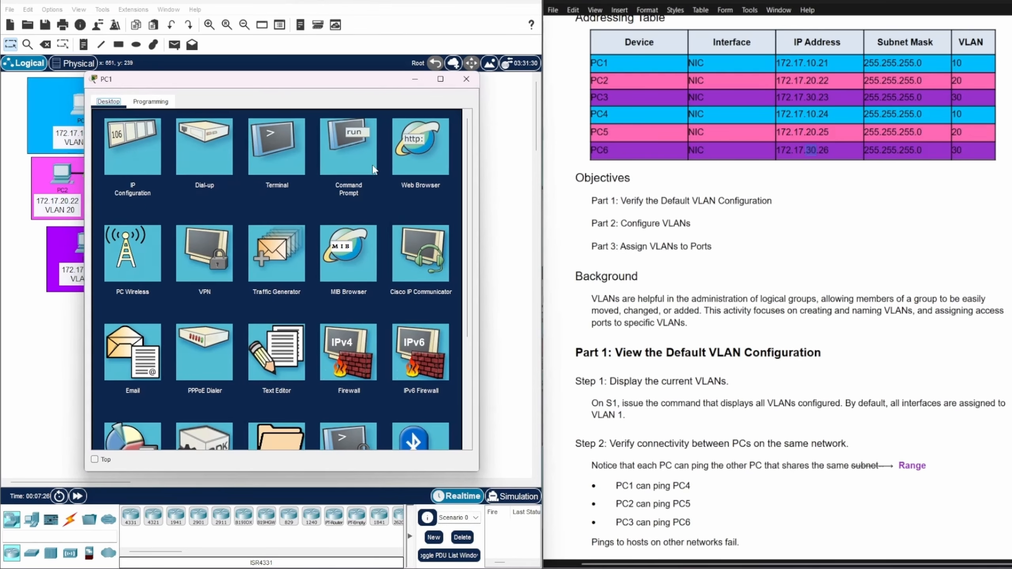
left_click(358, 166)
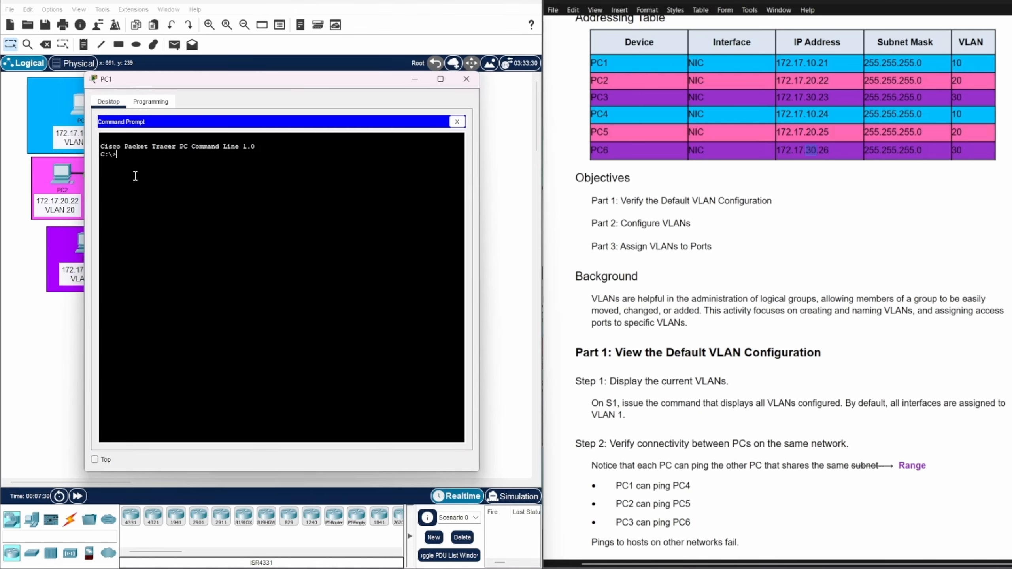
type("ping 1")
type("72.17")
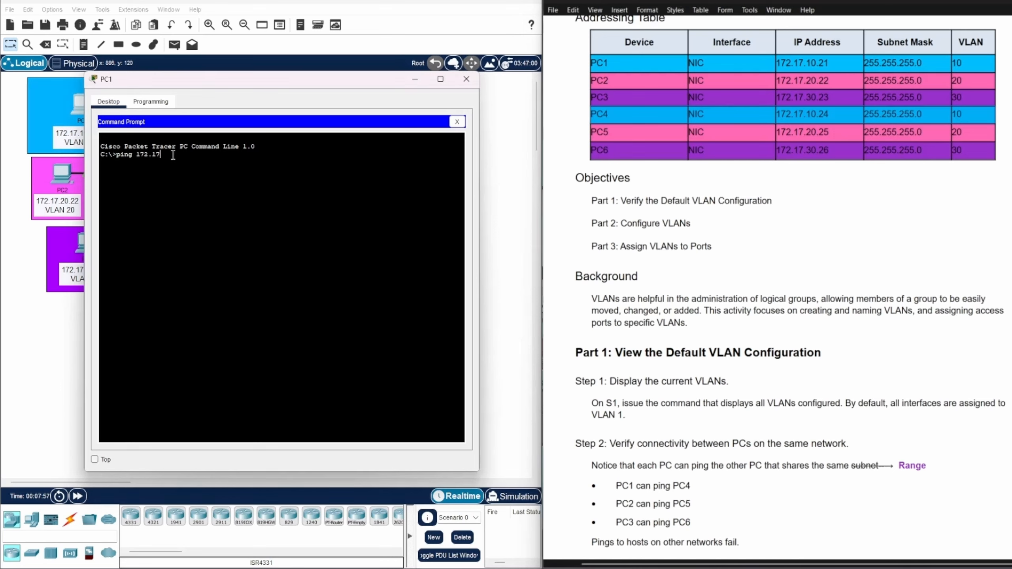
type(".10.24")
key("Return")
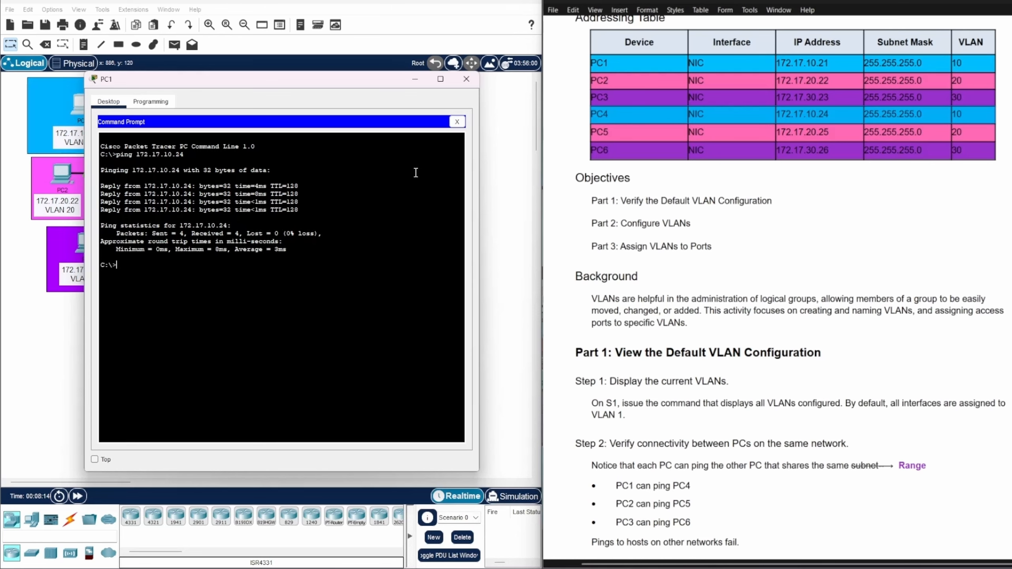
left_click(465, 79)
Ping PC5 at 172.17.20.25 from PC2's Command Prompt, marking PC5's row in the addressing table, and close PC2's window
left_click(59, 179)
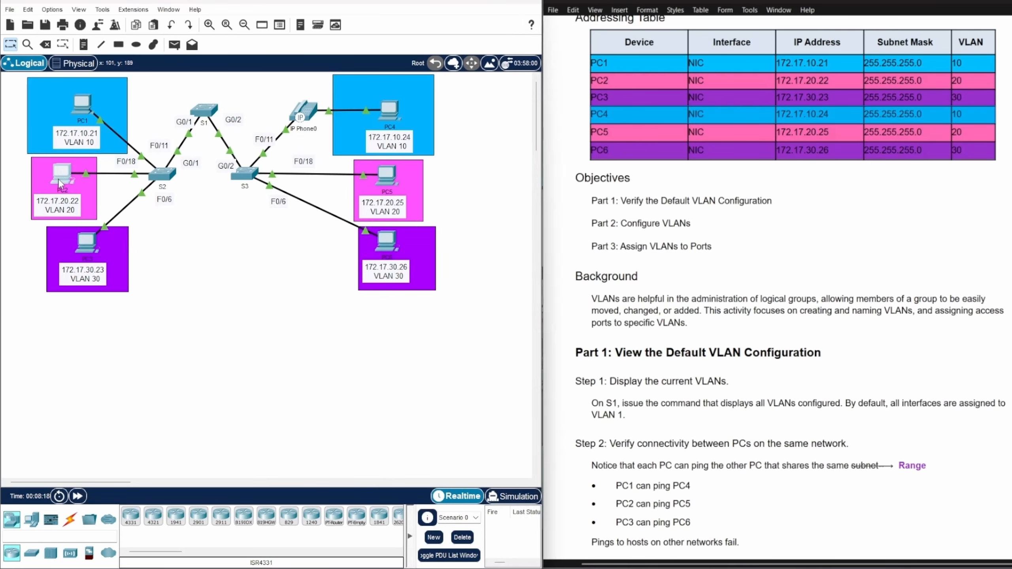
left_click_drag(542, 119, 228, 71)
left_click(339, 142)
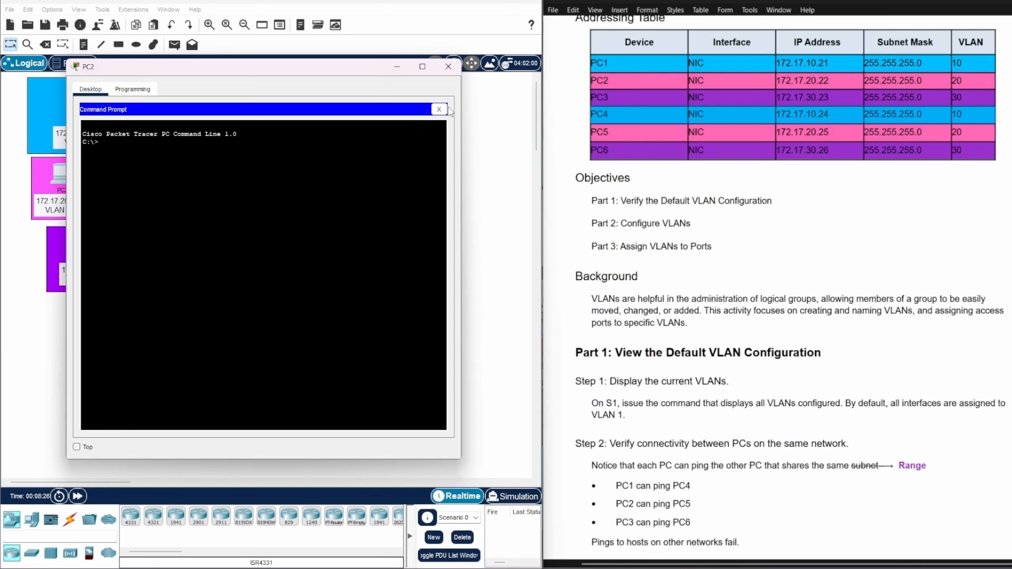
left_click(584, 132)
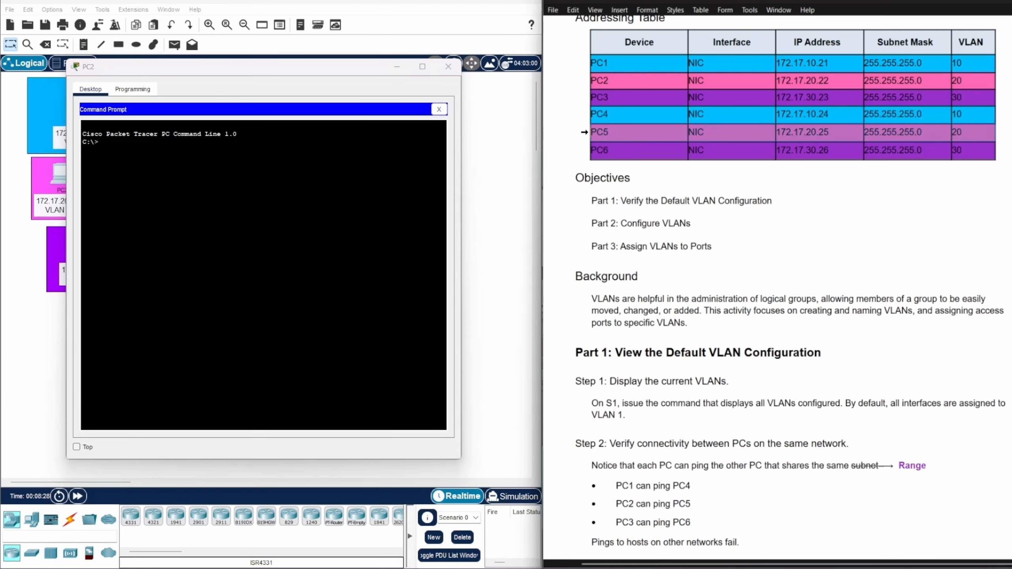
left_click(102, 142)
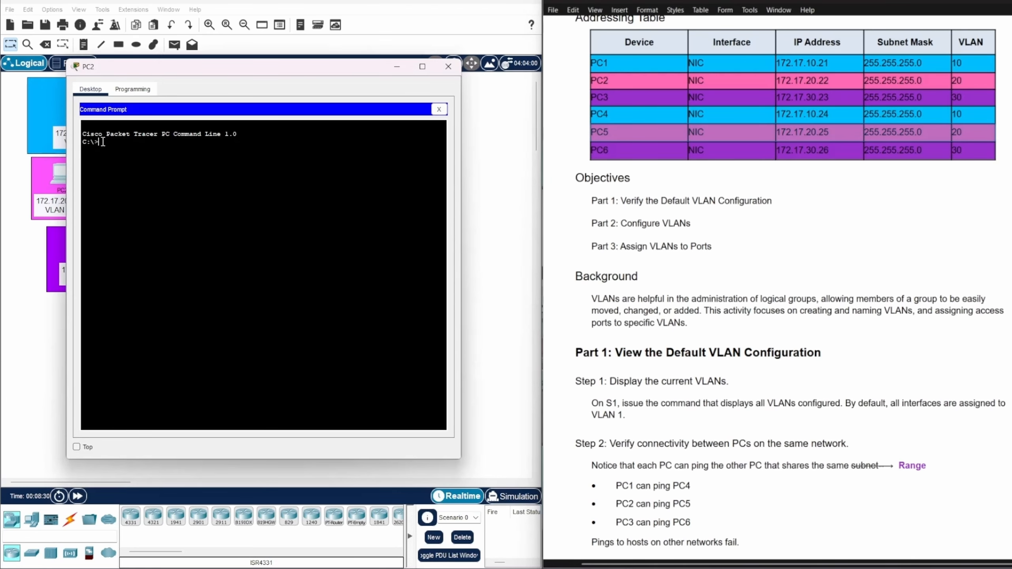
type("ping 172.17.20.25")
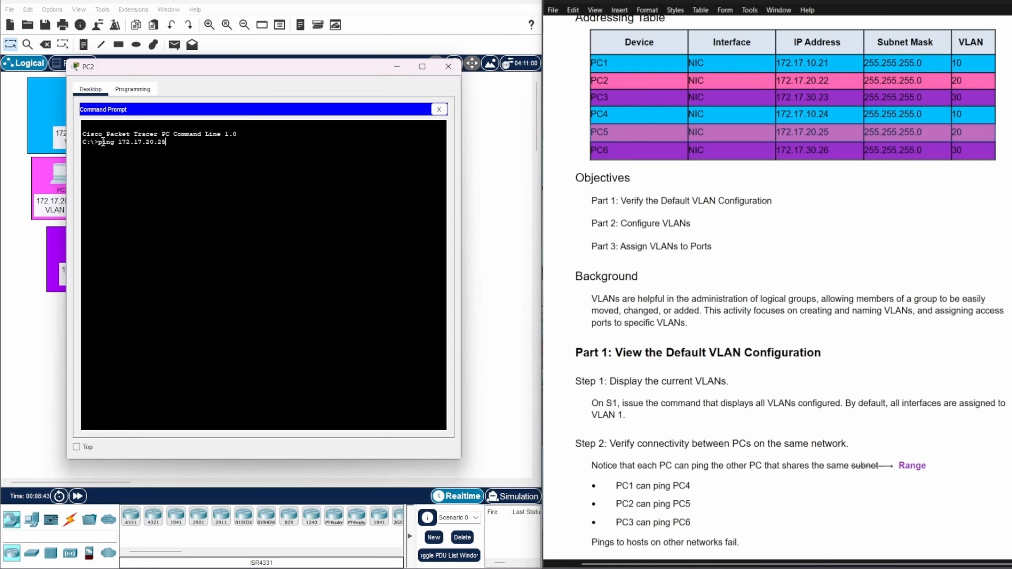
key("Return")
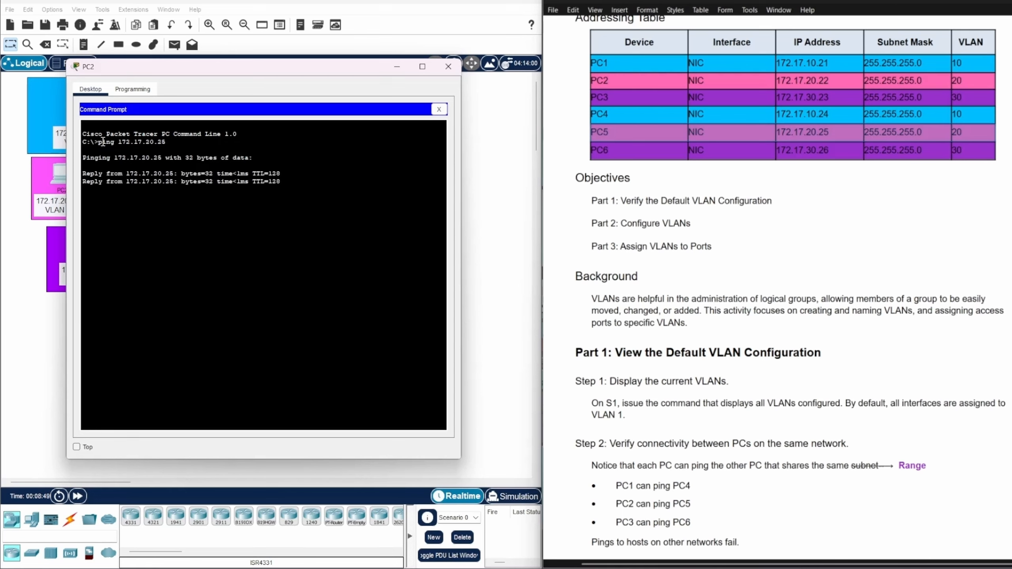
left_click(451, 71)
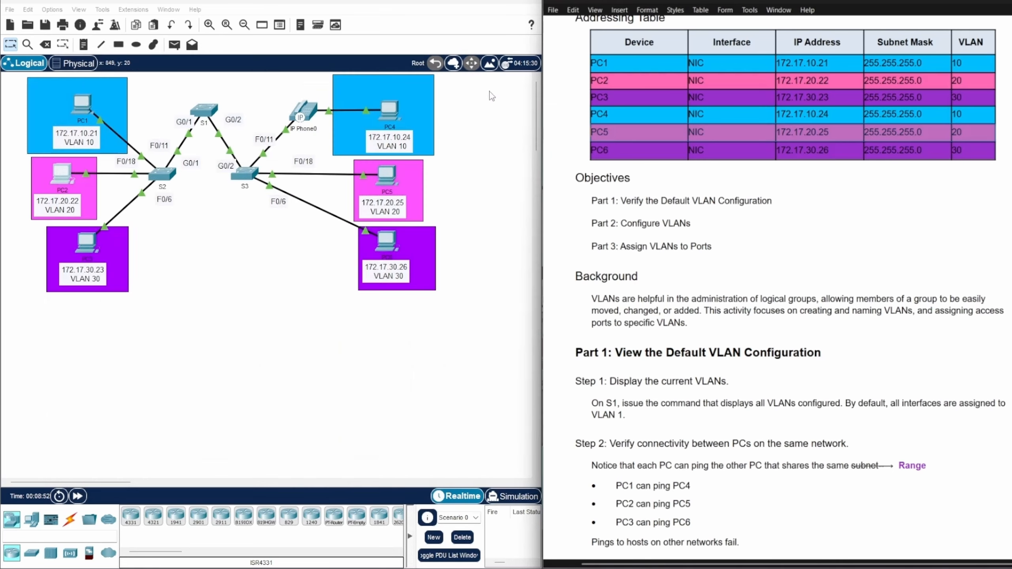
Ping PC6 at 172.17.30.26 from PC3's Command Prompt, marking PC6's row in the addressing table, and close PC3's window
left_click(90, 244)
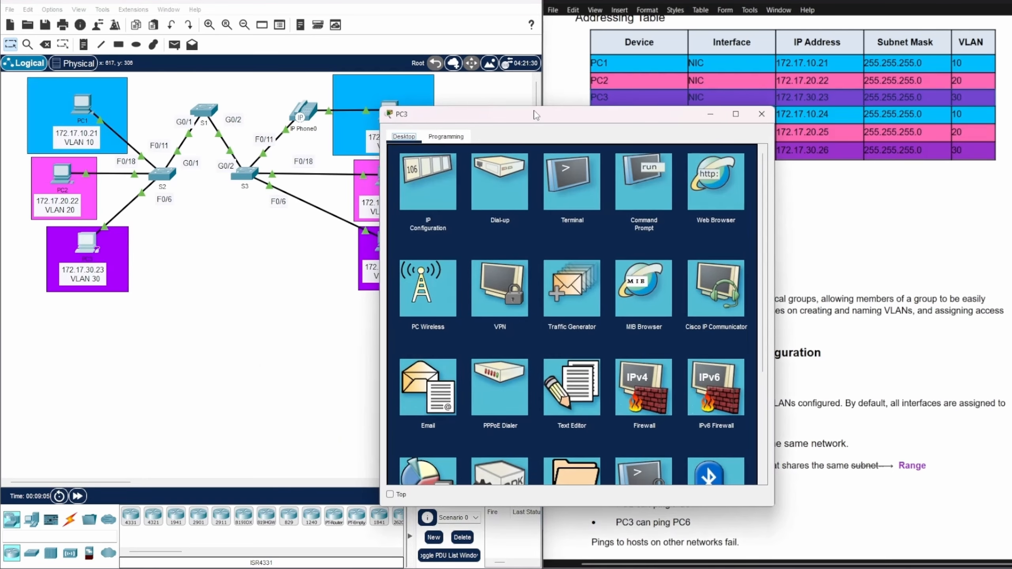
left_click_drag(536, 115, 237, 61)
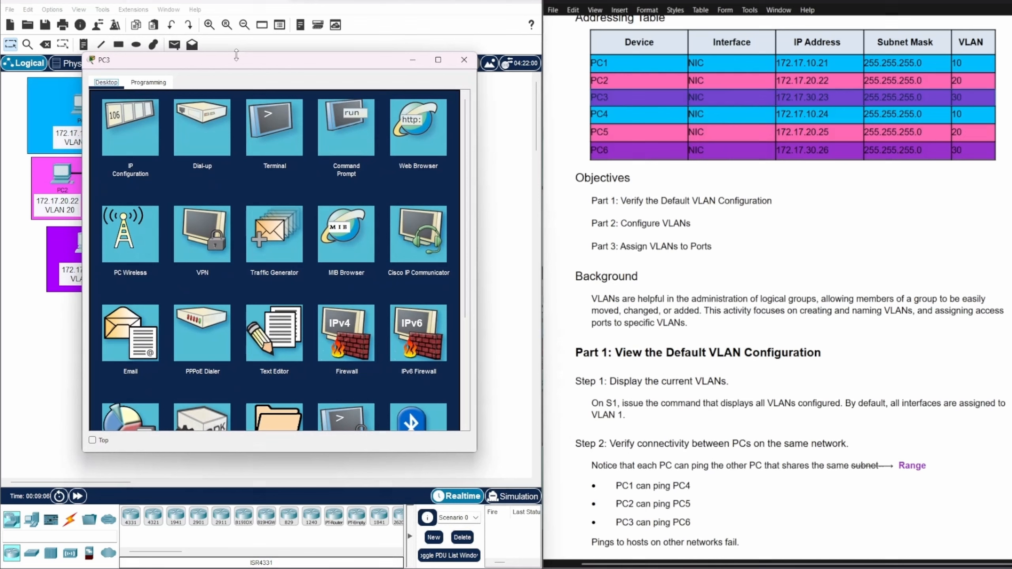
left_click(348, 138)
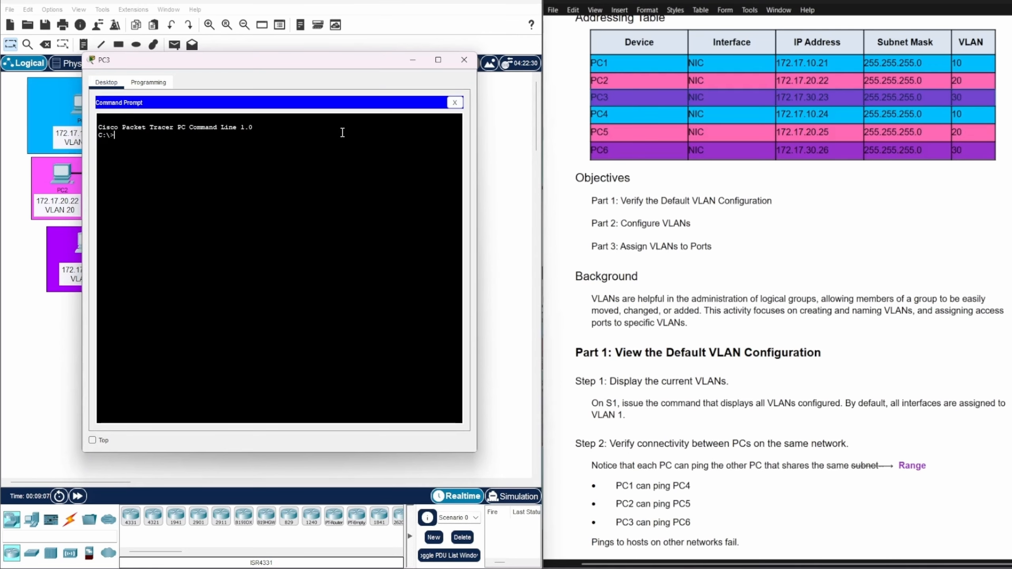
left_click(584, 151)
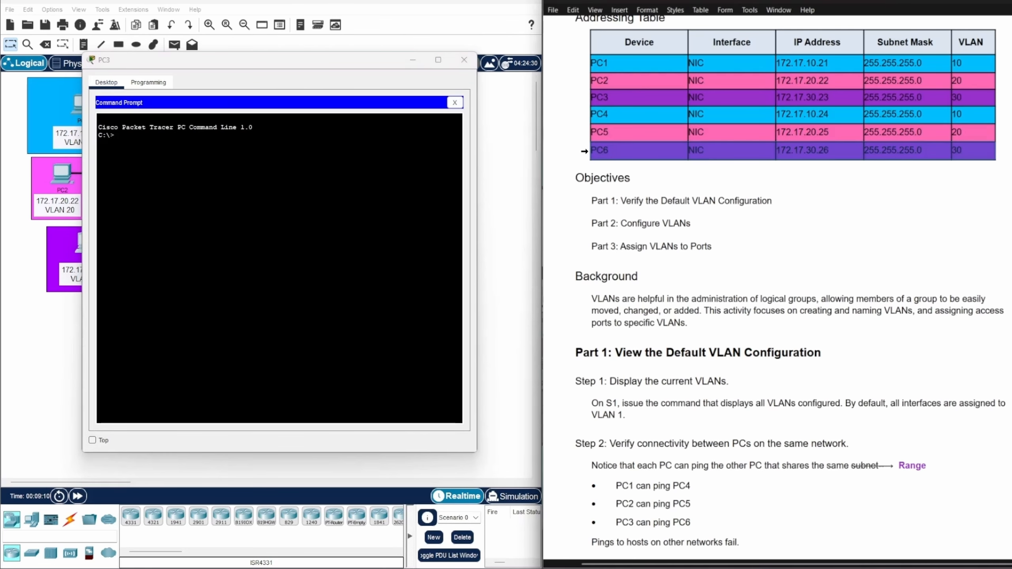
left_click(119, 139)
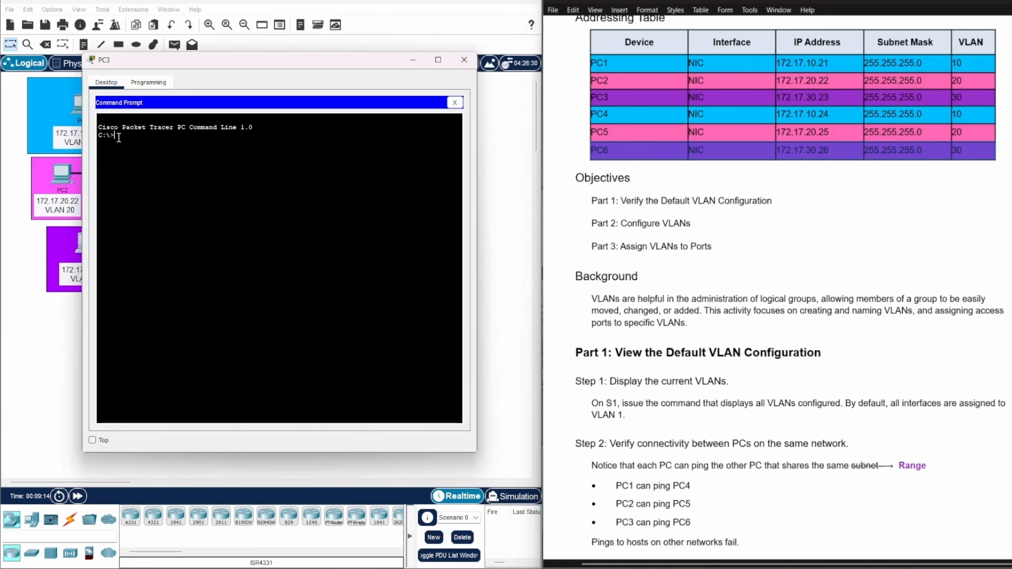
type("ping 172.17.30.26")
key("Return")
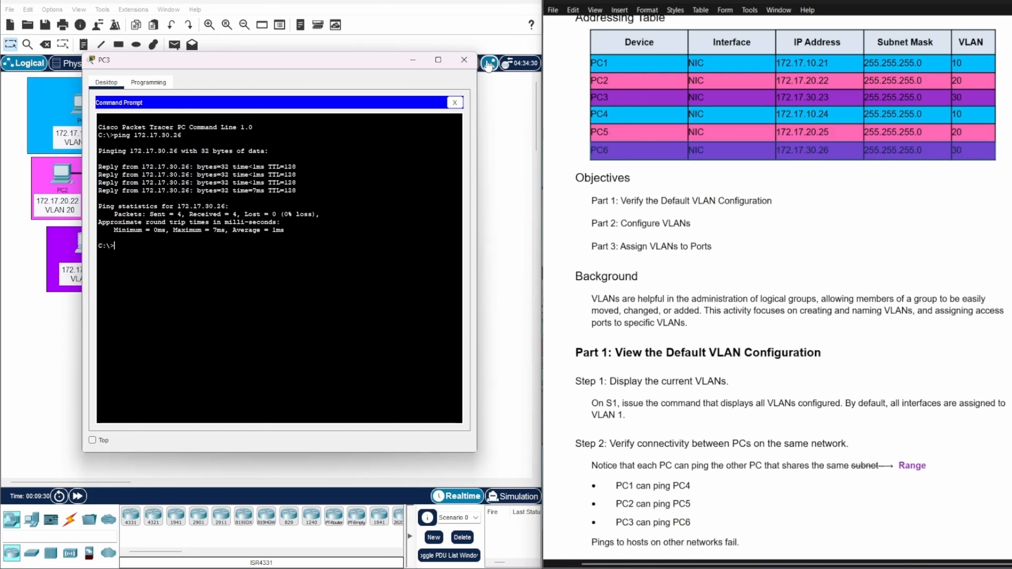
left_click(464, 60)
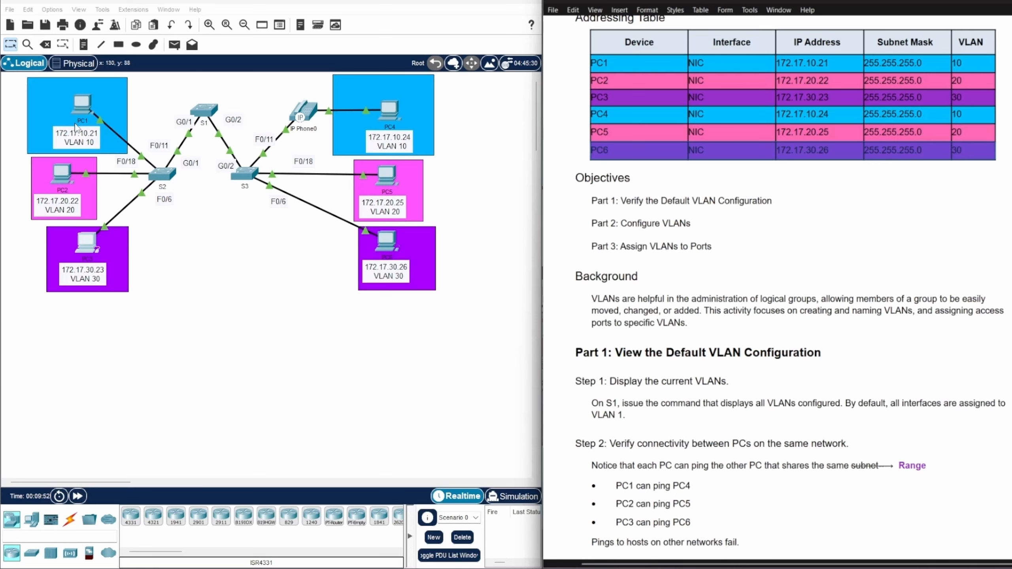
Test connectivity across VLANs by pinging PC2 at 172.17.20.22 from PC1's Command Prompt, and close PC1's window
left_click(82, 108)
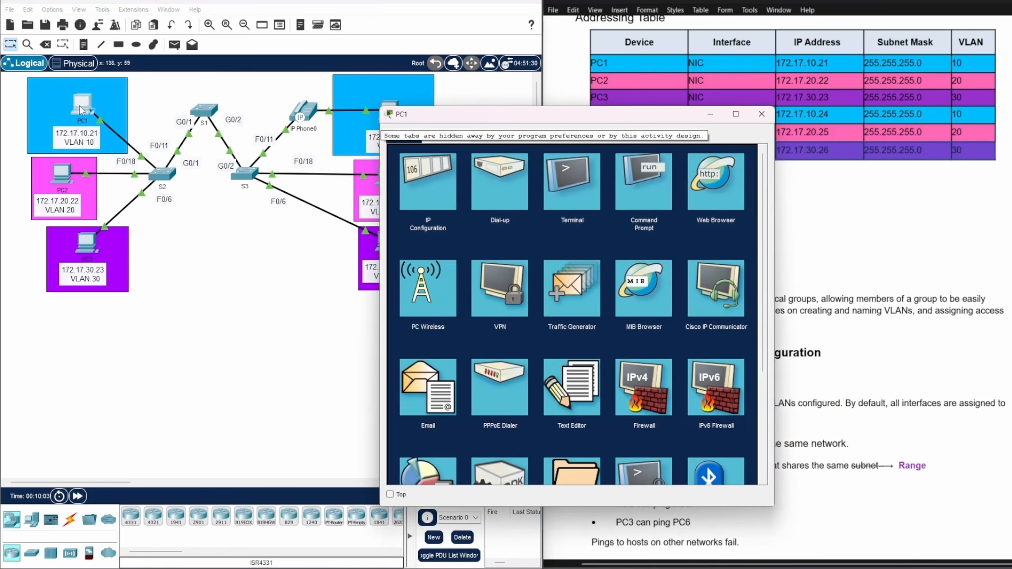
left_click_drag(583, 121, 282, 78)
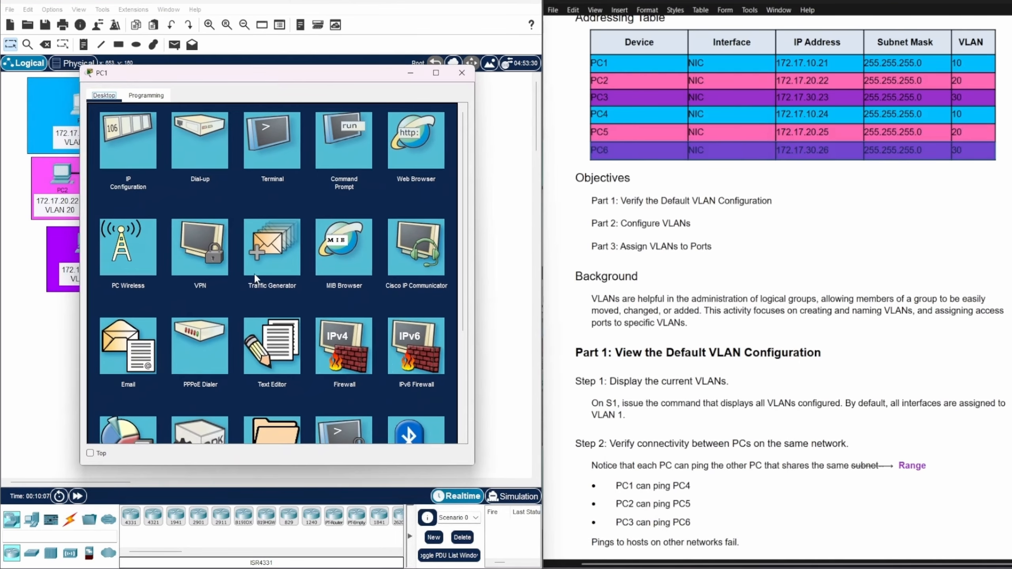
left_click(349, 162)
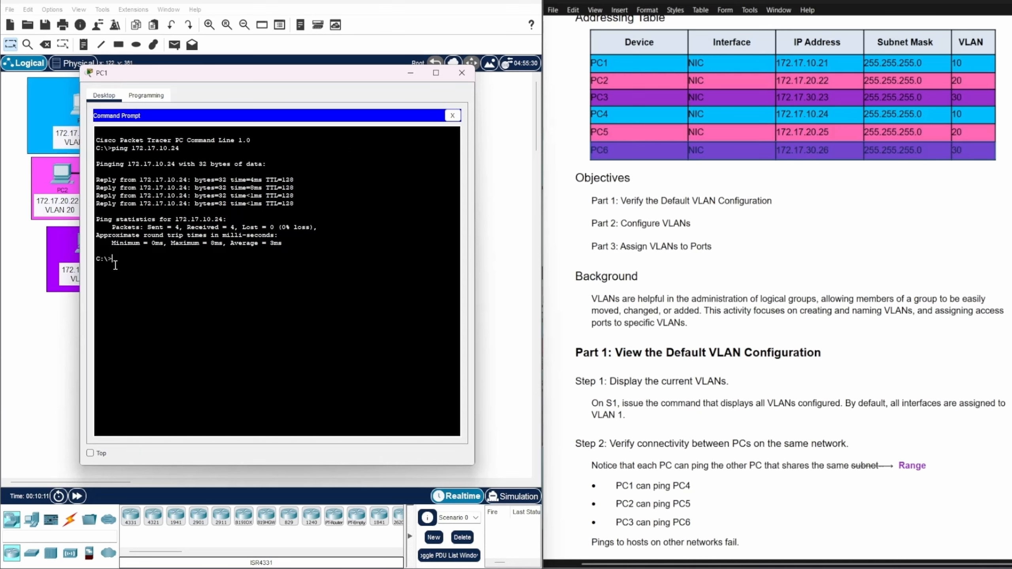
key("Up")
key("BackSpace")
key("BackSpace")
key("BackSpace")
key("BackSpace")
key("BackSpace")
type("20")
key("Return")
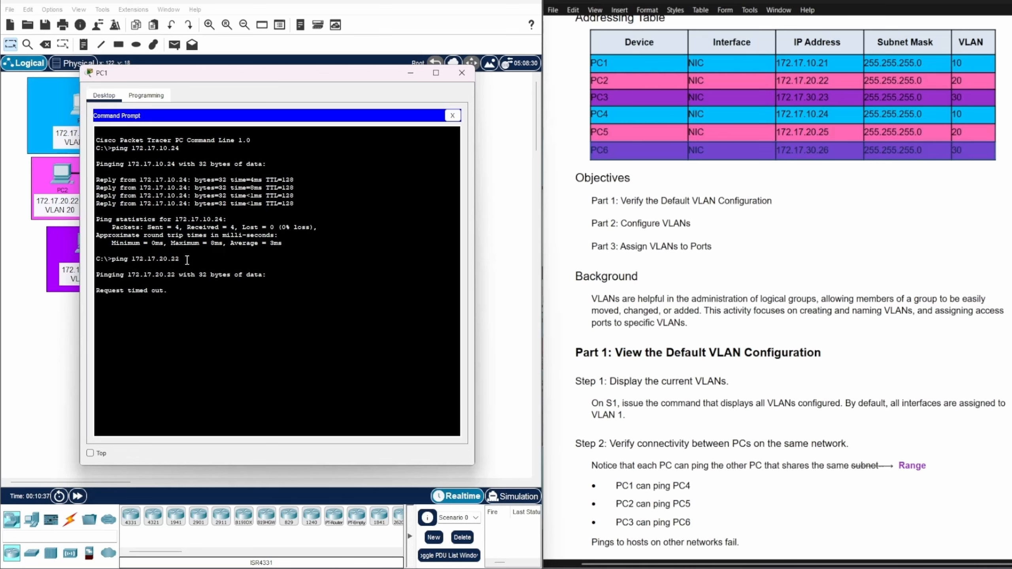
left_click(462, 73)
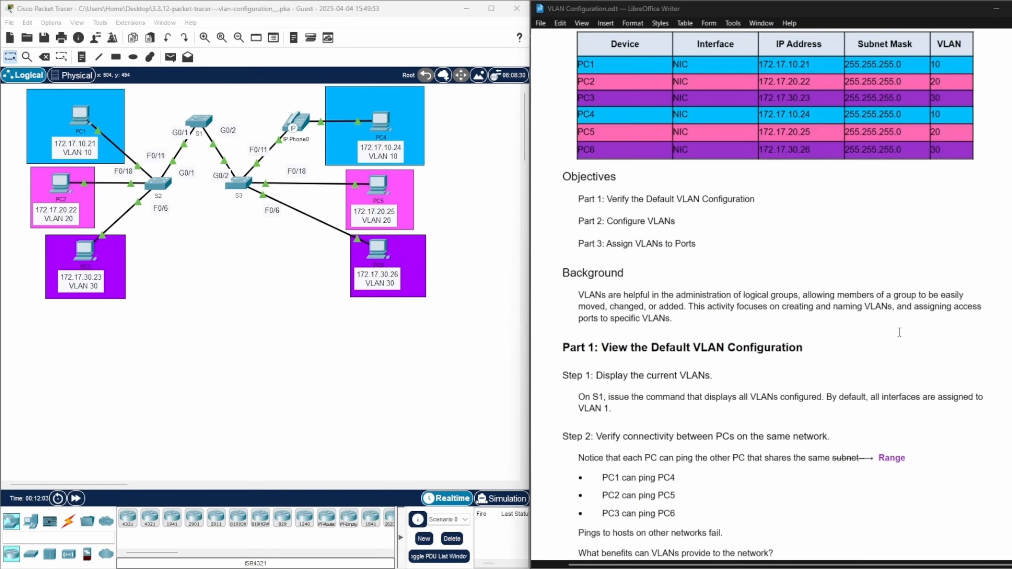
Review the answer on VLAN benefits in the lab document and compare it with the first sentence of the Background section
scroll(897, 330, "down", 1)
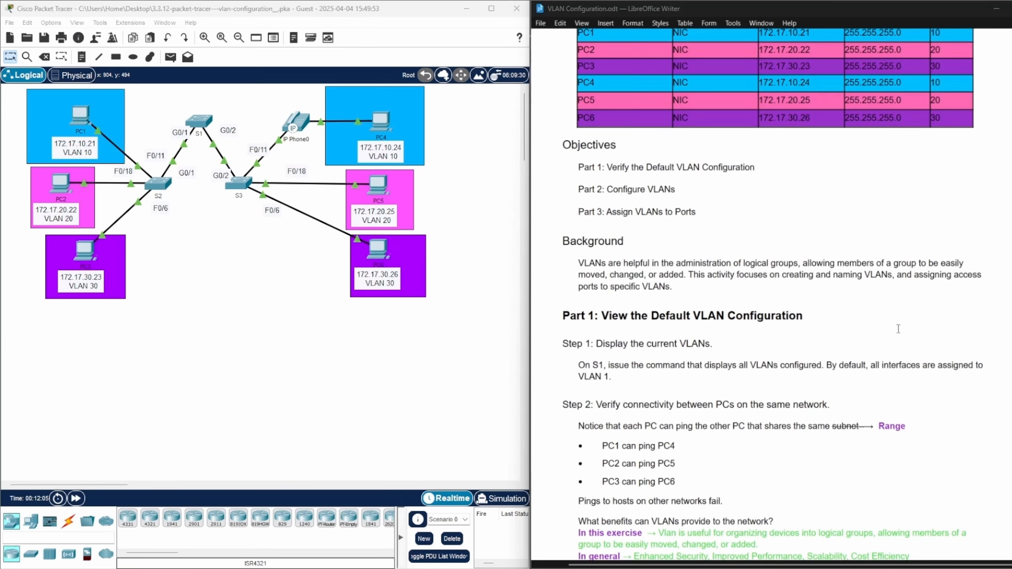
scroll(898, 328, "down", 1)
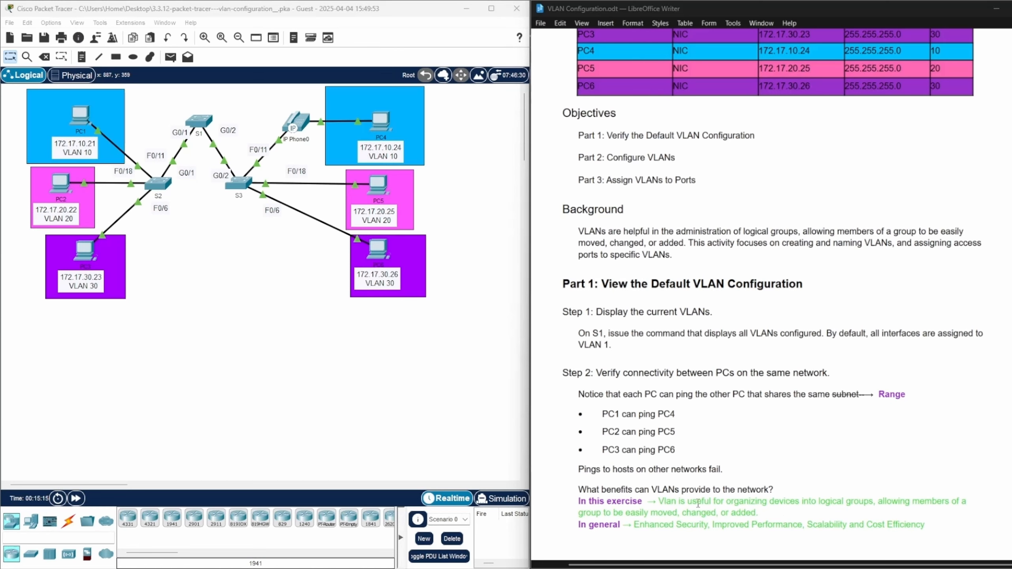
left_click_drag(659, 501, 758, 511)
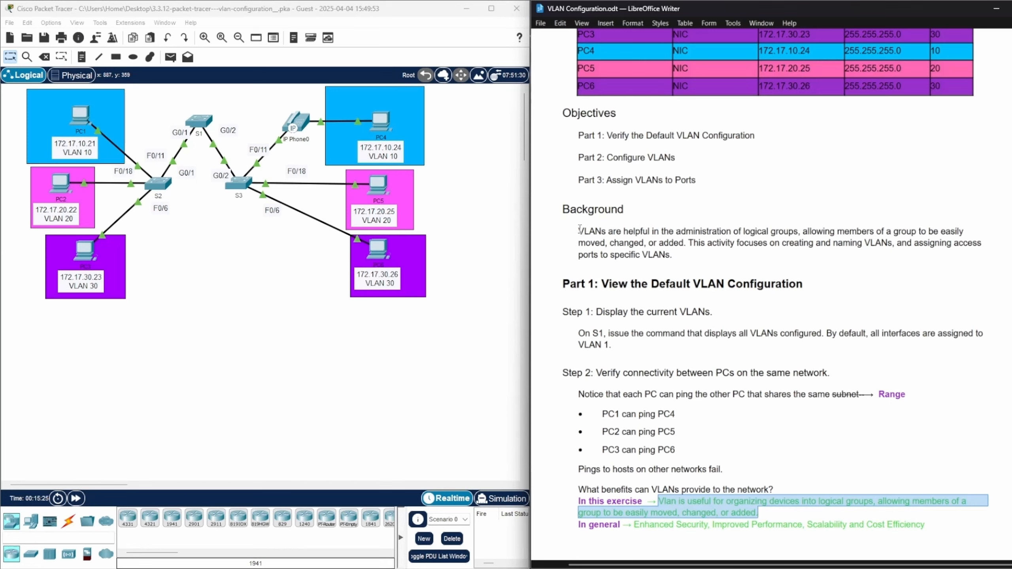
left_click_drag(577, 230, 687, 244)
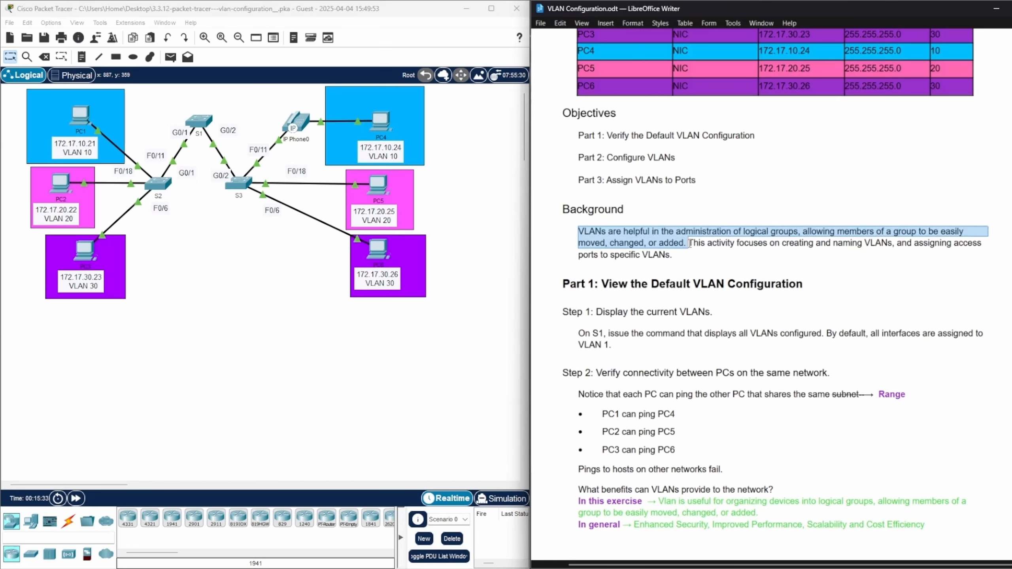
left_click(887, 447)
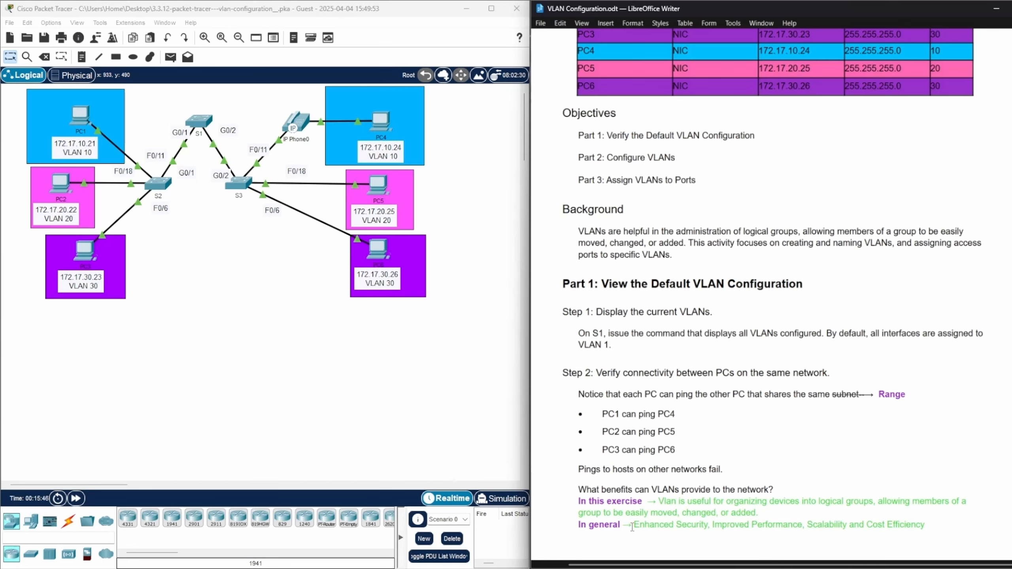
Review the general benefits of VLANs in the lab answer and in the separate VLAN benefits document, and minimize that document
left_click_drag(633, 524, 926, 525)
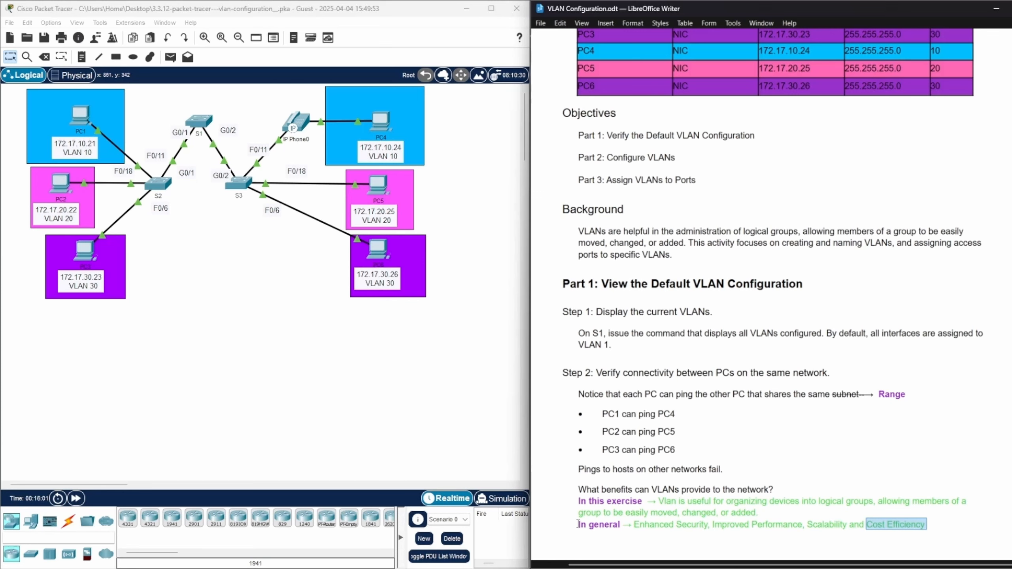
left_click_drag(578, 524, 620, 524)
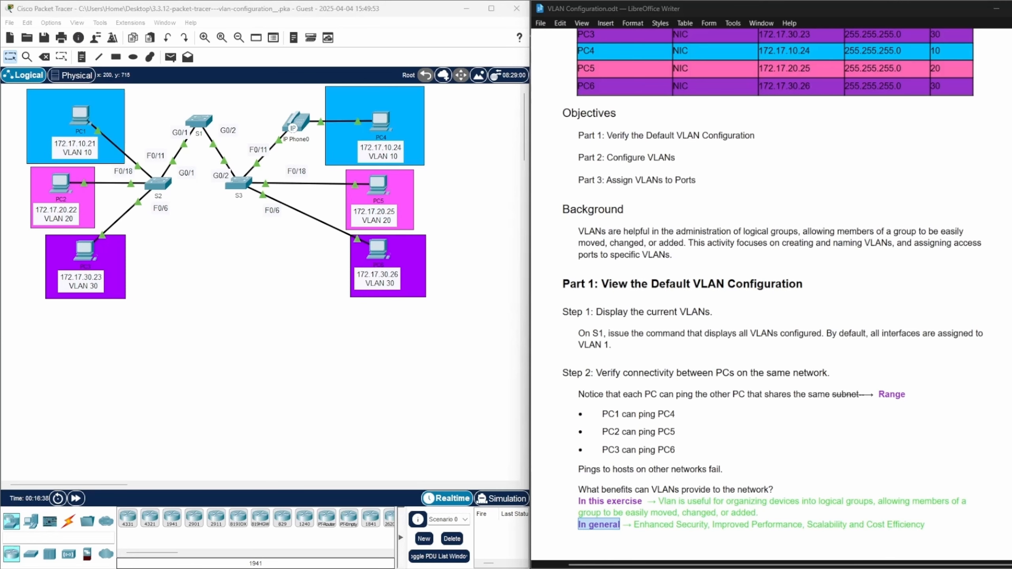
mouse_move(524, 562)
left_click(569, 542)
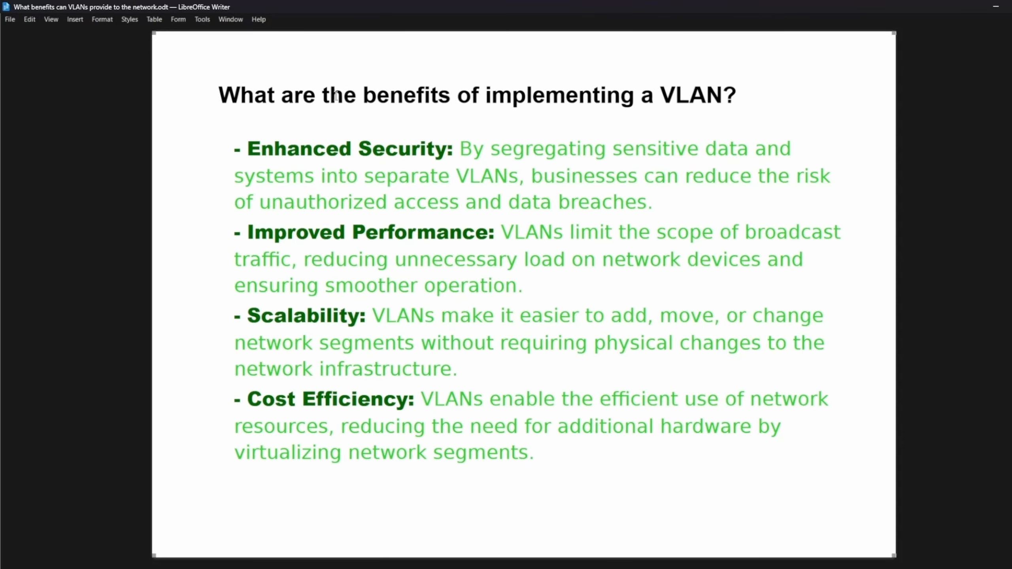
left_click(715, 544)
left_click(994, 9)
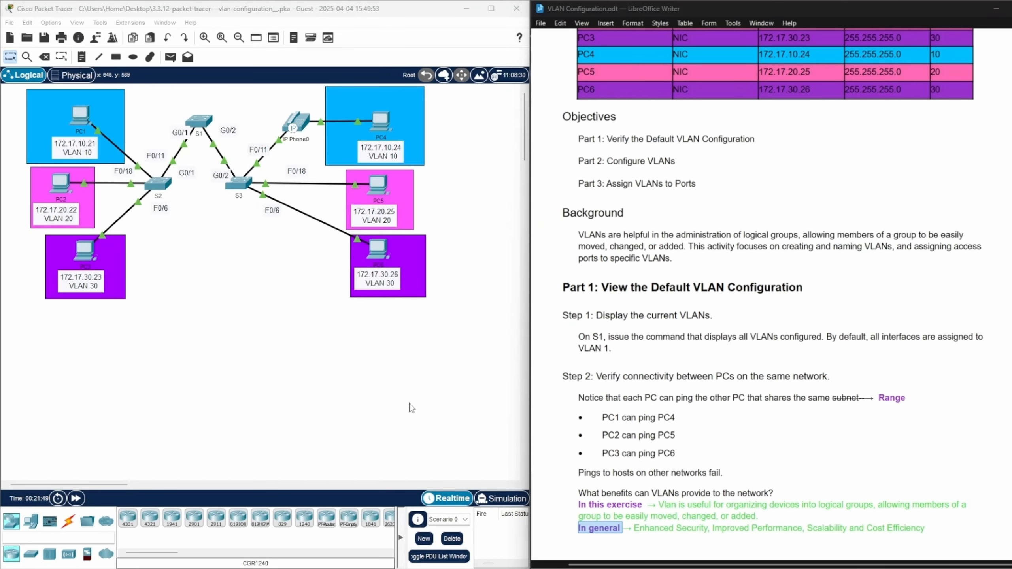
Go to Part 2 of the lab document, open switch S1's CLI in Packet Tracer and enter privileged EXEC mode with enable
scroll(790, 194, "down", 5)
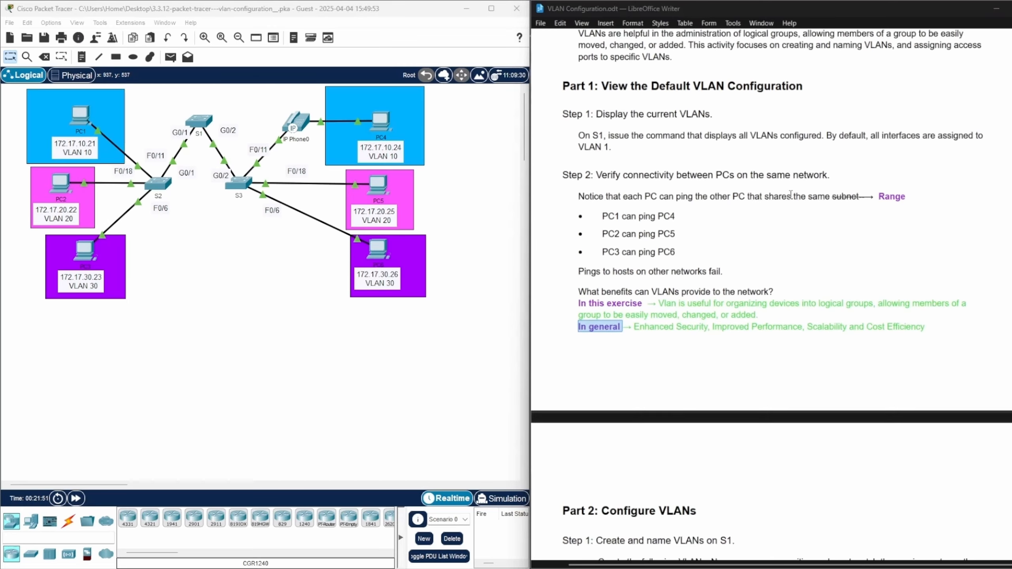
scroll(790, 194, "down", 10)
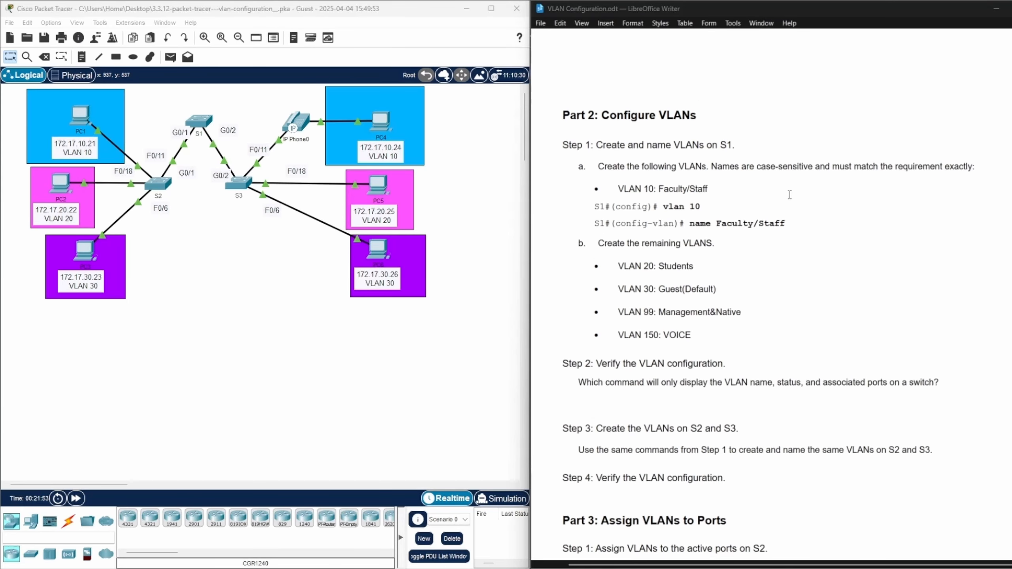
scroll(790, 194, "down", 1)
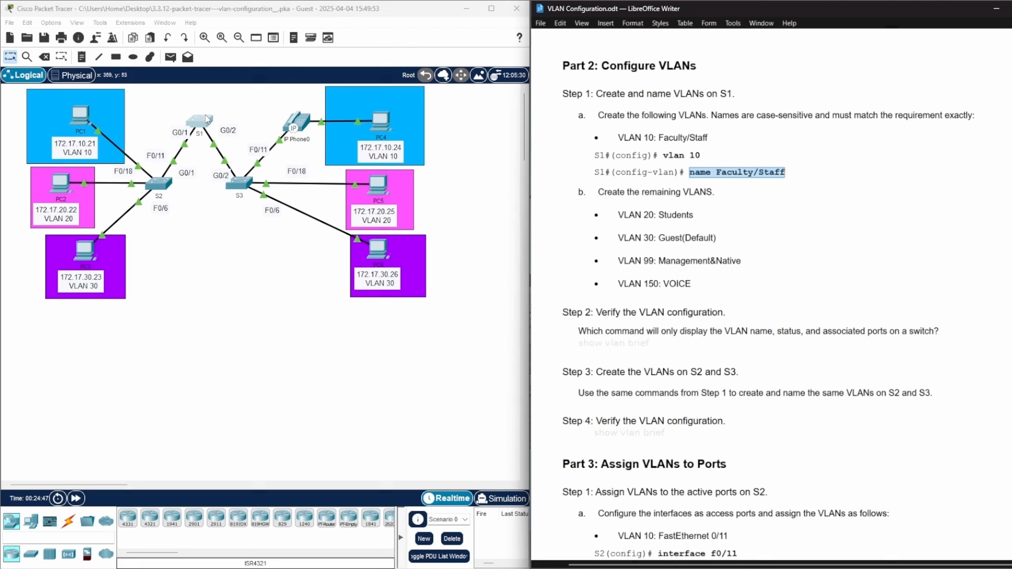
left_click(206, 117)
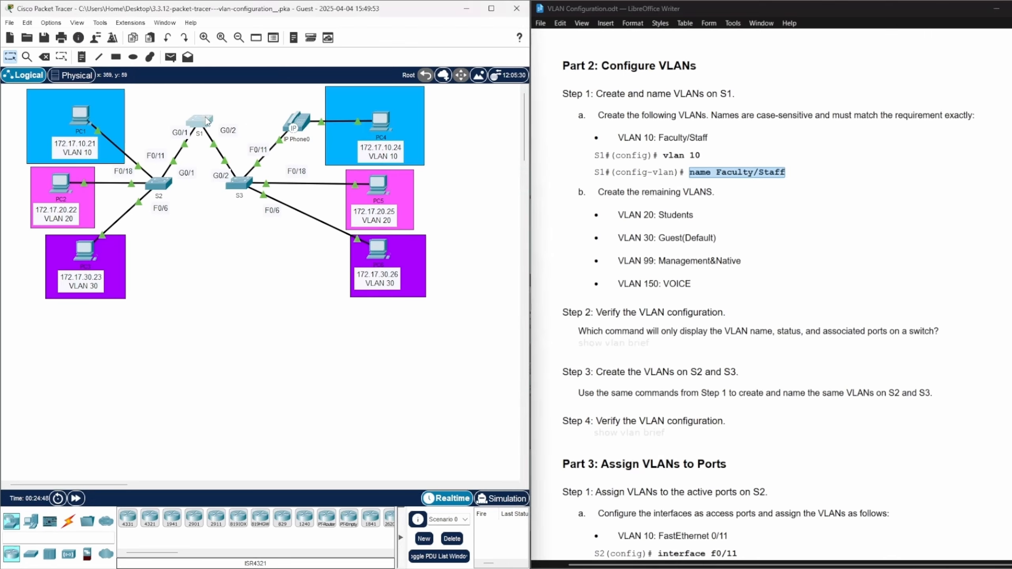
left_click_drag(455, 129, 171, 89)
left_click(444, 404)
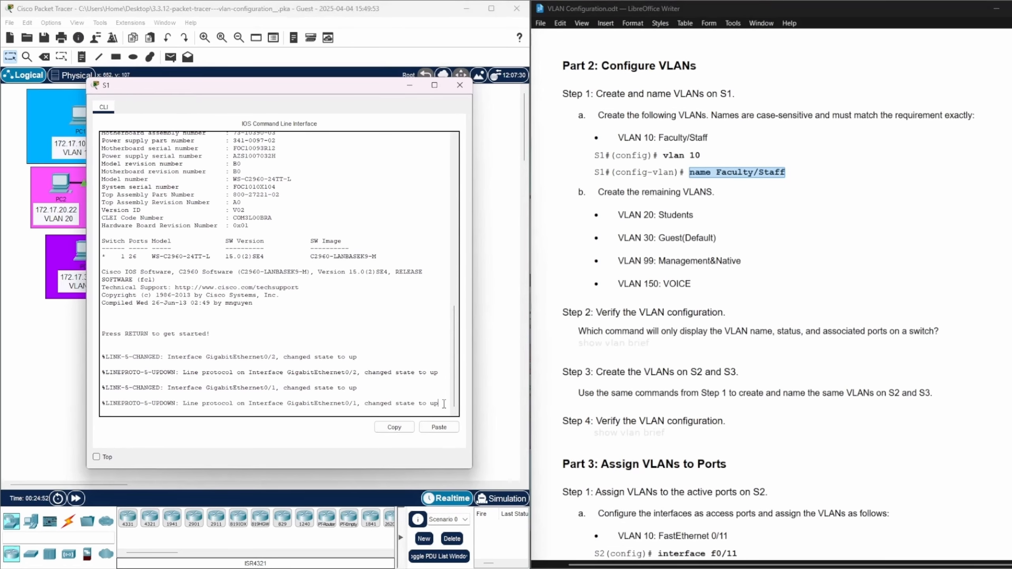
key("Return")
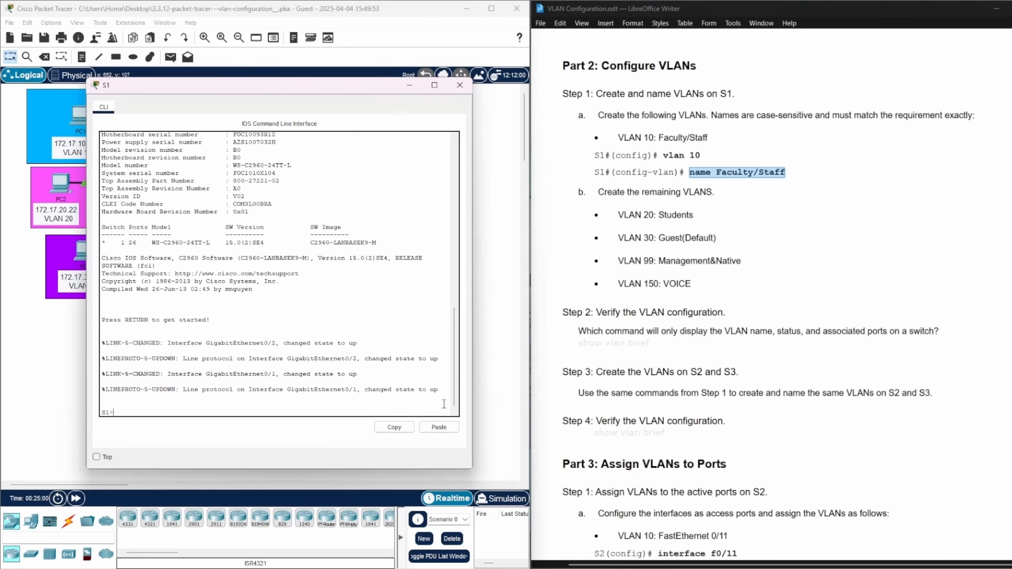
type("enable")
key("Return")
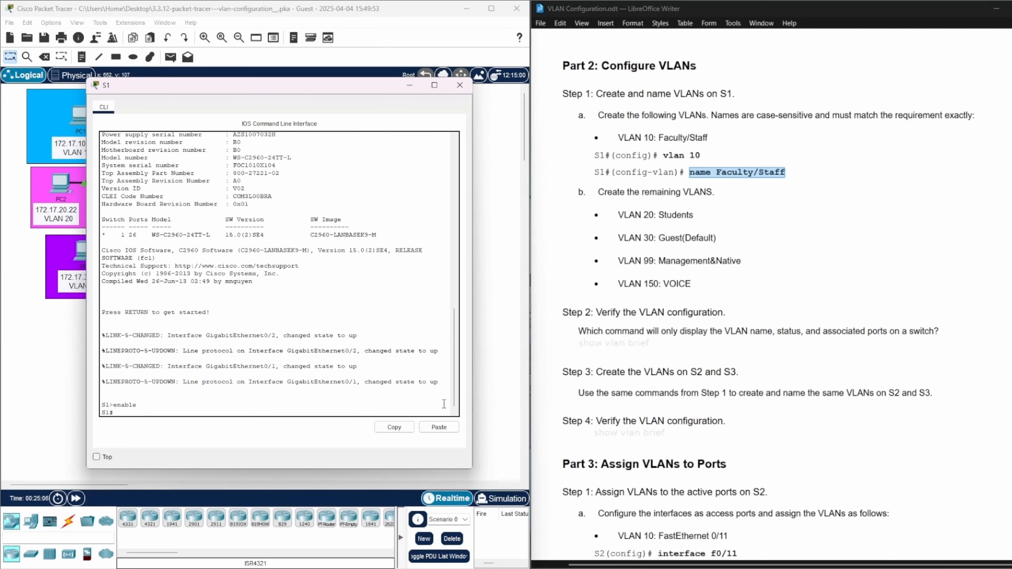
Check the prompt mode required by the lab's vlan 10 command and enter global configuration mode on S1 with config ter
left_click(611, 156)
left_click_drag(612, 157, 650, 157)
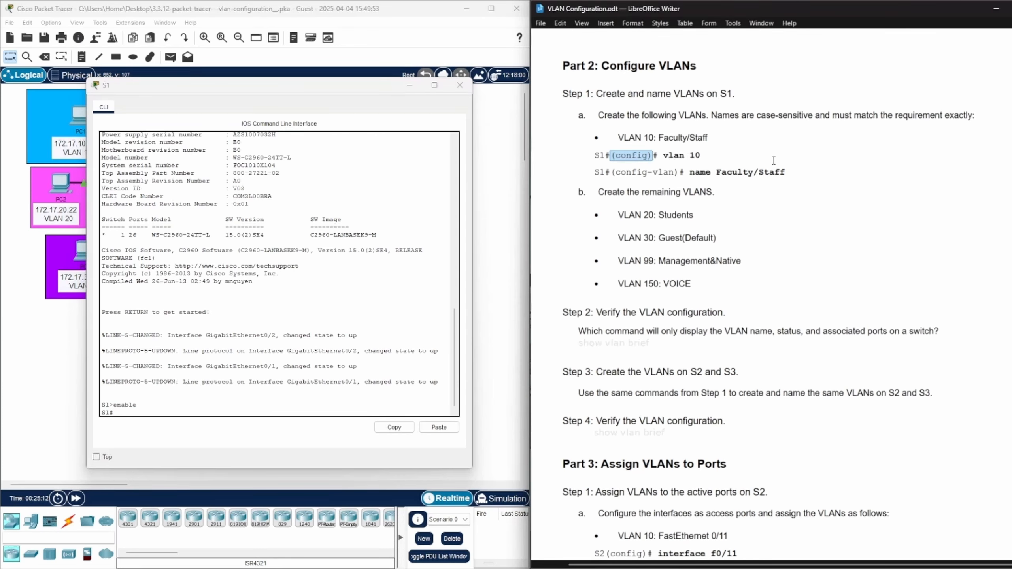
left_click(124, 412)
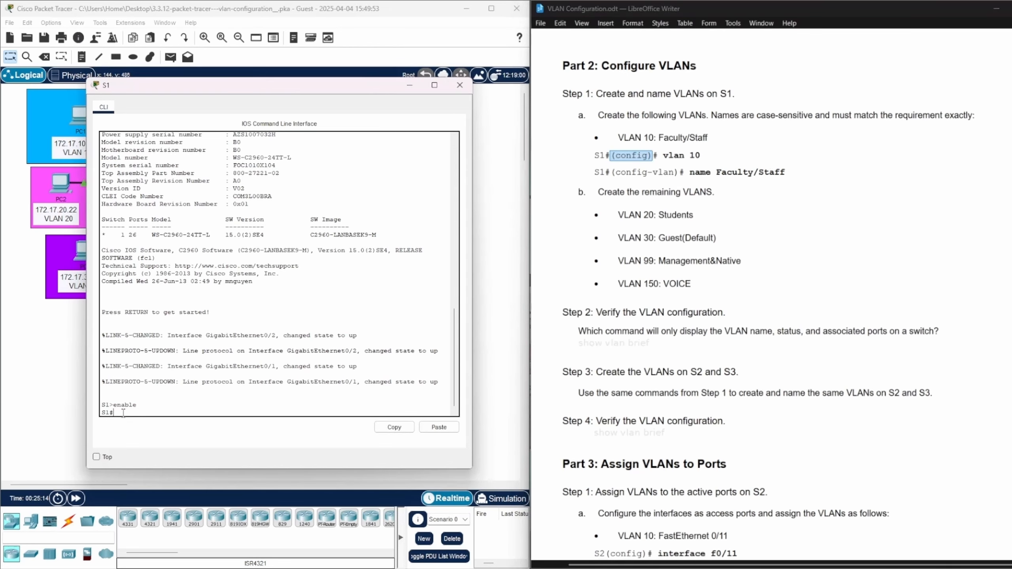
type("config ter")
key("Return")
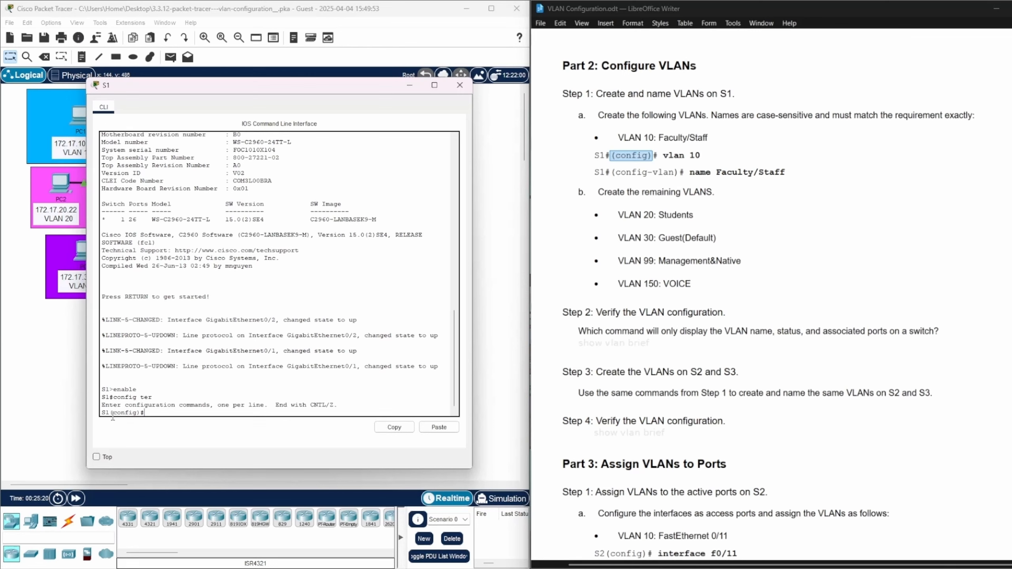
Create VLAN 10 on S1 with the vlan 10 command
left_click_drag(111, 412, 141, 413)
left_click(157, 415)
left_click_drag(149, 405, 147, 416)
left_click(148, 414)
type("vlan 10")
key("Return")
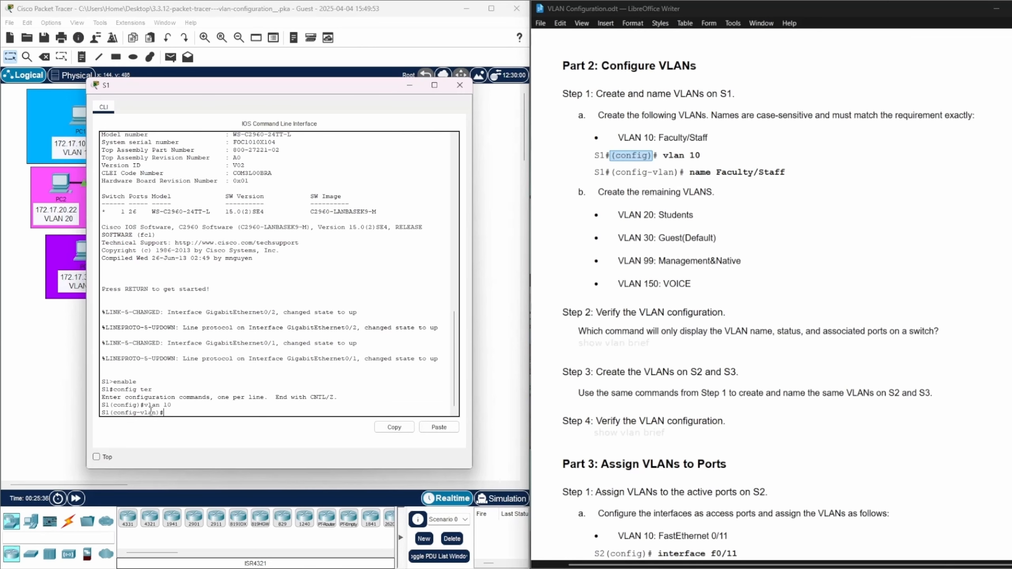
Name VLAN 10 Faculty/Staff on S1, copying the case-sensitive name from the lab document
type("name")
left_click(783, 172)
left_click_drag(782, 172, 717, 168)
right_click(720, 171)
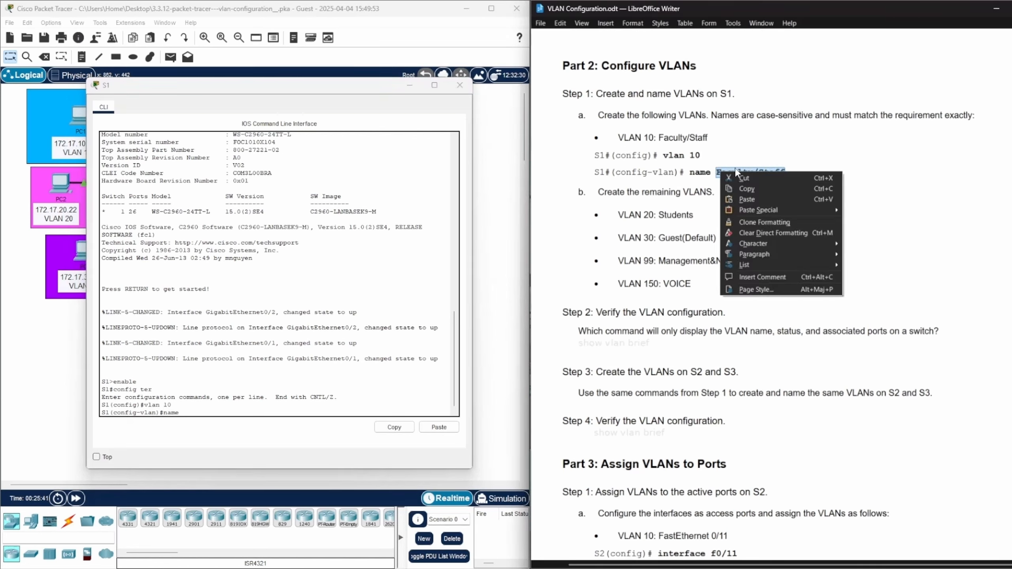
left_click(754, 190)
left_click(182, 414)
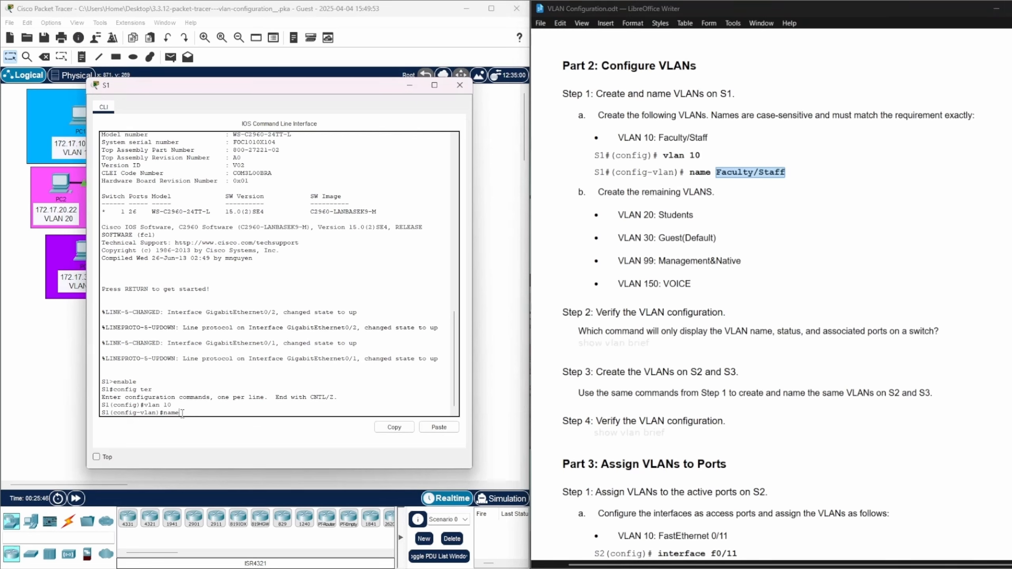
right_click(183, 414)
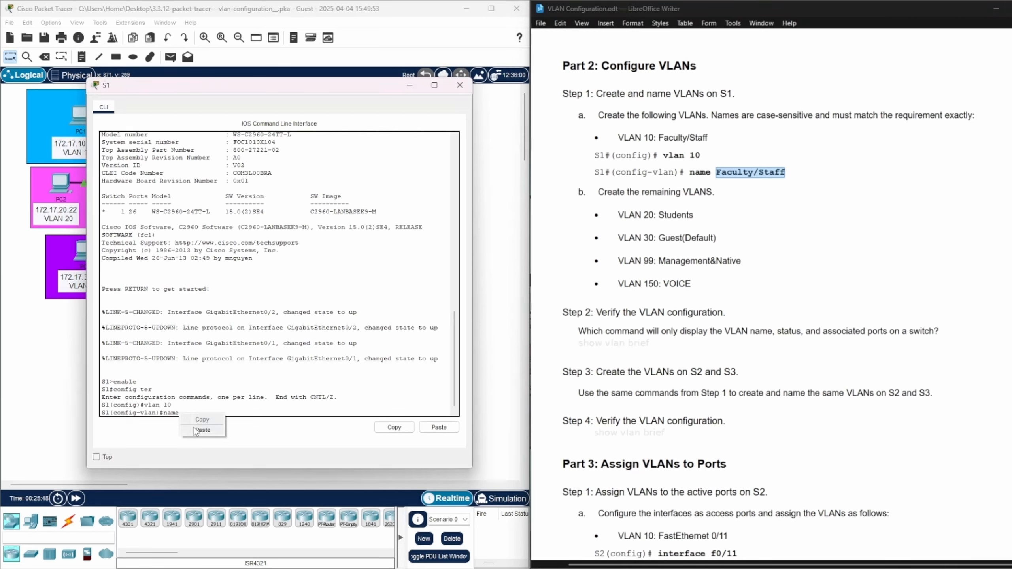
left_click(197, 429)
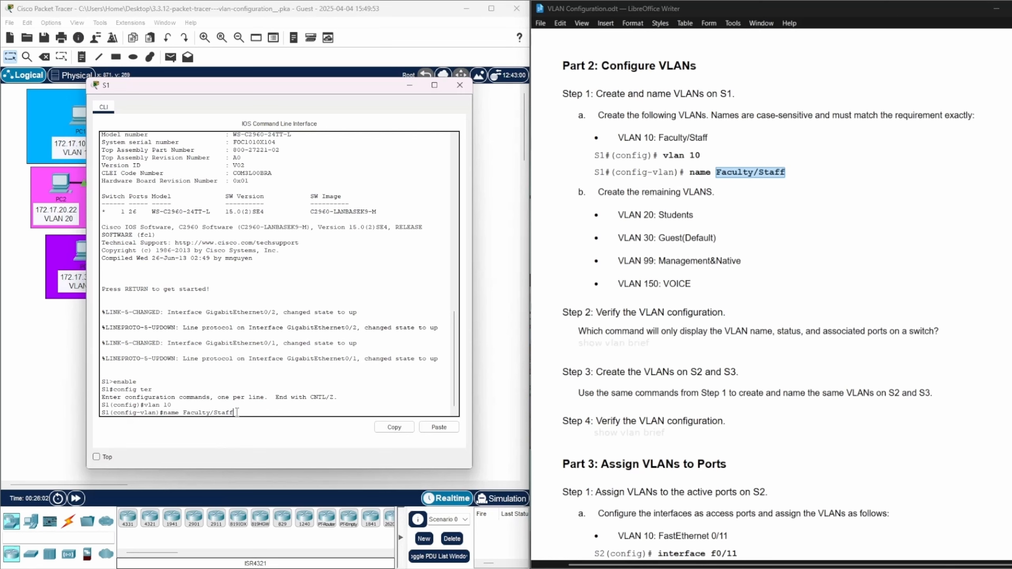
key("Return")
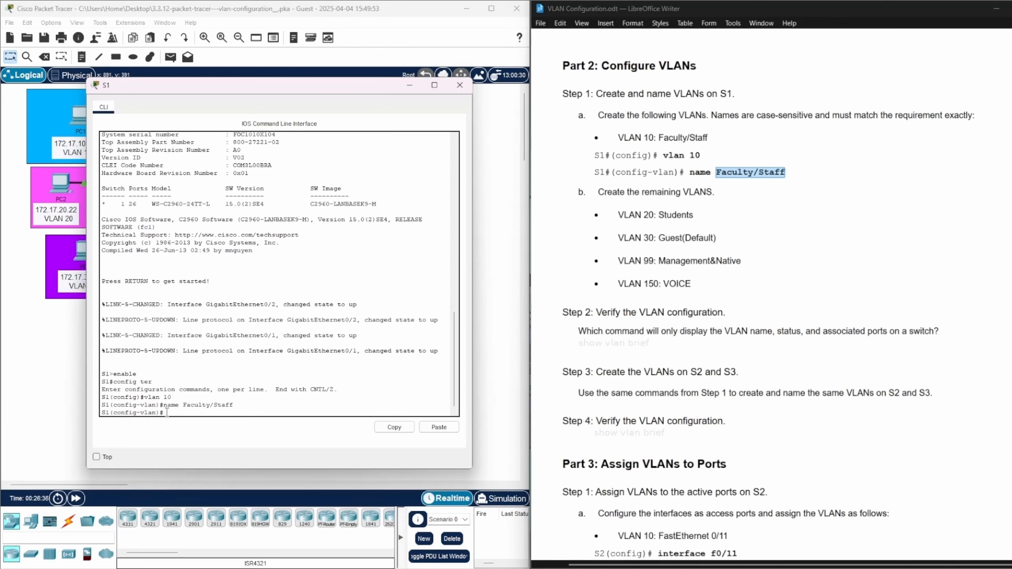
Create VLAN 20 on S1 and name it Students, copying the name from the lab document
type("vlan 20")
key("Return")
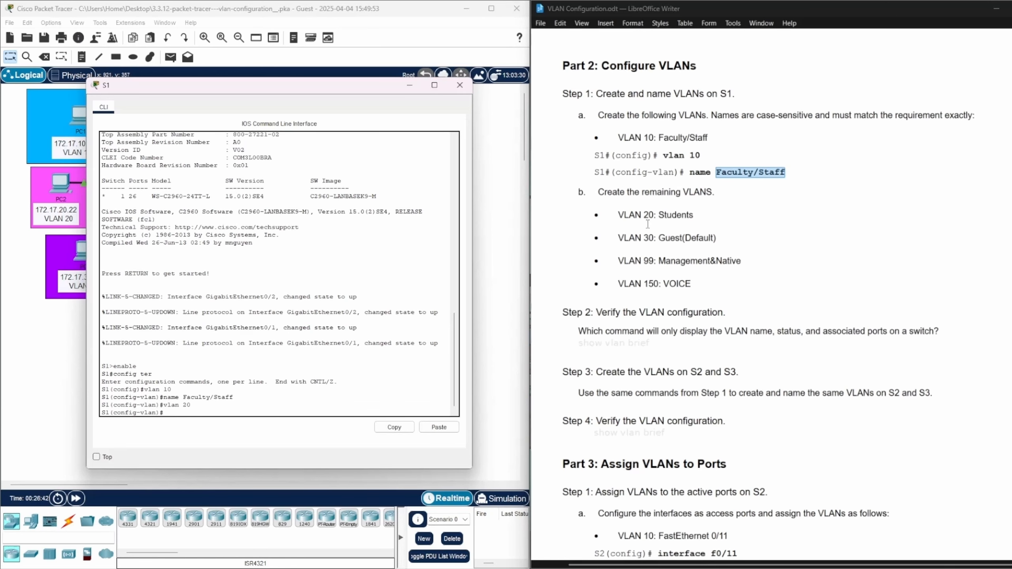
left_click_drag(659, 217, 698, 218)
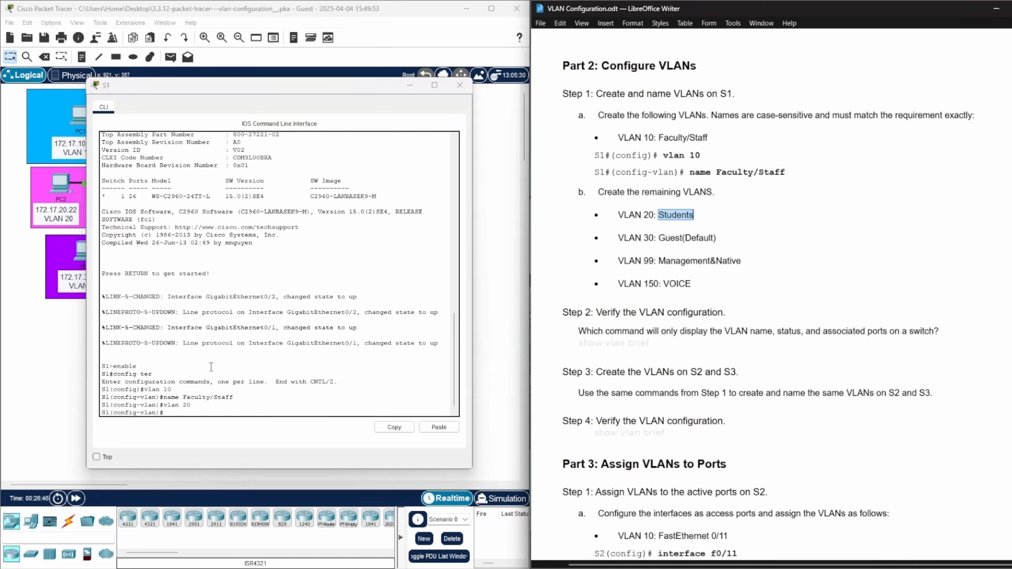
left_click(167, 413)
type("name")
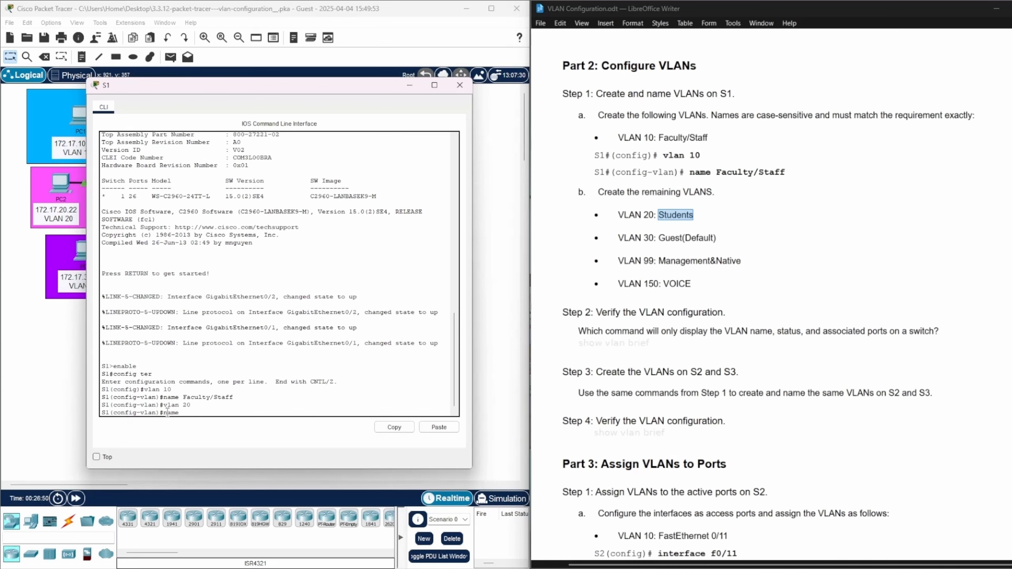
right_click(182, 414)
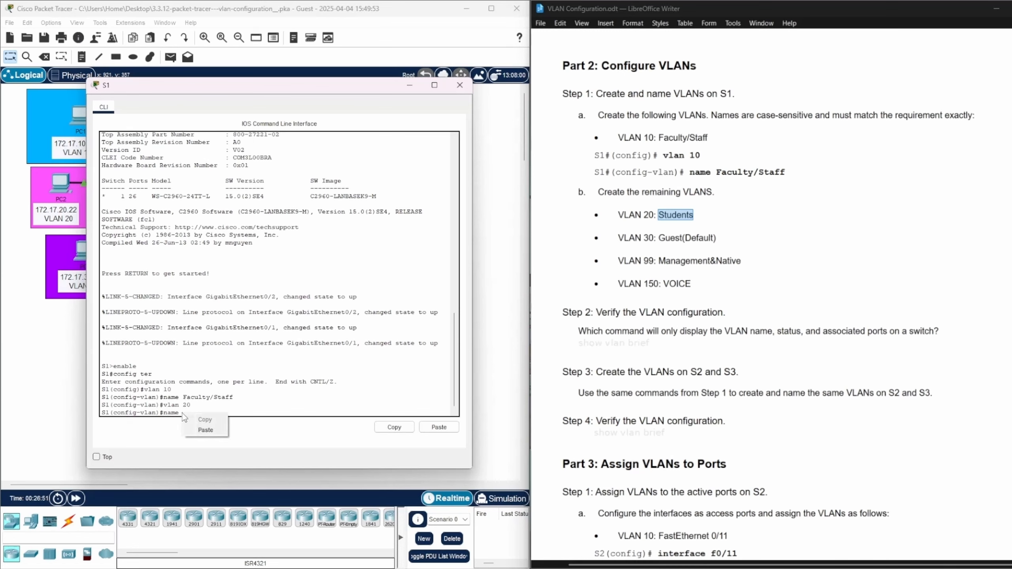
left_click(198, 433)
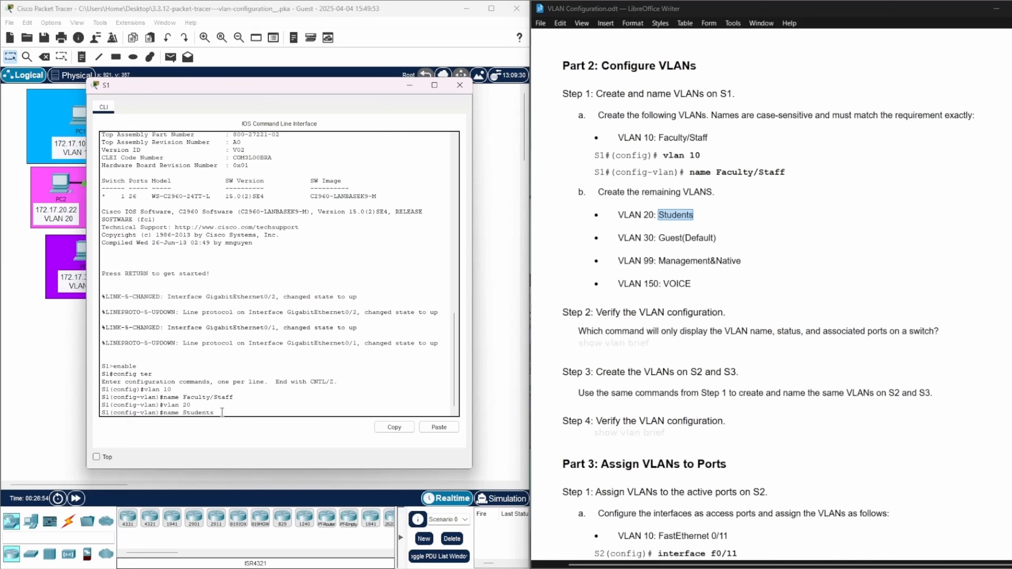
key("Return")
Create VLAN 30 on S1 and name it Guest(Default), copying the name from the lab document
type("vlan 30")
key("Return")
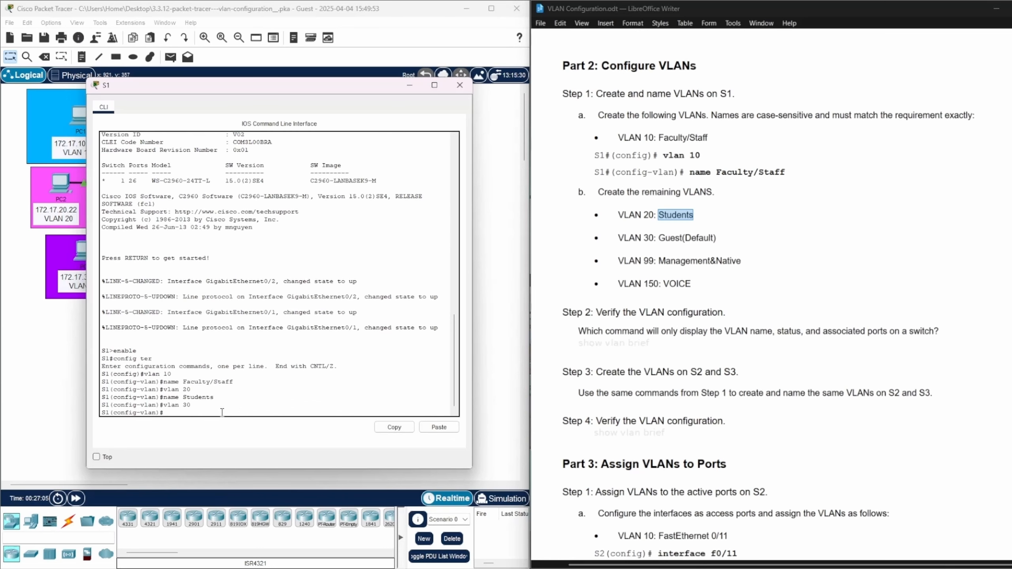
type("name")
left_click_drag(659, 237, 714, 240)
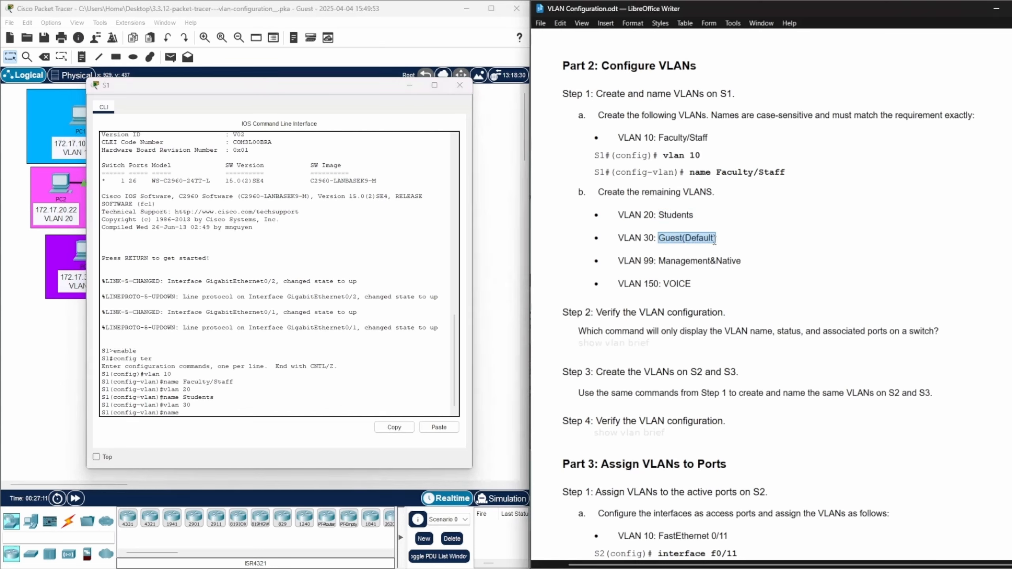
left_click(181, 414)
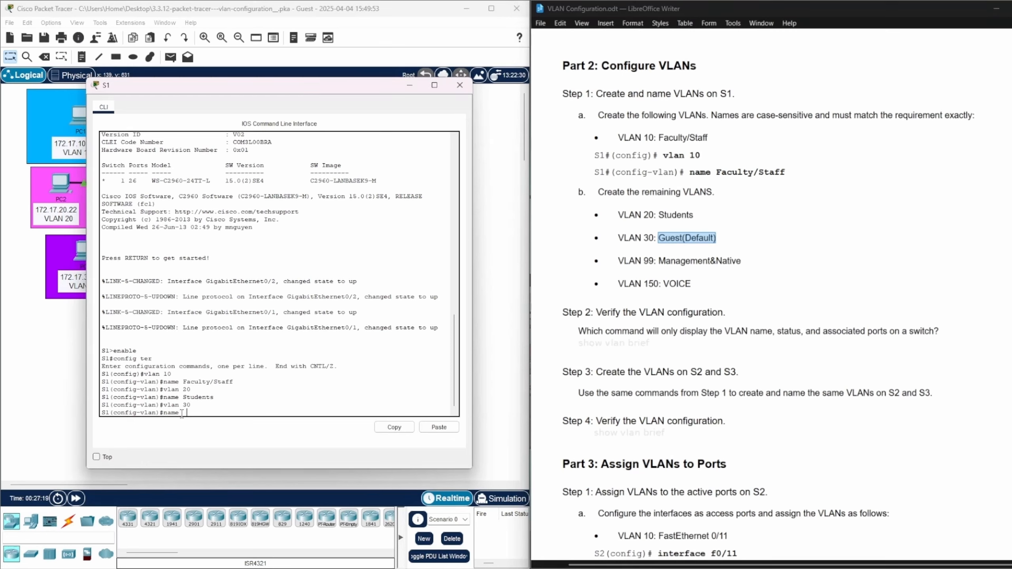
right_click(182, 414)
left_click(205, 430)
key("BackSpace")
key("Return")
Create VLAN 99 on S1 and name it Management&Native, copying the name from the lab document
type("vlan)#vlan")
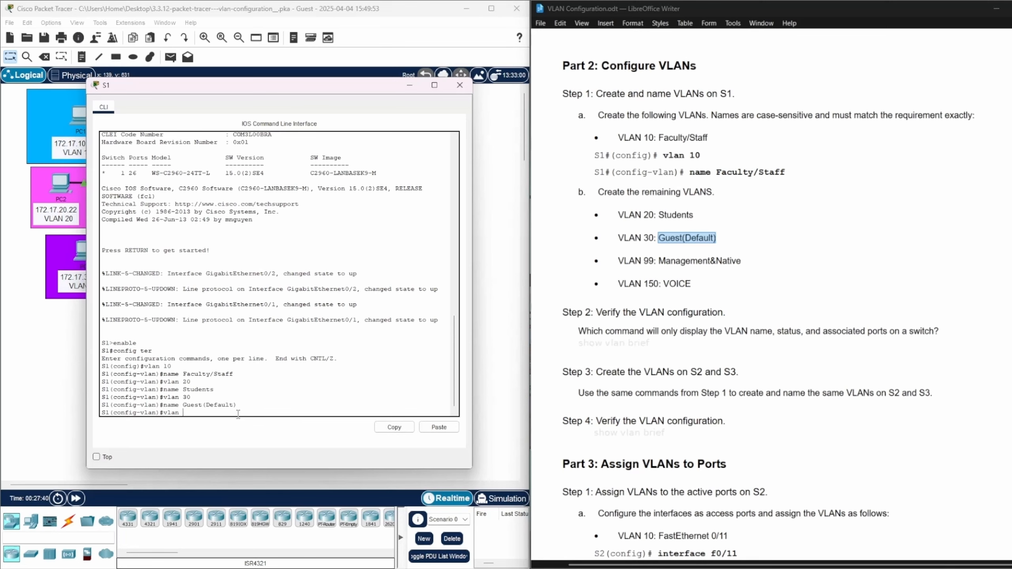
type(" 99")
key("Return")
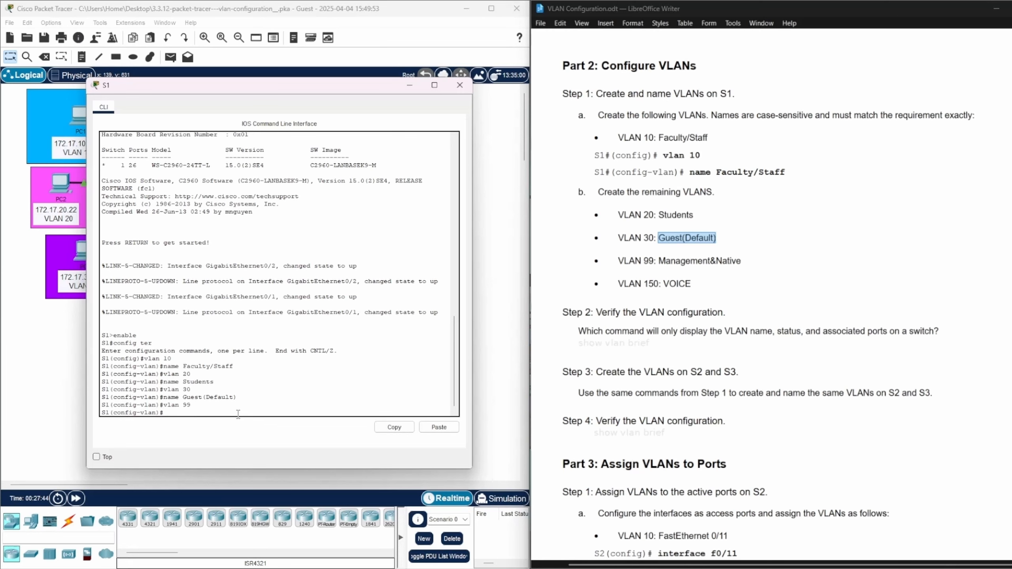
type("name")
double_click(739, 259)
left_click_drag(740, 260, 657, 261)
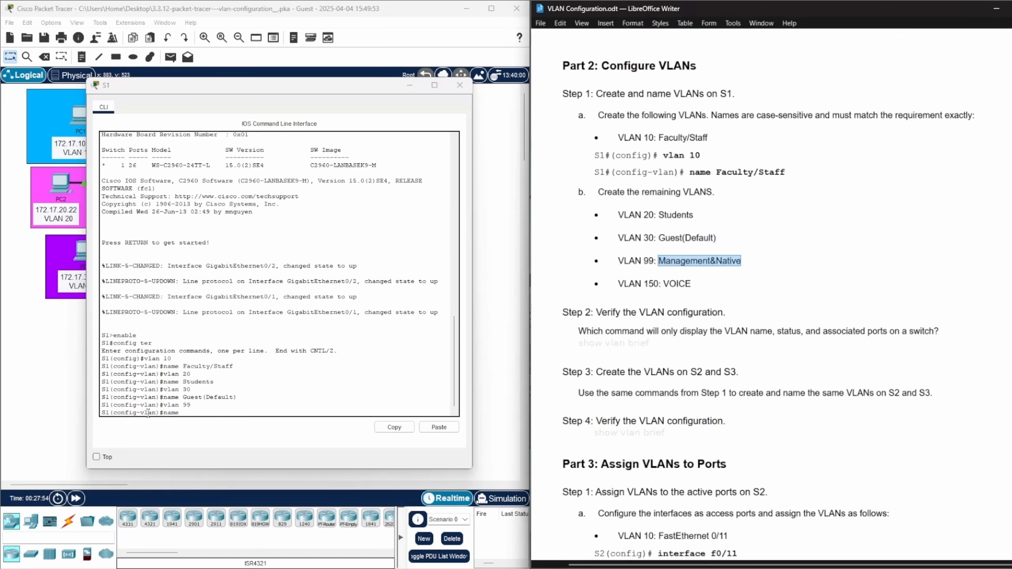
left_click(184, 414)
right_click(182, 414)
left_click(205, 429)
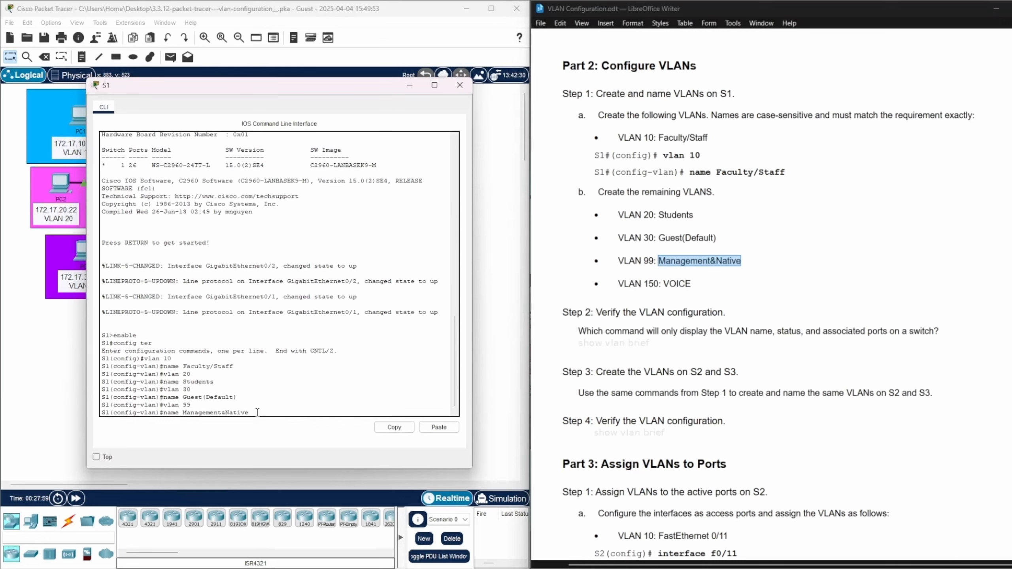
key("Return")
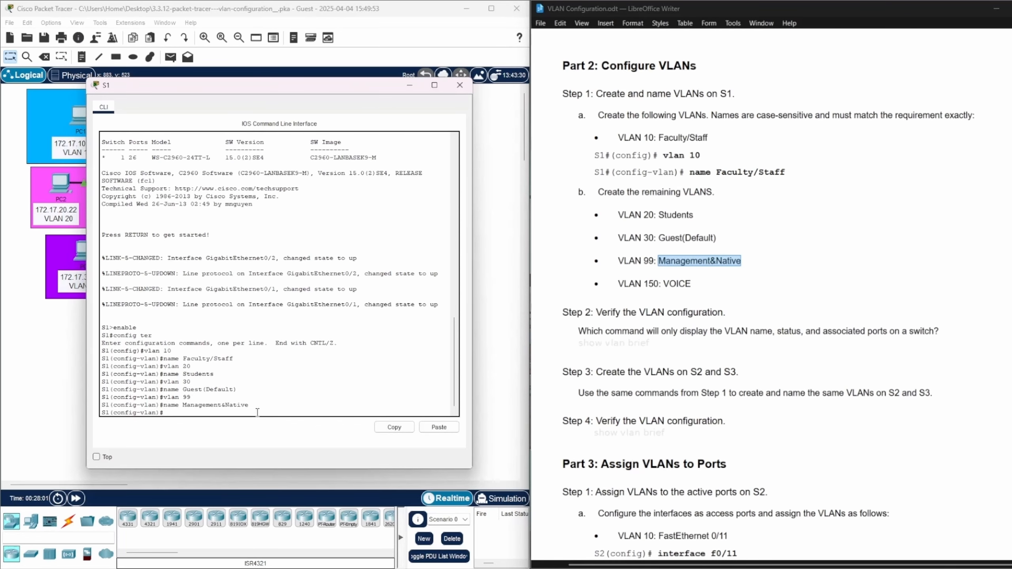
Create VLAN 150 on S1 and name it VOICE, copying the name from the lab document
type("vlan 150")
key("Return")
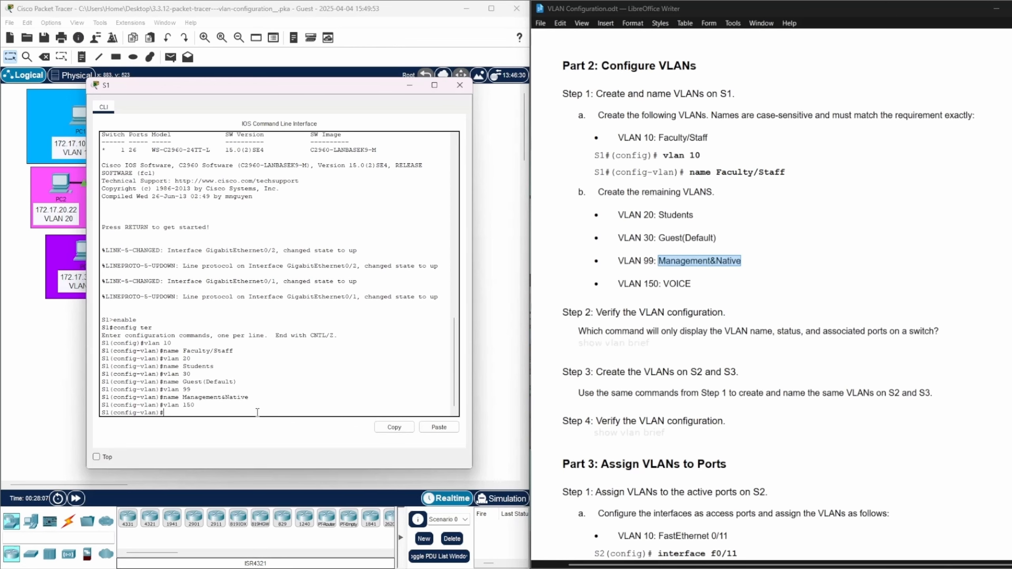
type("name")
left_click_drag(693, 283, 663, 280)
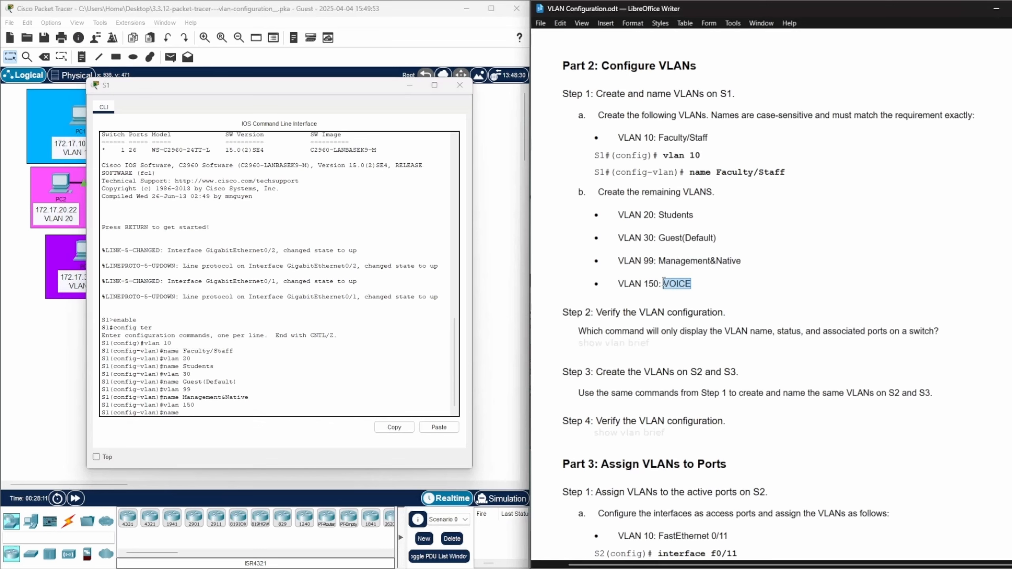
left_click(176, 411)
right_click(177, 411)
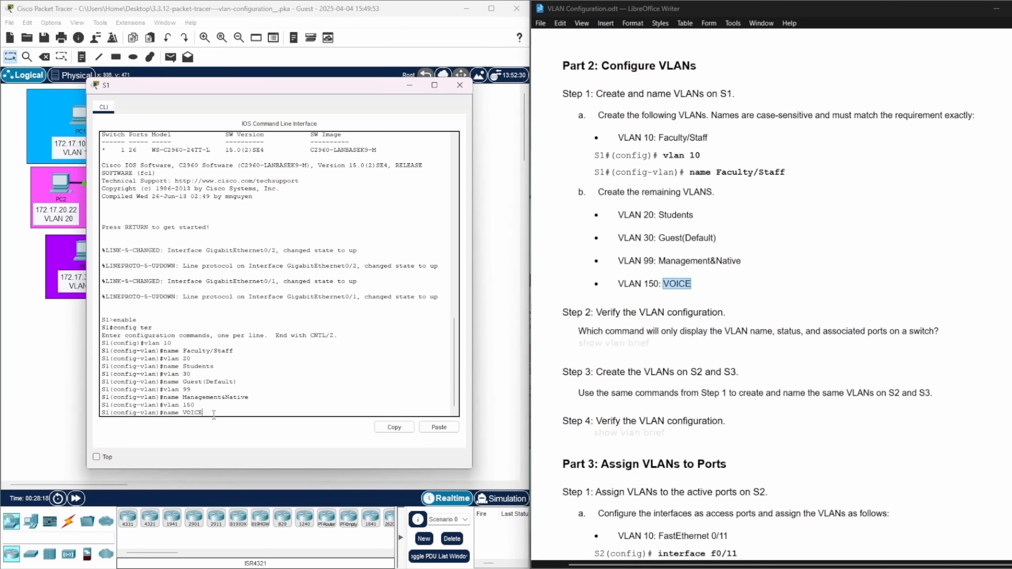
key("Return")
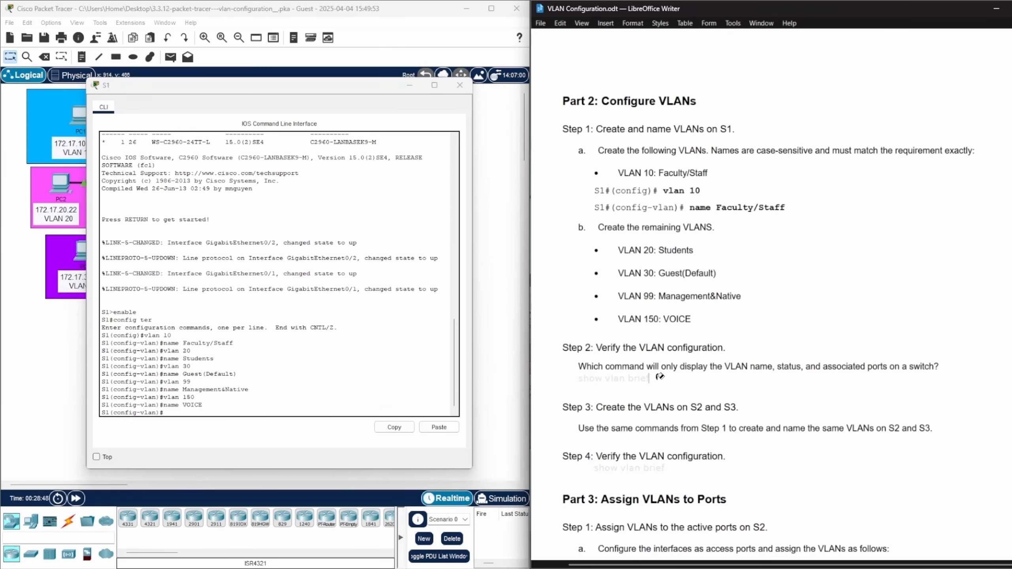
Reveal the faded answer "show vlan brief" under Step 2 of the lab document by applying the dark blue answer formatting
left_click_drag(641, 374, 579, 375)
left_click(724, 387)
Leave configuration mode on S1, run show vlan brief, and check the entries for VLANs 10, 20, 30, 99 and 150
left_click(167, 410)
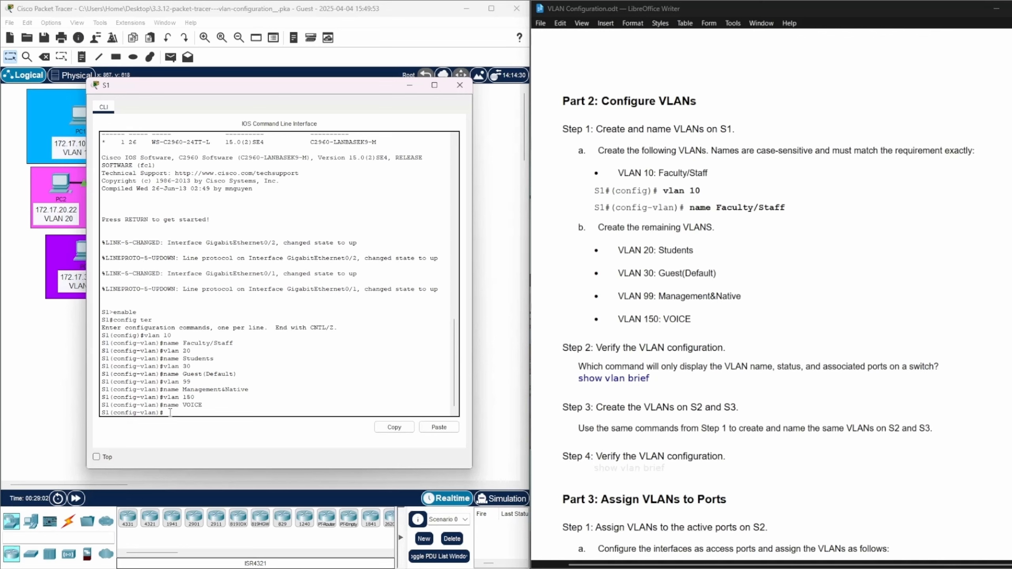
key("ctrl+z")
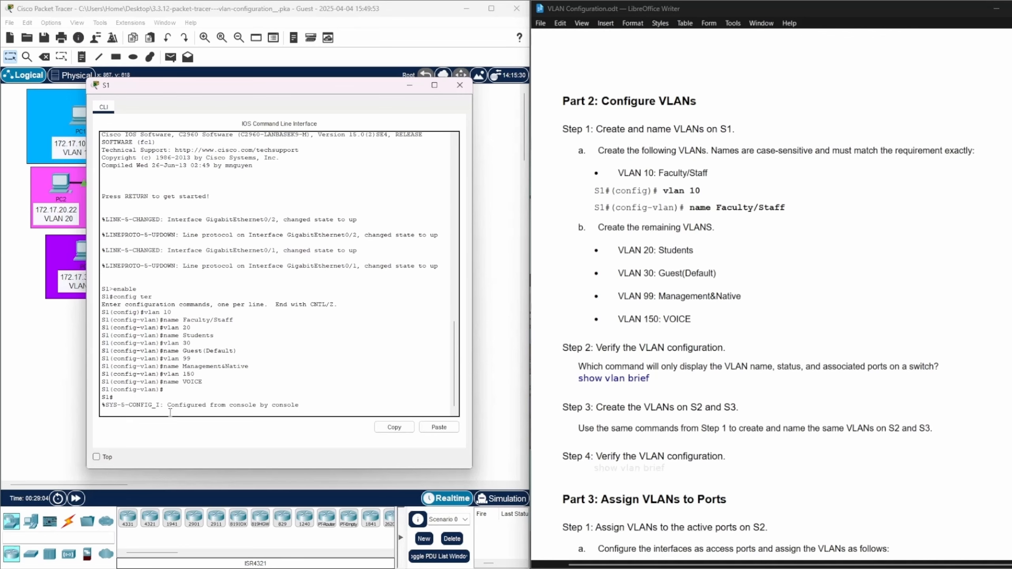
key("Return")
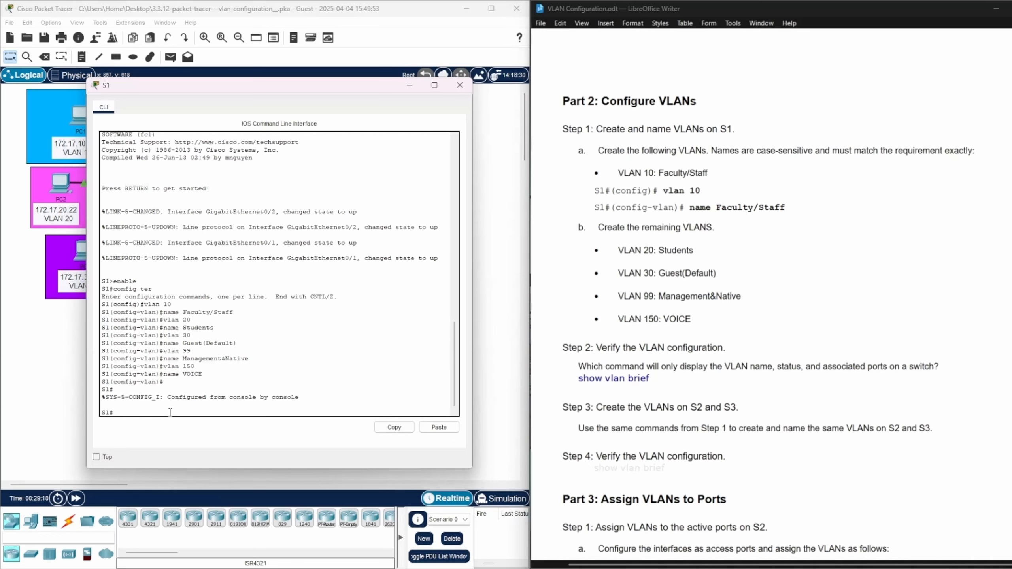
type("show vlan brief")
key("Return")
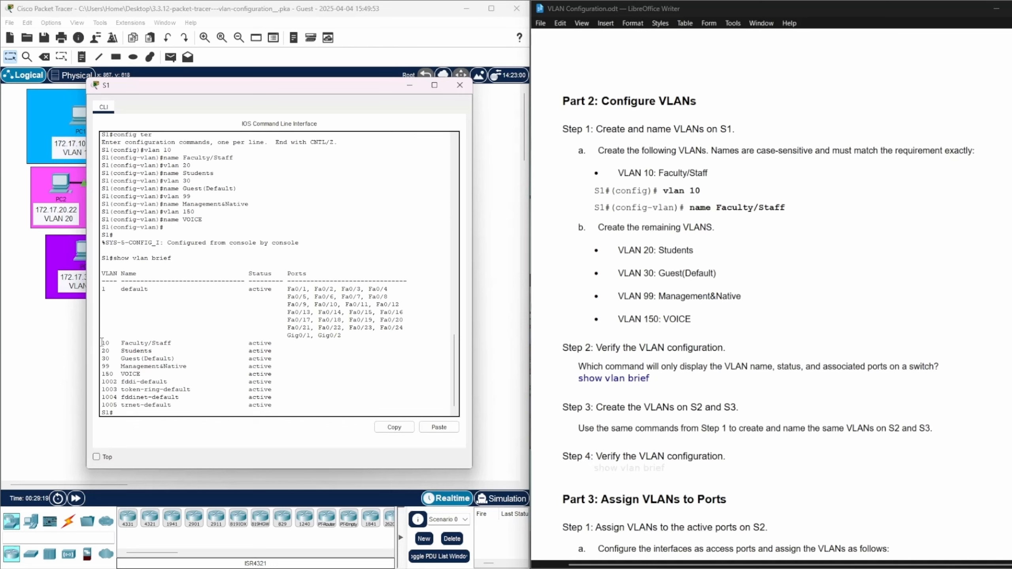
left_click_drag(102, 342, 294, 377)
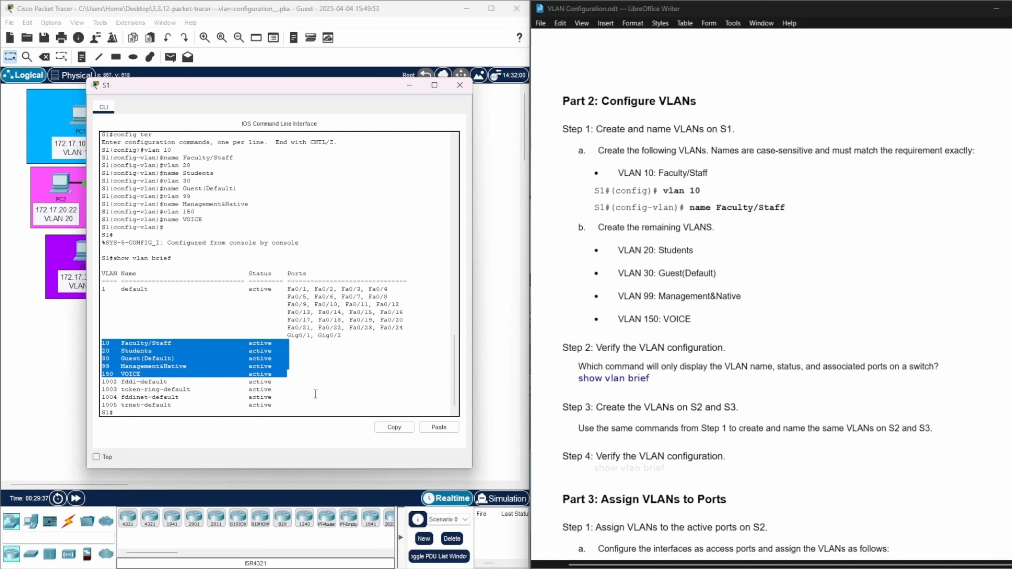
left_click(392, 204)
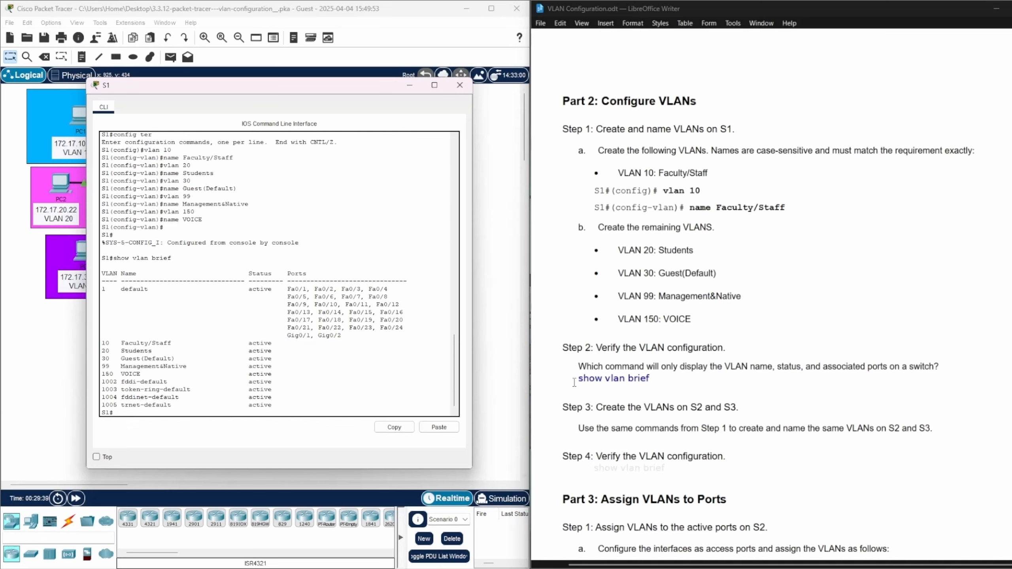
Minimize the S1 window, open switch S2's command line beside the lab document, and start its console session
left_click_drag(595, 406, 743, 407)
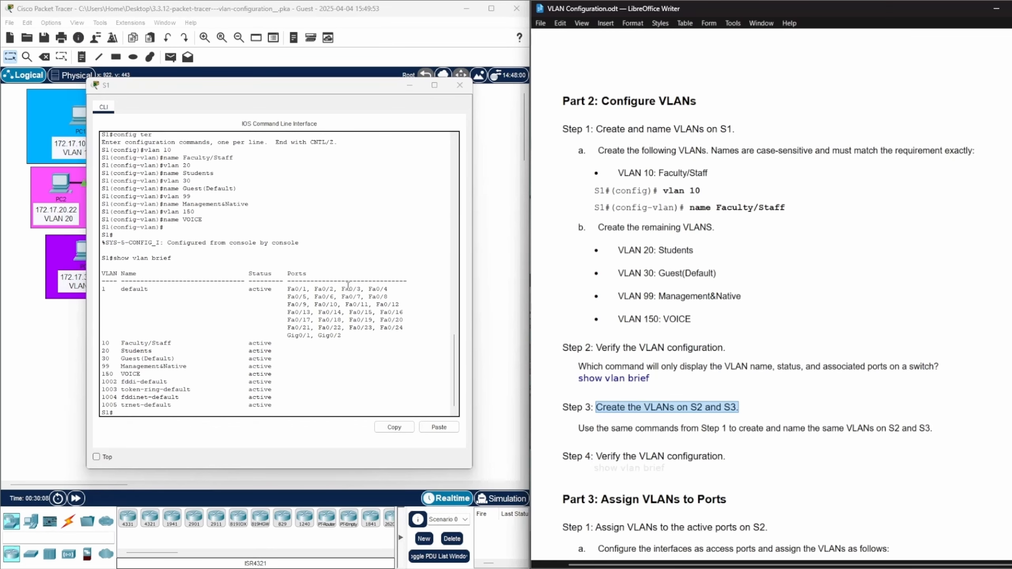
left_click(409, 85)
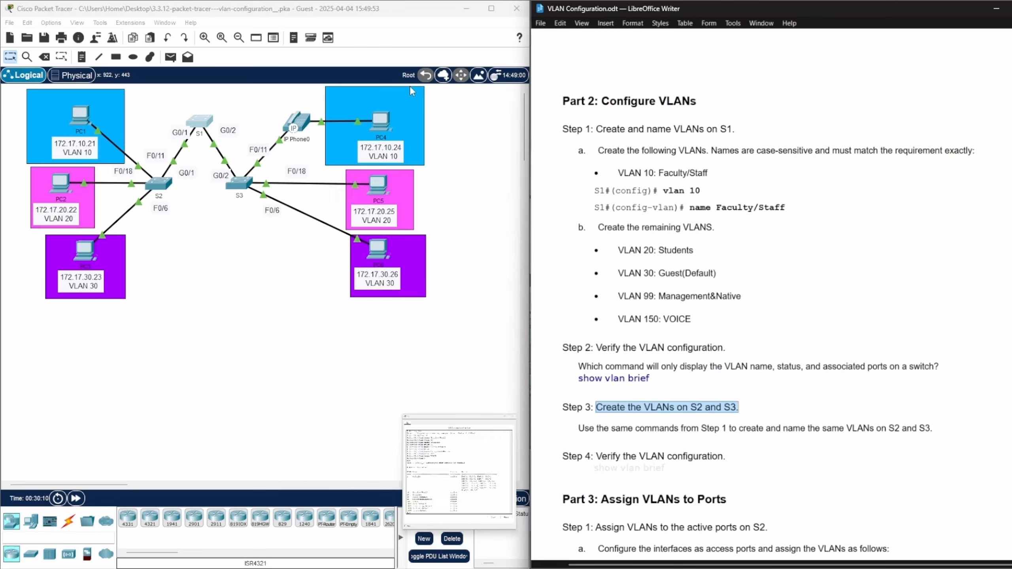
left_click(159, 184)
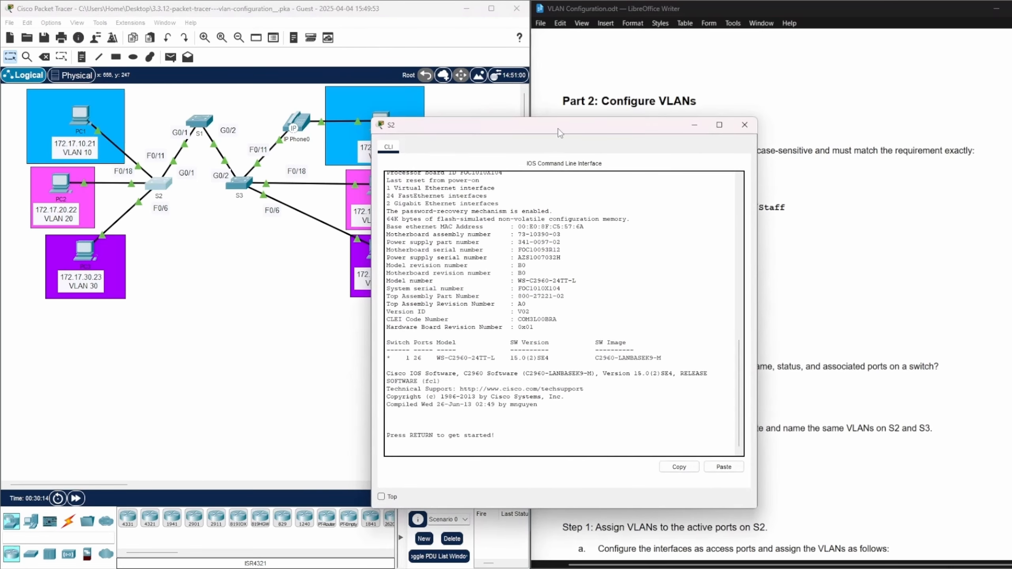
left_click_drag(558, 131, 281, 87)
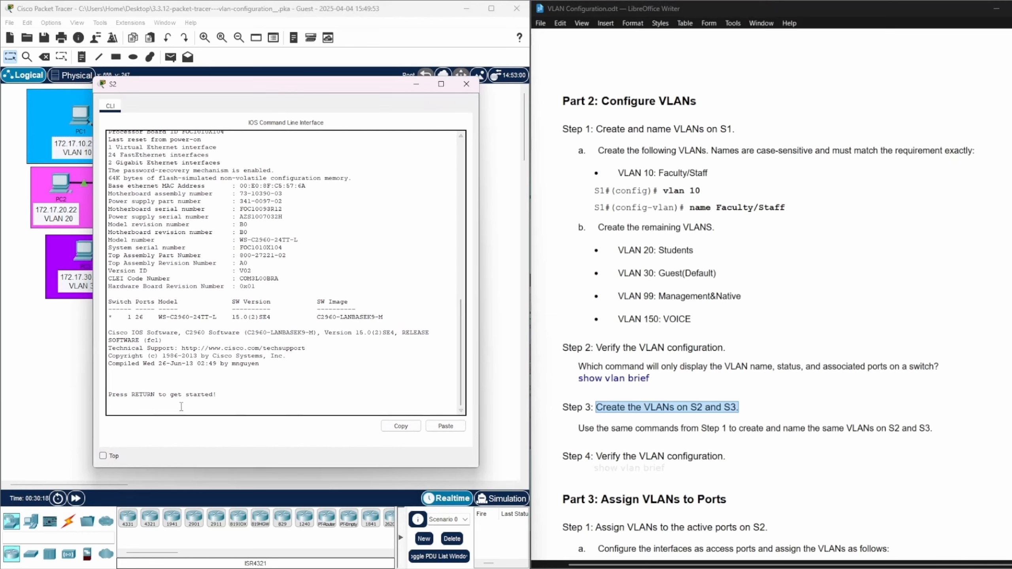
key("Return")
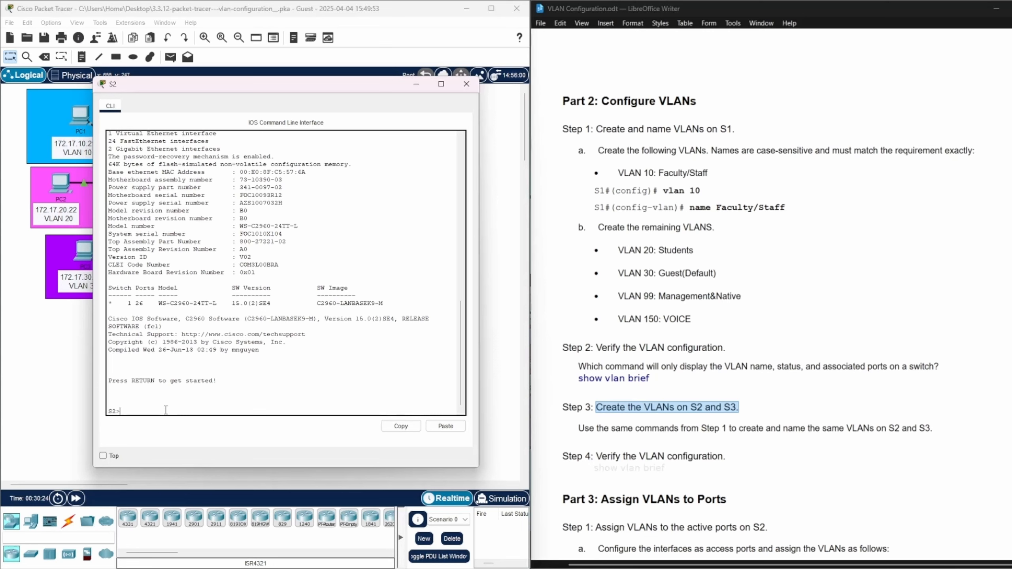
Enter privileged EXEC mode and global configuration mode on S2 with enable and config ter
type("enable")
key("Return")
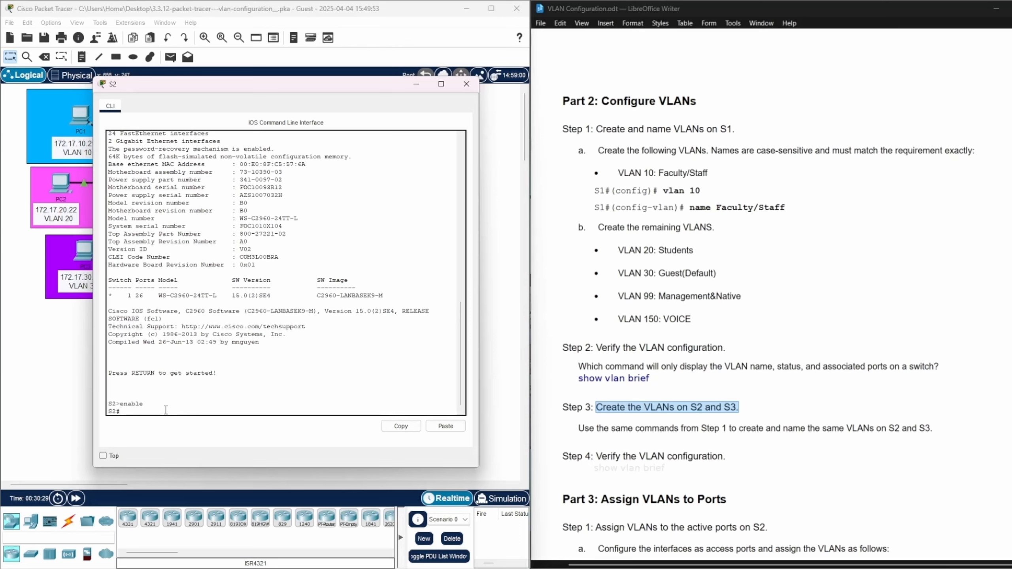
left_click(763, 411)
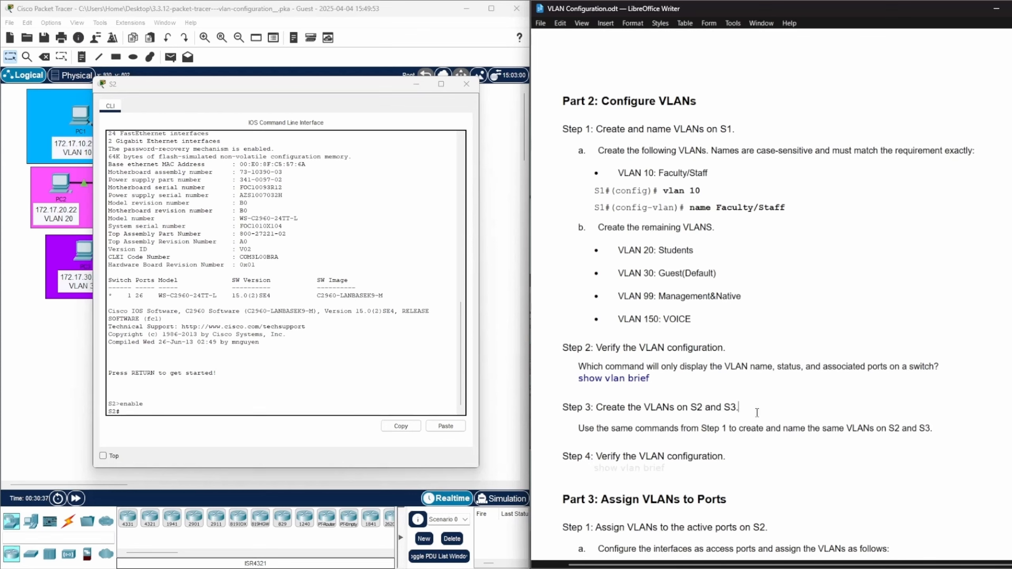
left_click(124, 411)
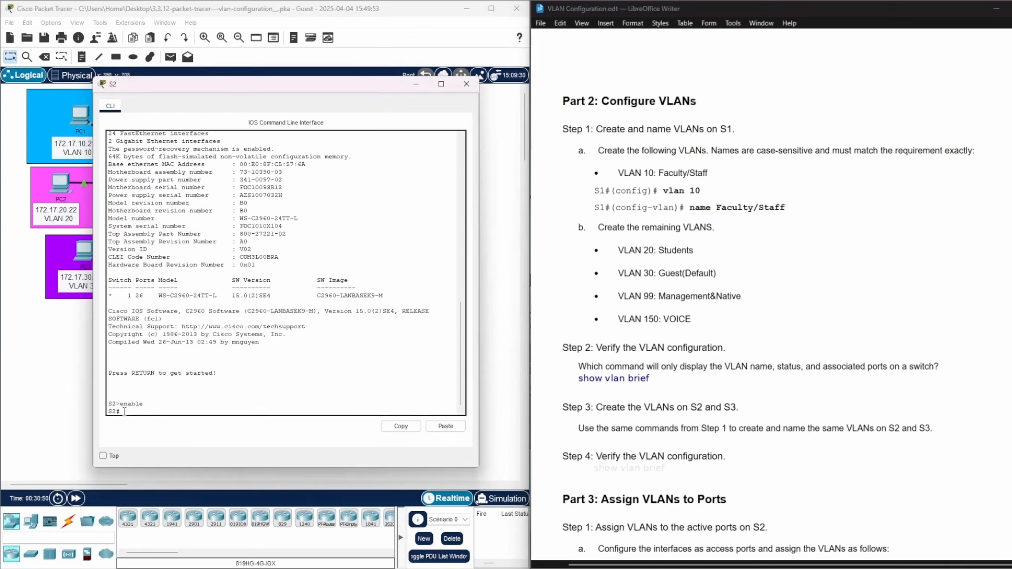
type("config ter")
key("Return")
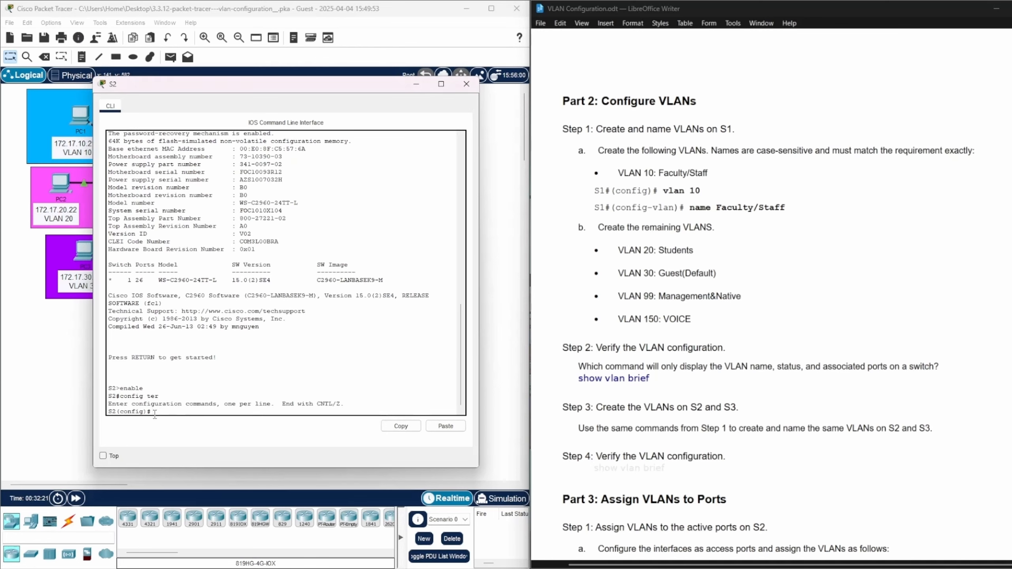
Create VLAN 10 on S2 and name it Faculty/Staff, copying the name from the lab document
type("lan 10")
key("Return")
type("name")
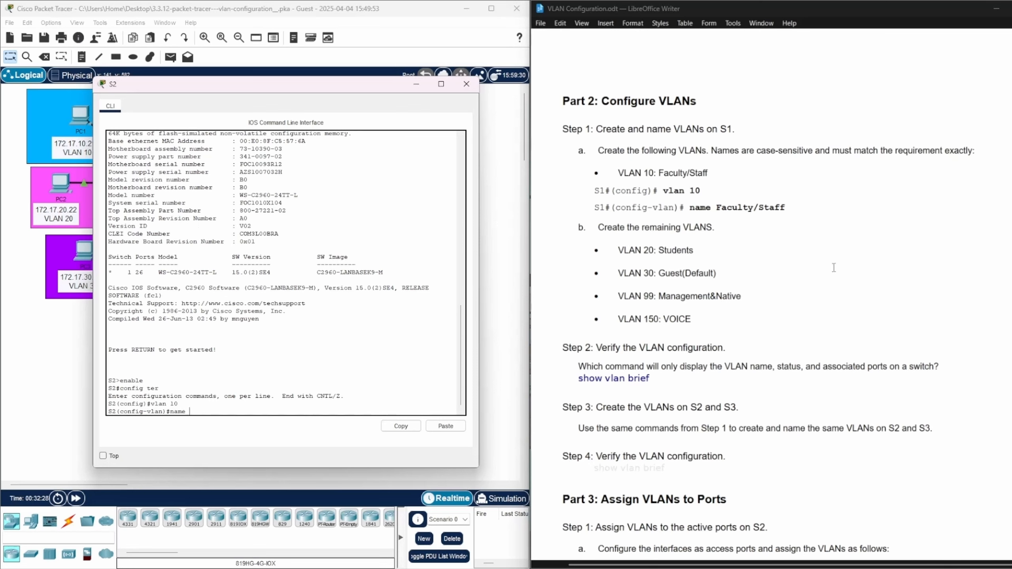
left_click_drag(785, 207, 716, 207)
key("ctrl+c")
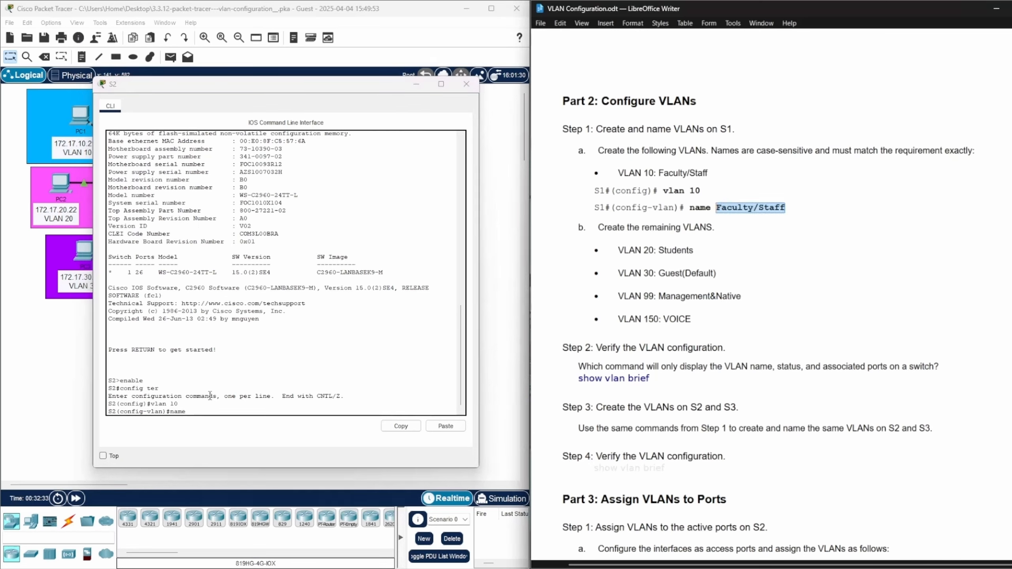
left_click(186, 413)
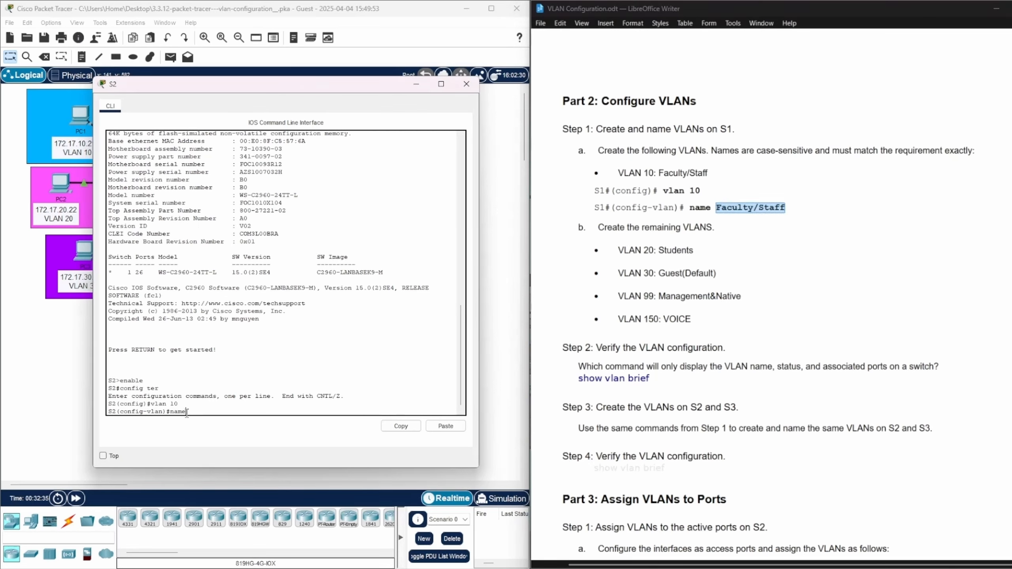
right_click(187, 413)
left_click(207, 431)
key("Return")
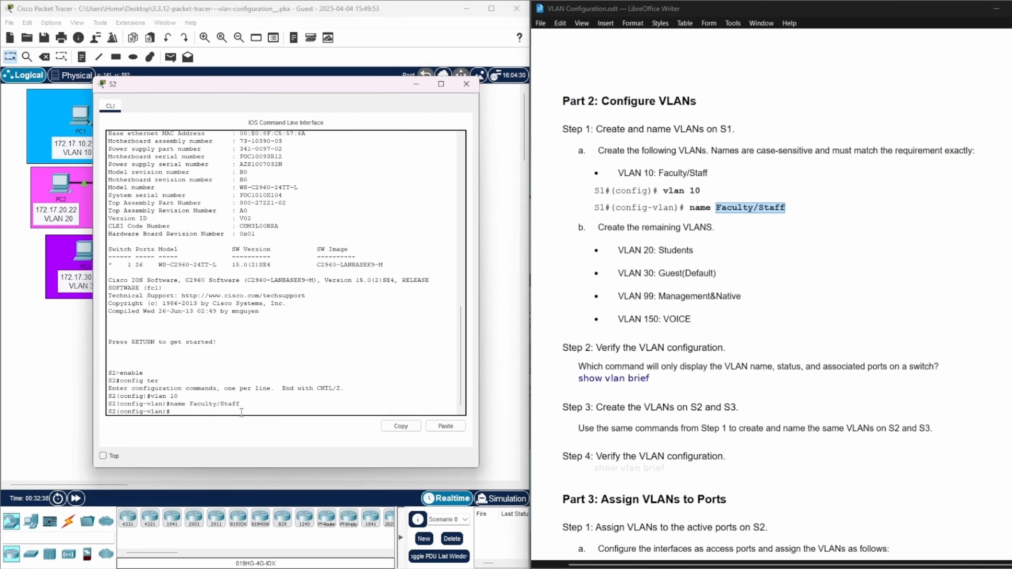
Create VLAN 20 on S2 and name it Students, copying the name from the lab document
type("n 20")
key("Return")
type("name")
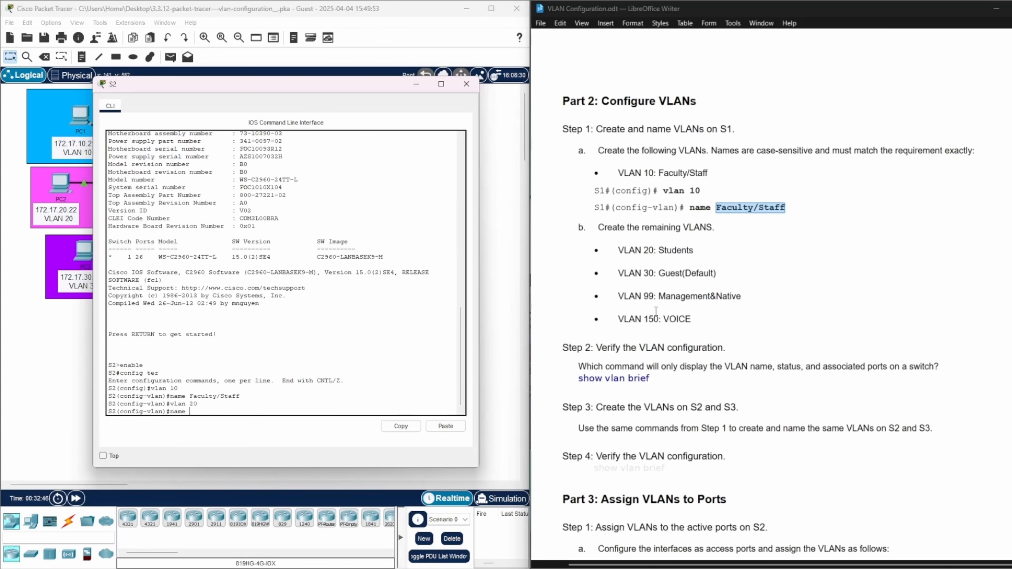
left_click_drag(694, 250, 658, 250)
key("ctrl+c")
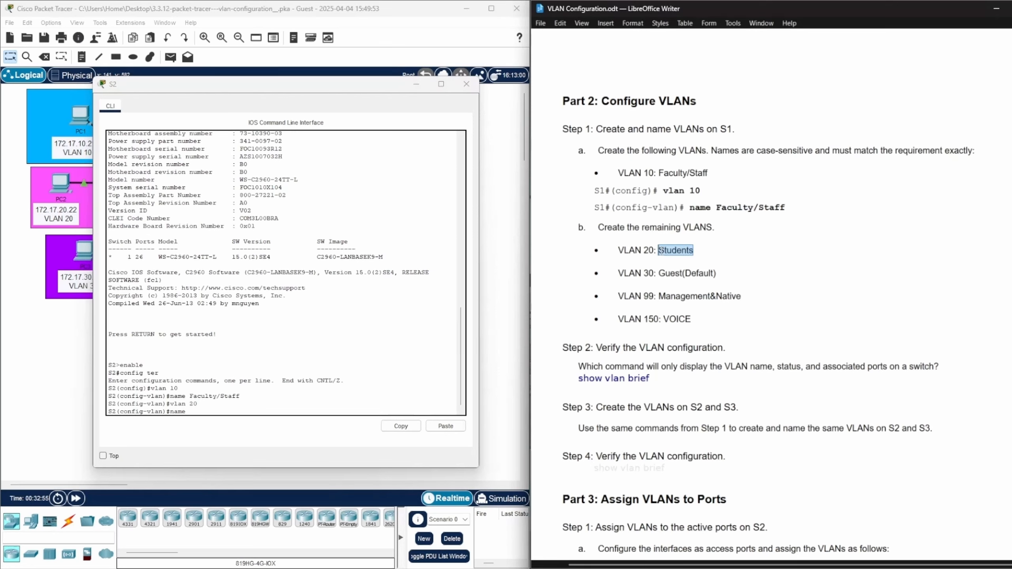
left_click(188, 411)
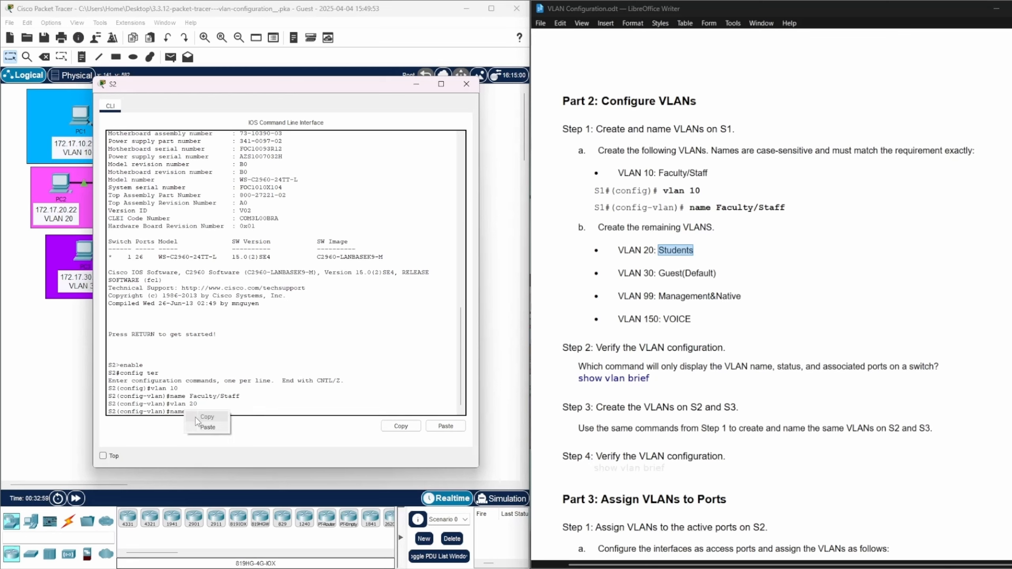
key("ctrl+v")
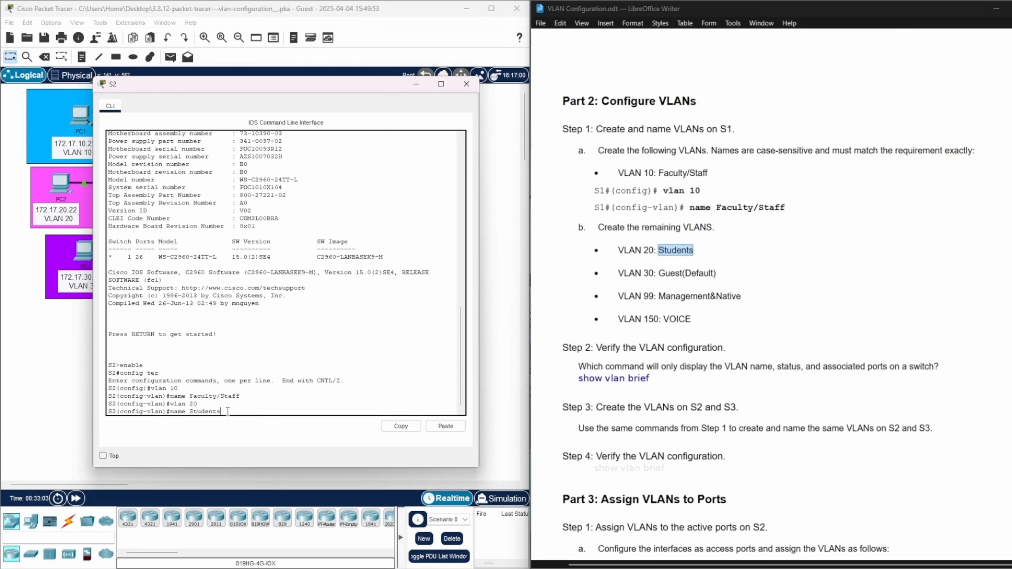
key("Return")
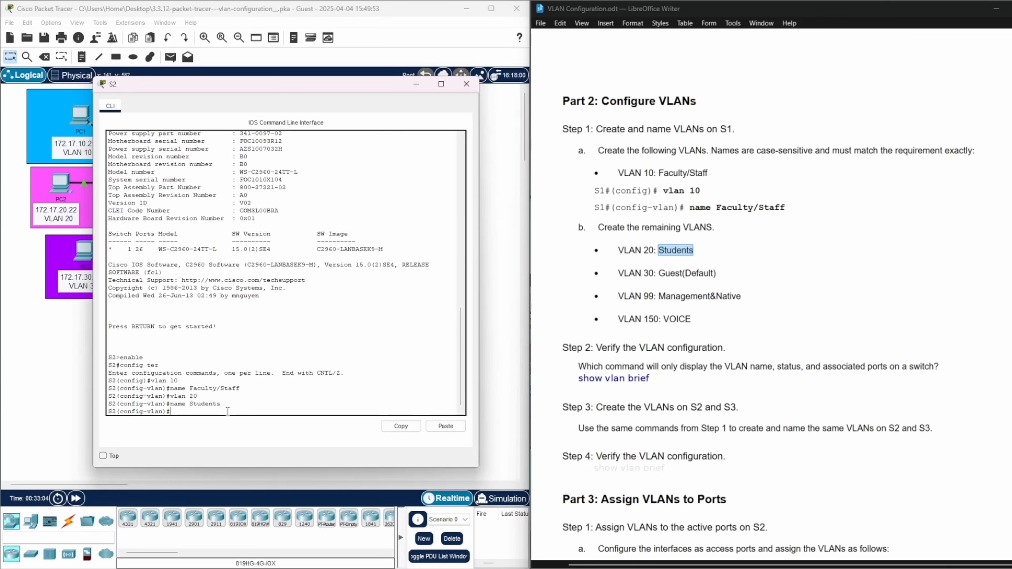
Create VLAN 30 on S2 and name it Guest(Default), copying the name from the lab document
type("vlan 30")
left_click(741, 274)
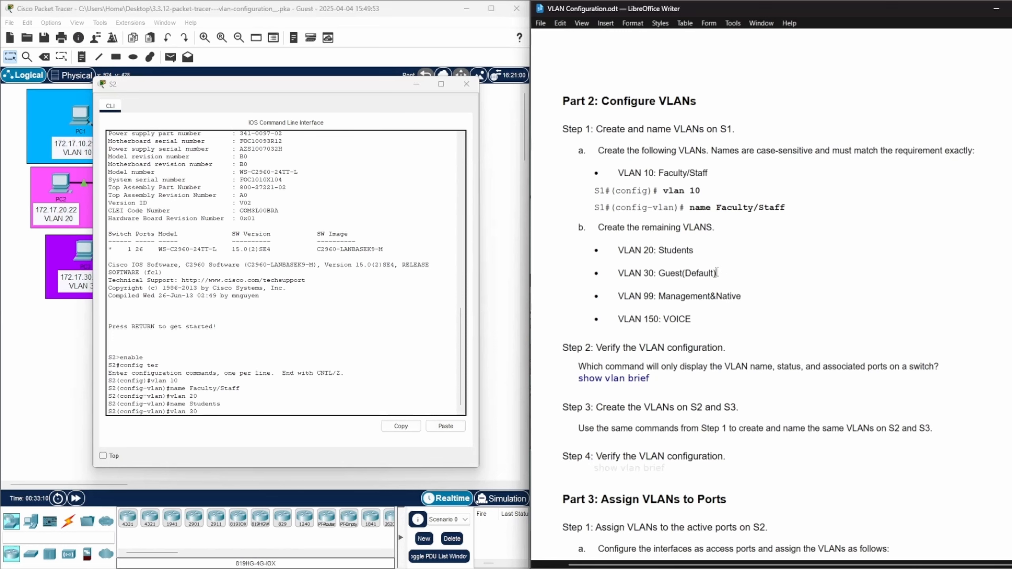
left_click_drag(716, 273, 658, 273)
key("ctrl+c")
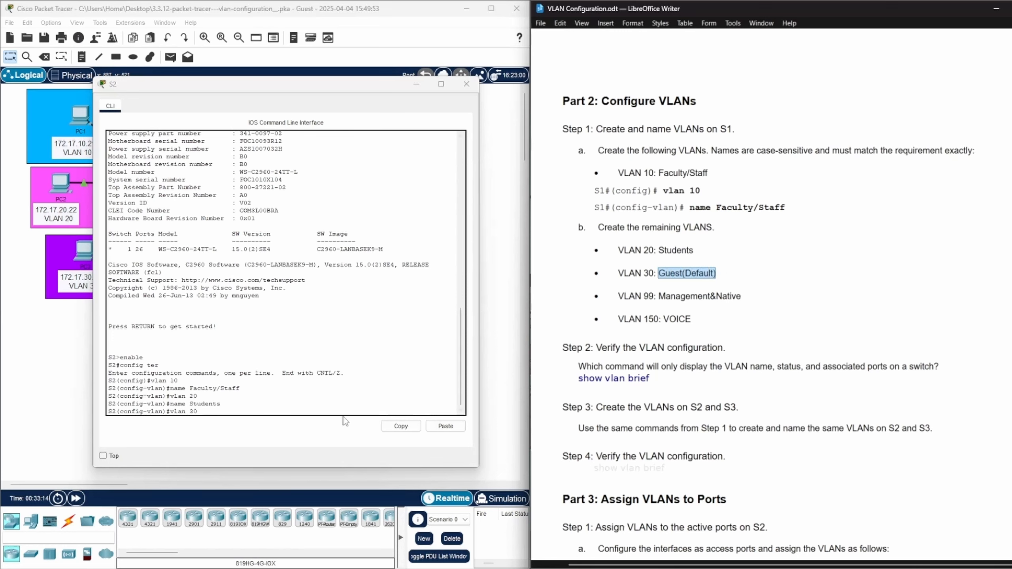
left_click(232, 412)
key("Return")
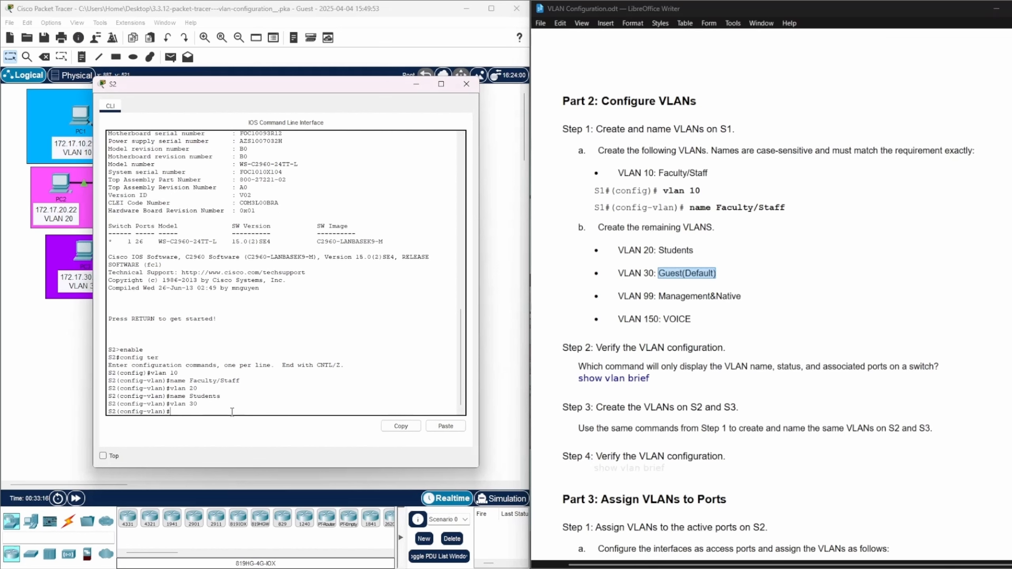
type("name")
right_click(185, 412)
left_click(210, 428)
key("Return")
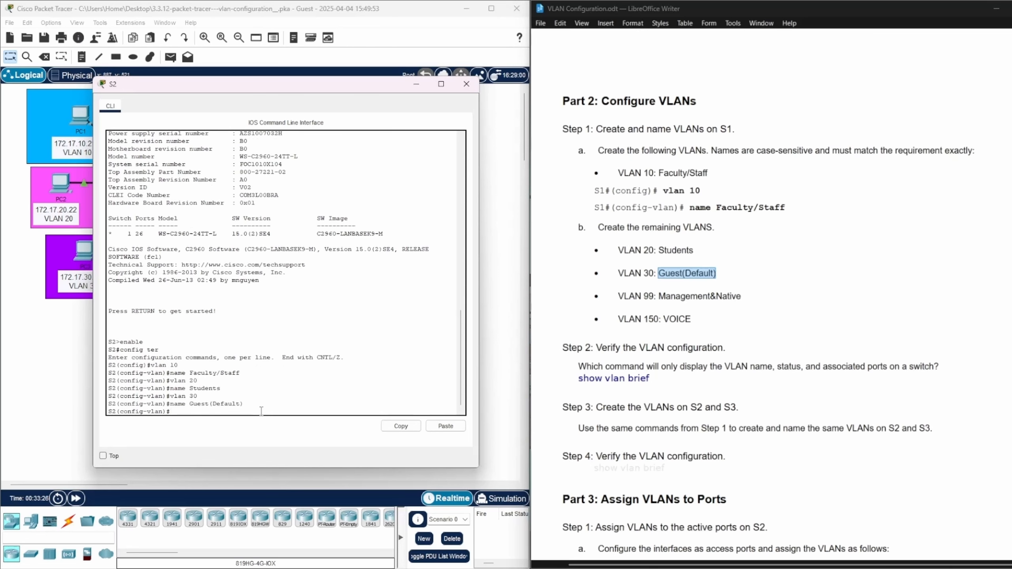
Create VLAN 99 on S2 and name it Management&Native, copying the name from the lab document
type("va")
key("BackSpace")
key("BackSpace")
key("BackSpace")
key("BackSpace")
type("vlan 99")
key("Return")
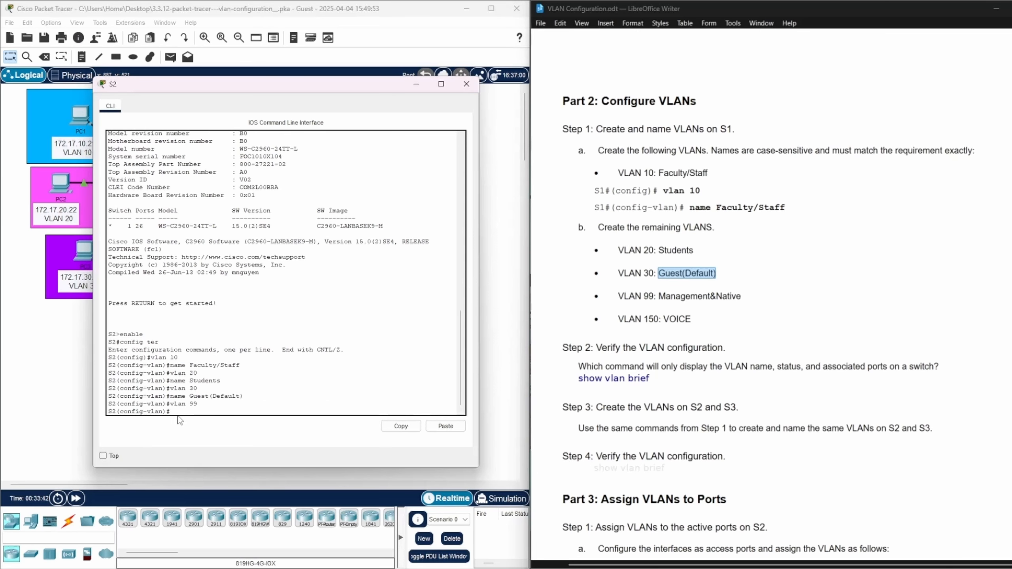
type("name")
left_click_drag(659, 297, 742, 296)
key("ctrl+c")
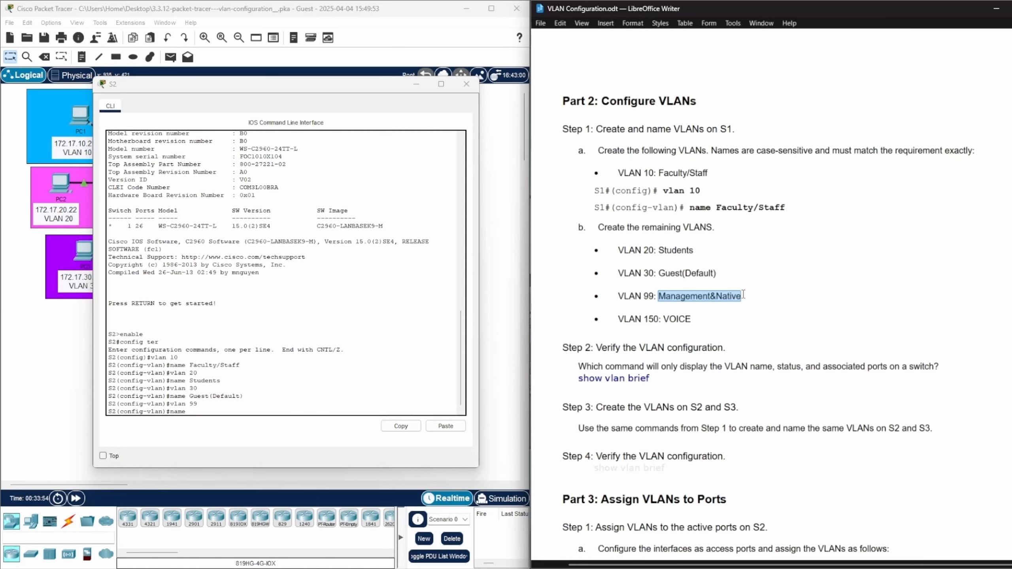
right_click(192, 414)
left_click(187, 413)
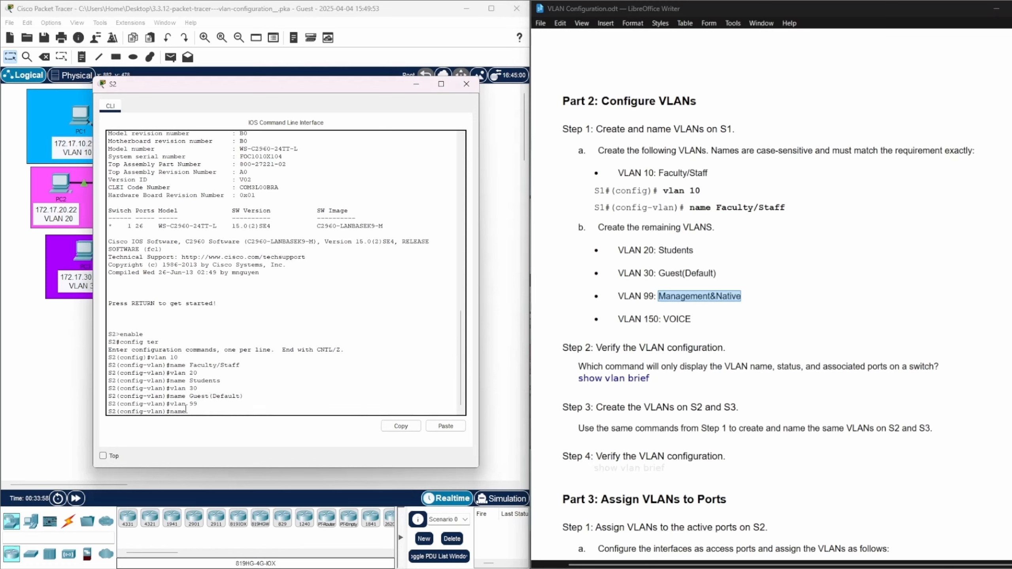
right_click(186, 412)
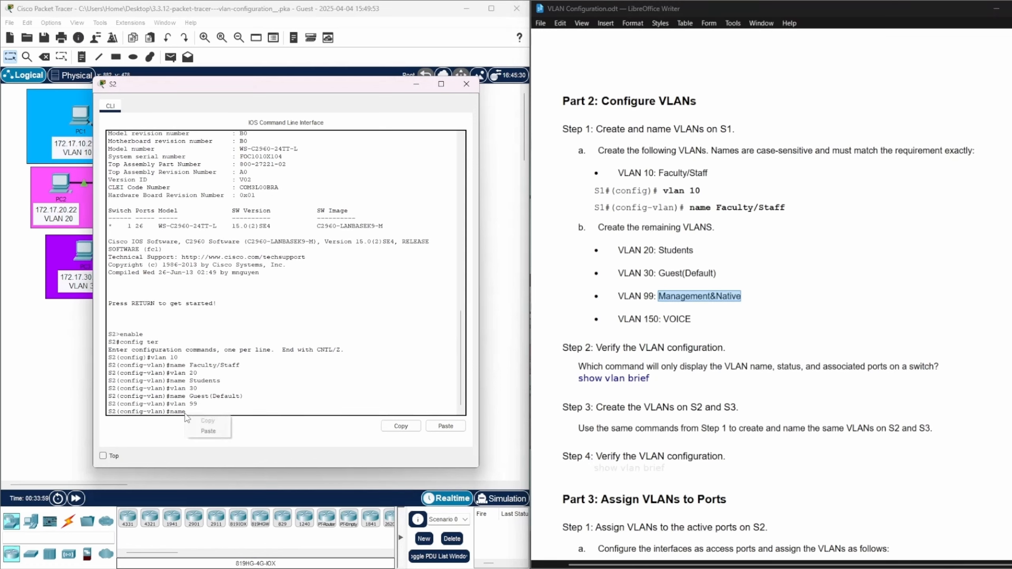
left_click(205, 433)
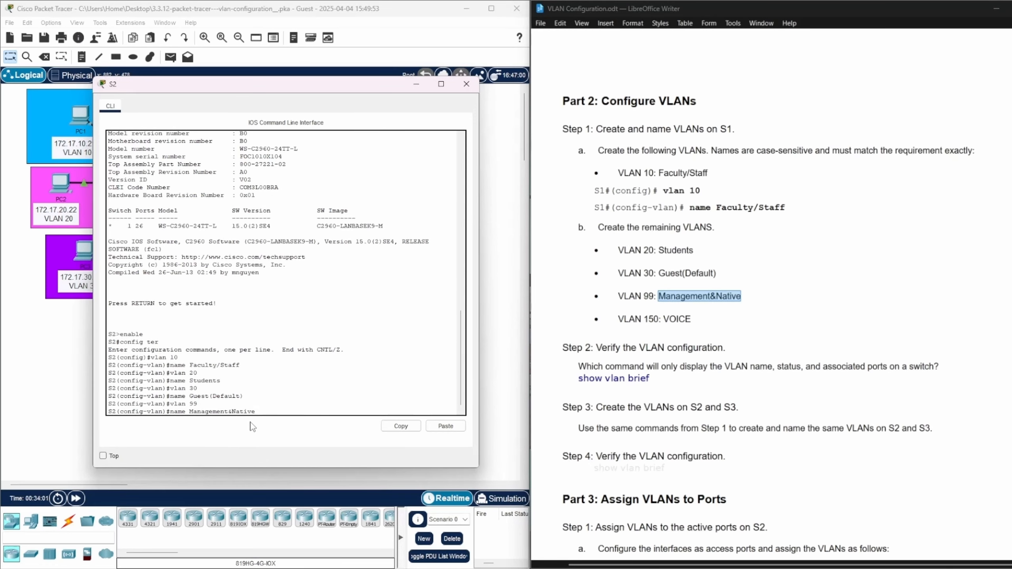
key("Return")
Create VLAN 150 on S2 and name it VOICE, copying the name from the lab document
type("vlan ")
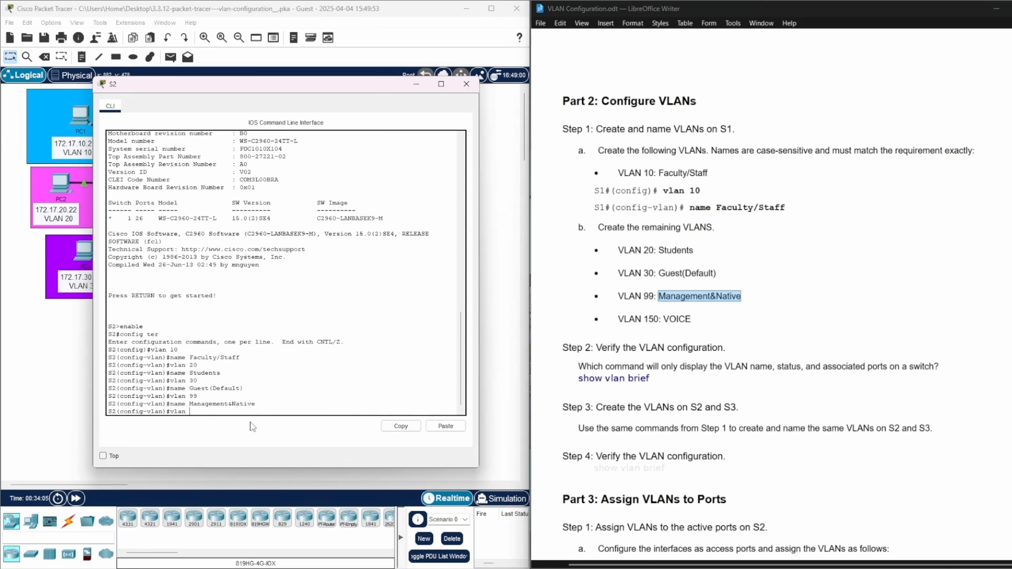
type("150")
key("Return")
type("name")
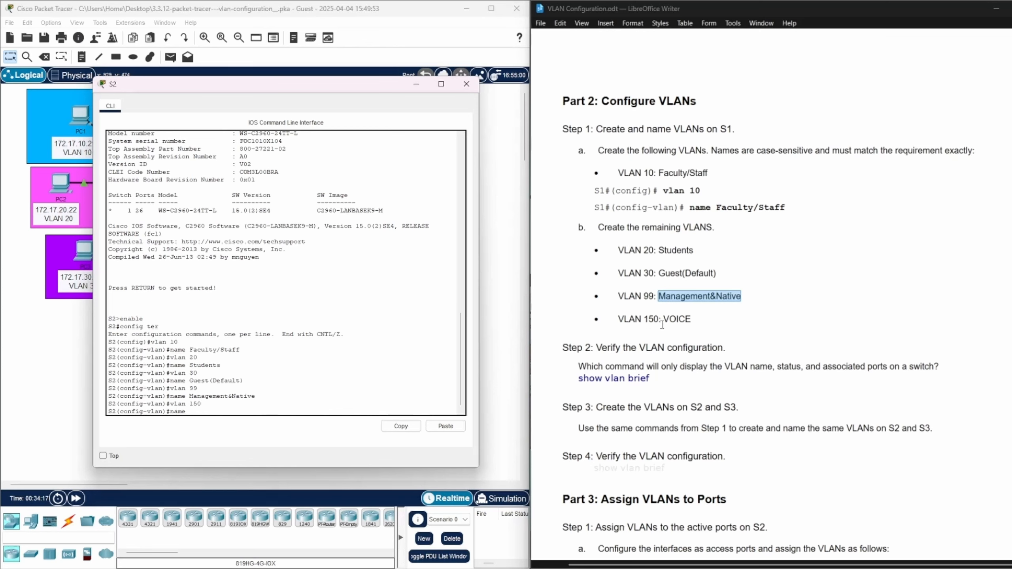
left_click(690, 319)
left_click_drag(690, 319, 663, 319)
key("ctrl+c")
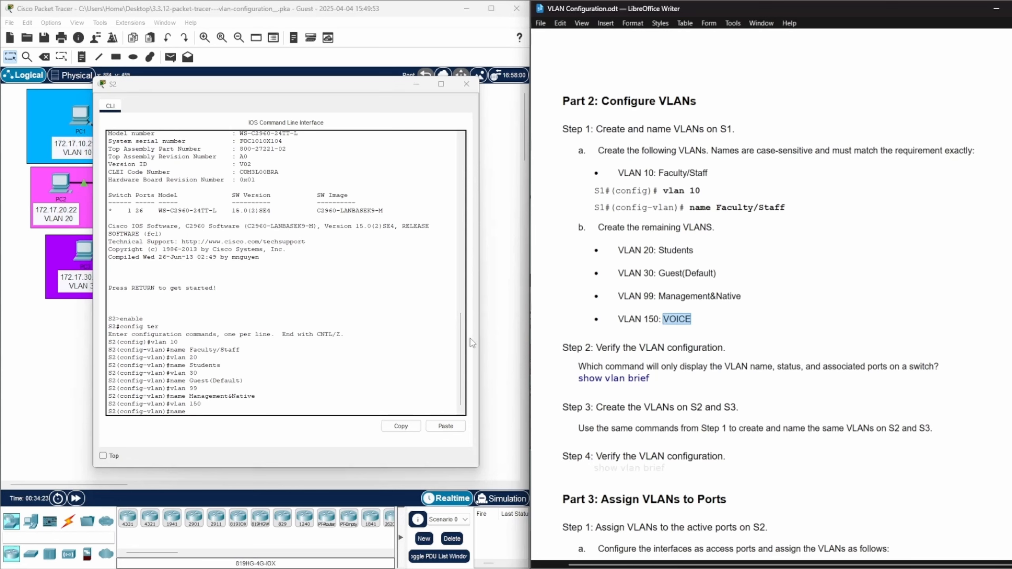
left_click(191, 412)
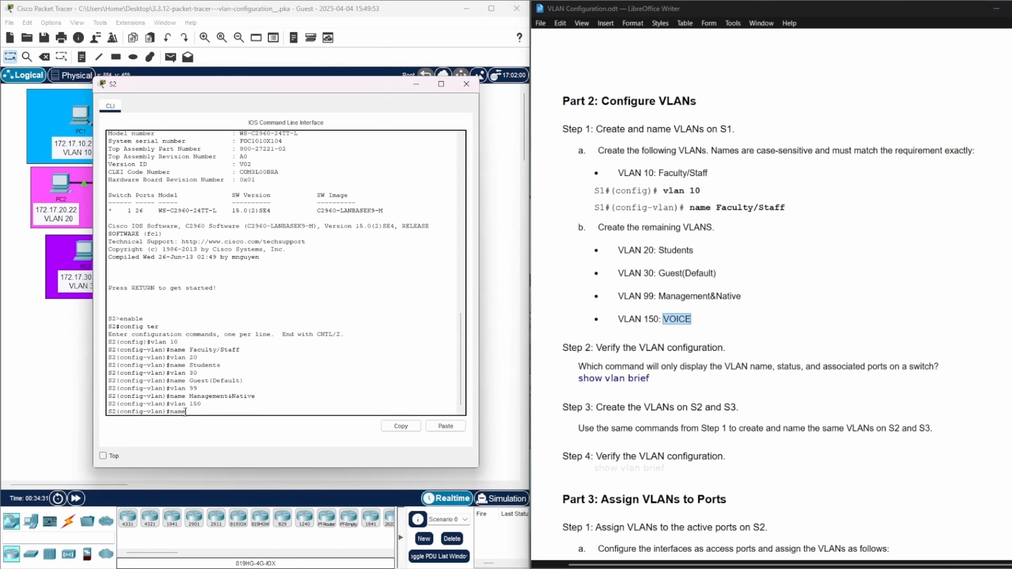
right_click(185, 412)
left_click(198, 432)
key("Return")
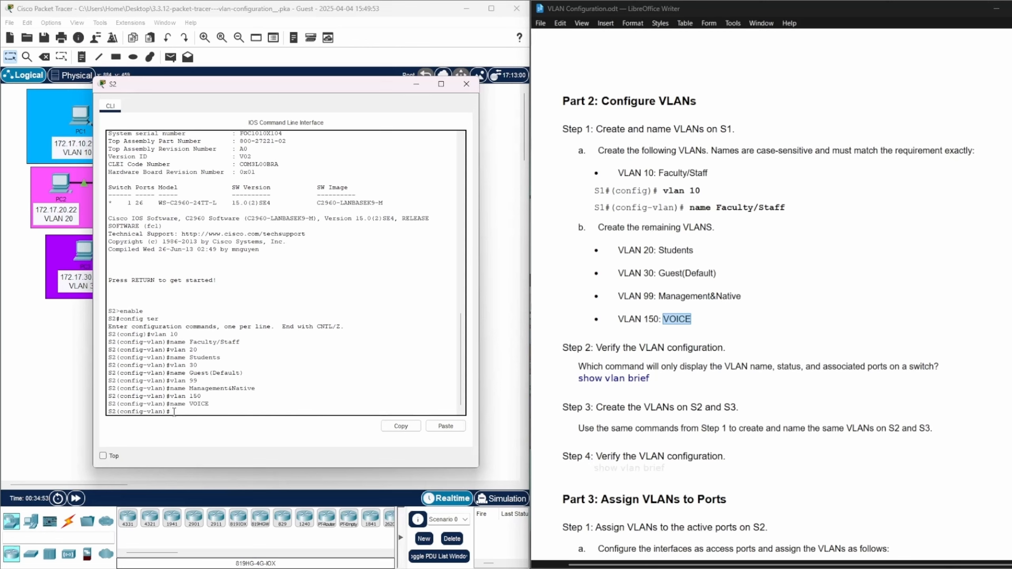
Leave configuration mode on S2, check VLANs 10, 20, 30, 99 and 150 with show vlan brief, and close its CLI
key("ctrl+z")
key("Return")
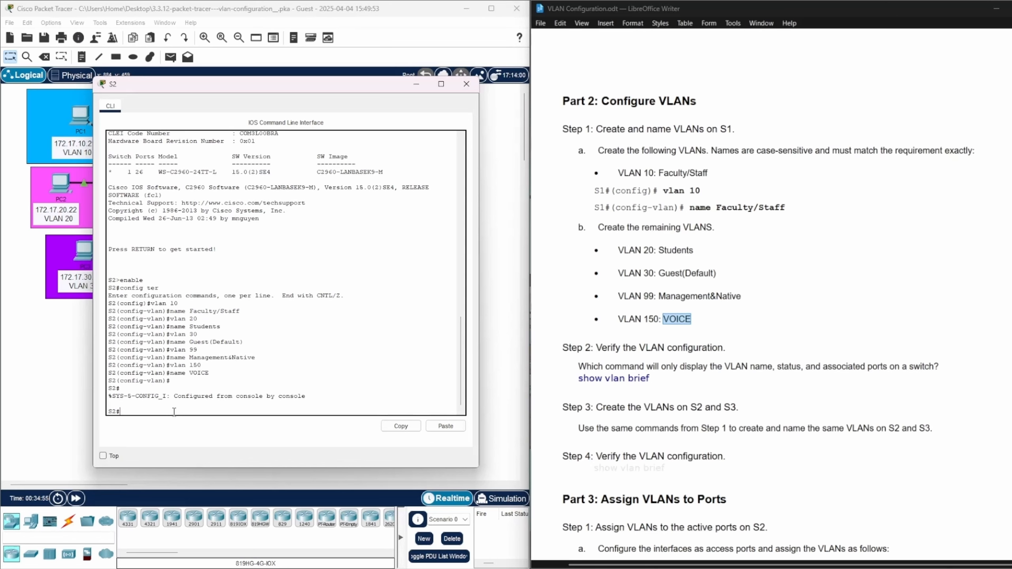
type("show vlan brief")
key("Return")
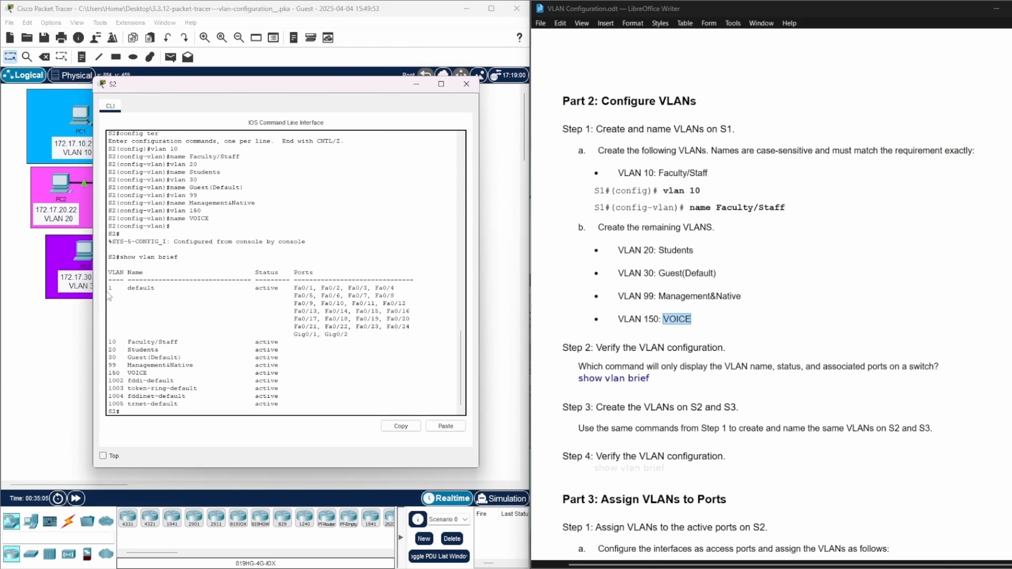
left_click_drag(110, 339, 198, 376)
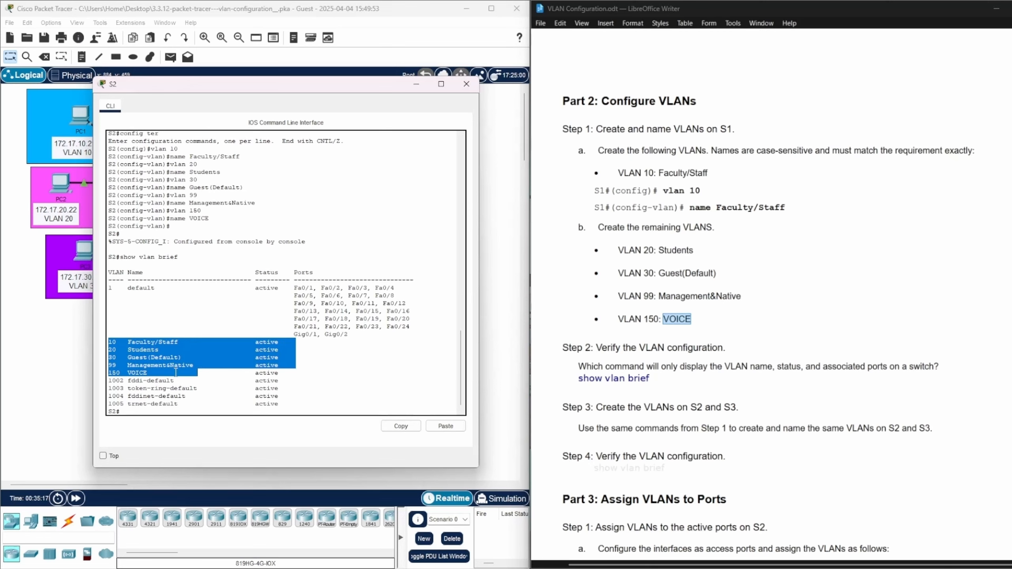
left_click(808, 304)
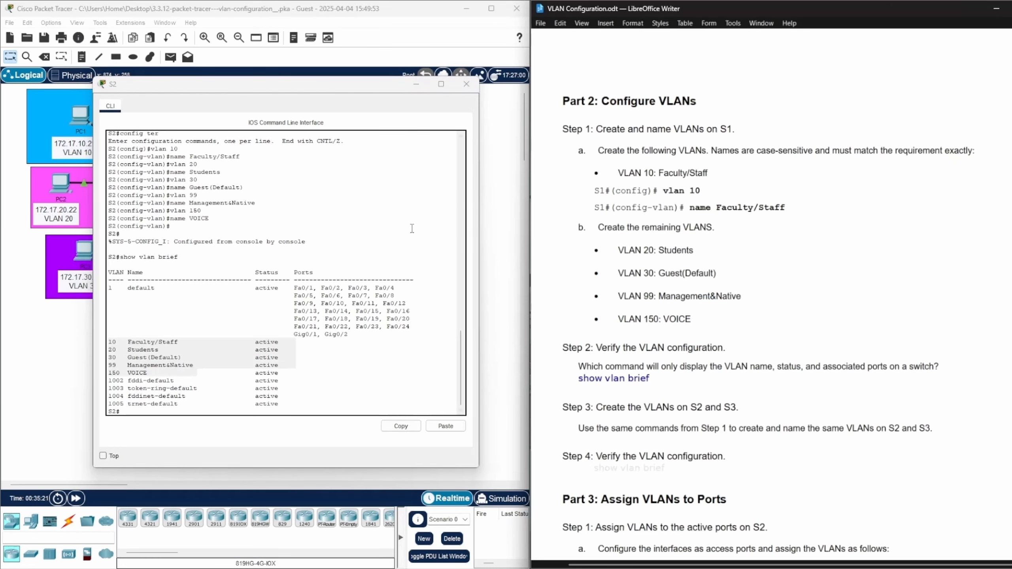
left_click(466, 84)
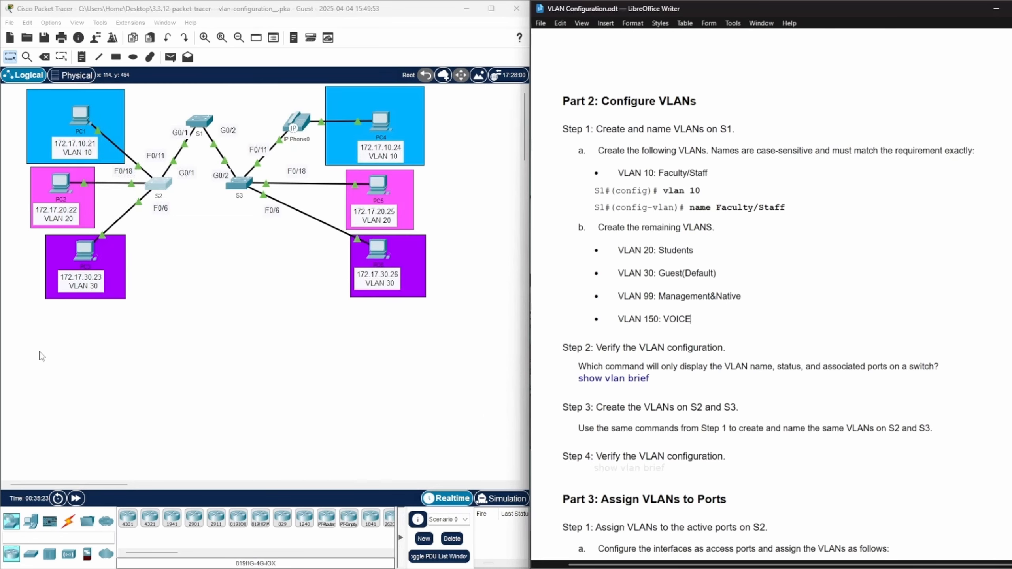
Open the S3 CLI beside the lab document and enter global configuration mode with enable and config ter
left_click(245, 186)
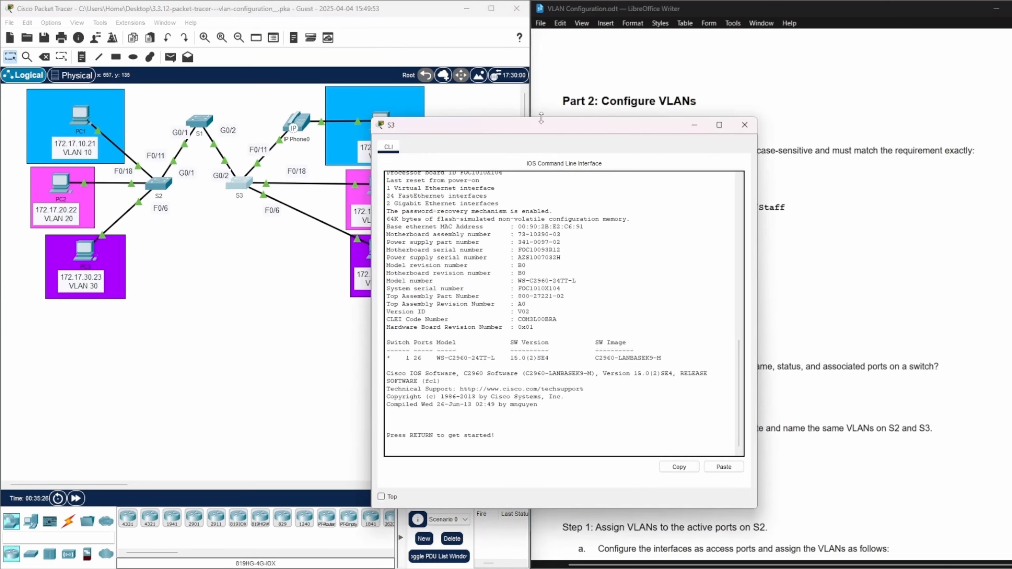
left_click_drag(539, 116, 261, 82)
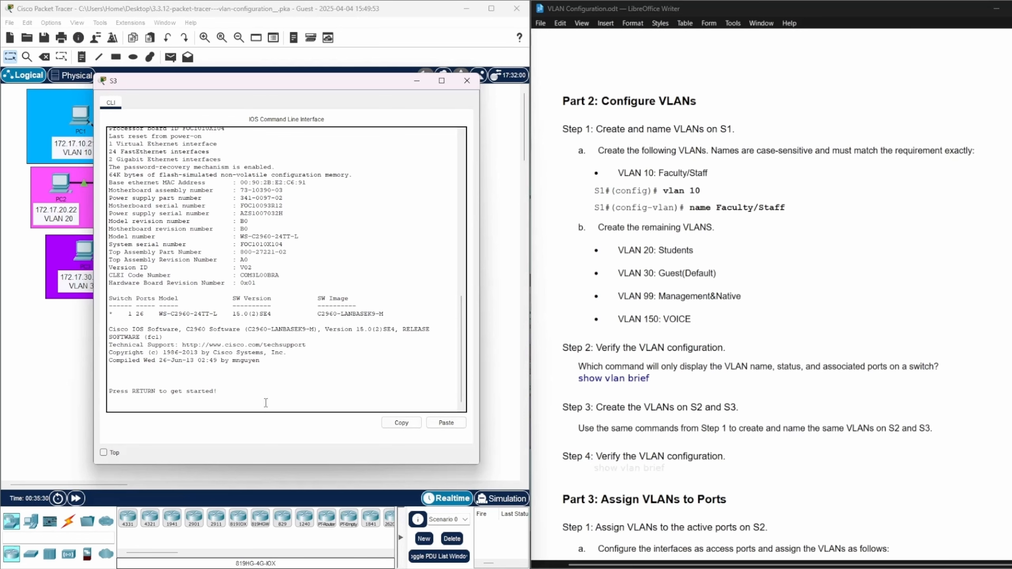
key("Return")
type("enable")
key("Return")
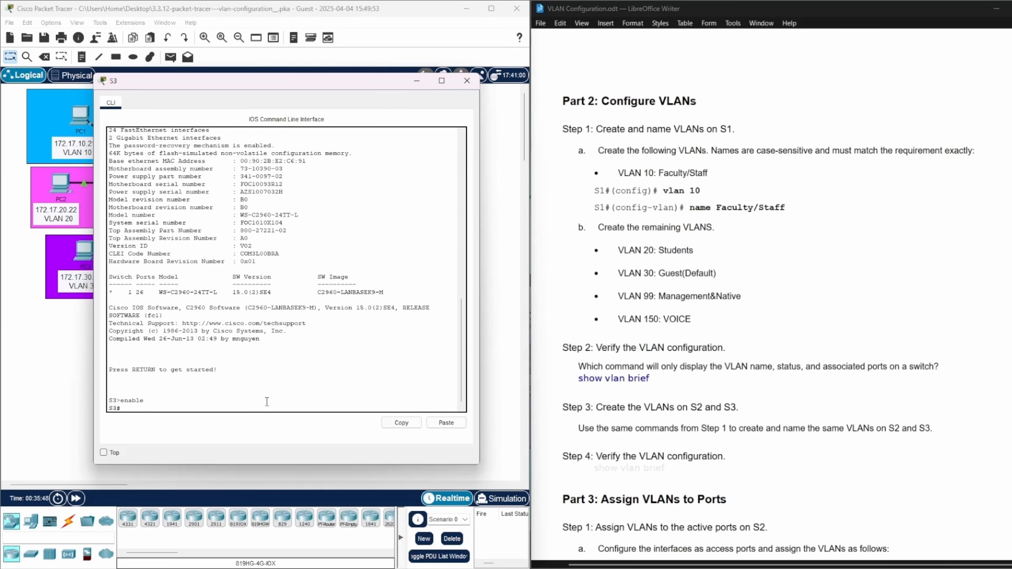
type("config ter")
key("Return")
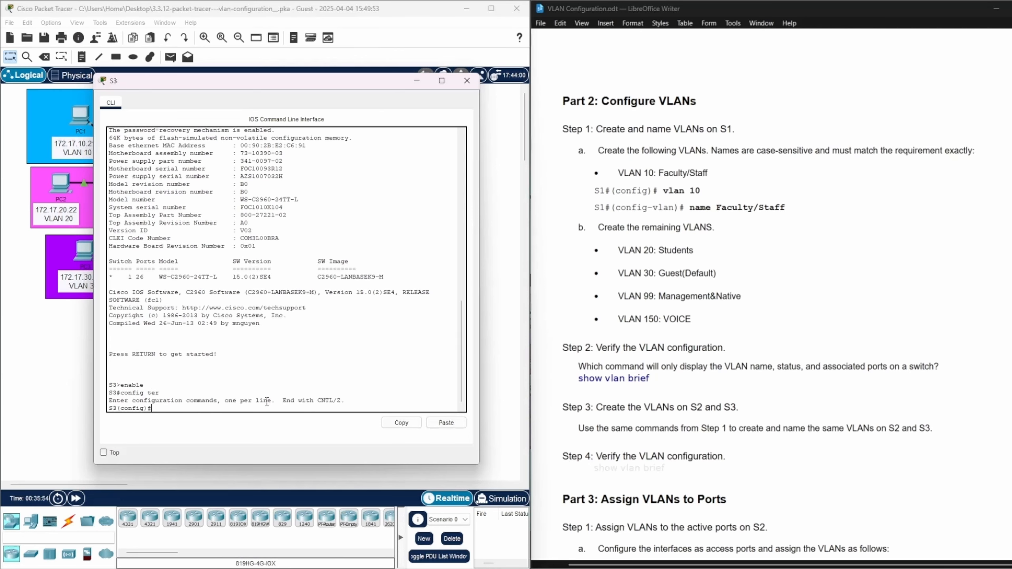
Create VLAN 10 on S3 and name it Faculty/Staff, copying the name command from the lab document
type("vlan 10")
key("Return")
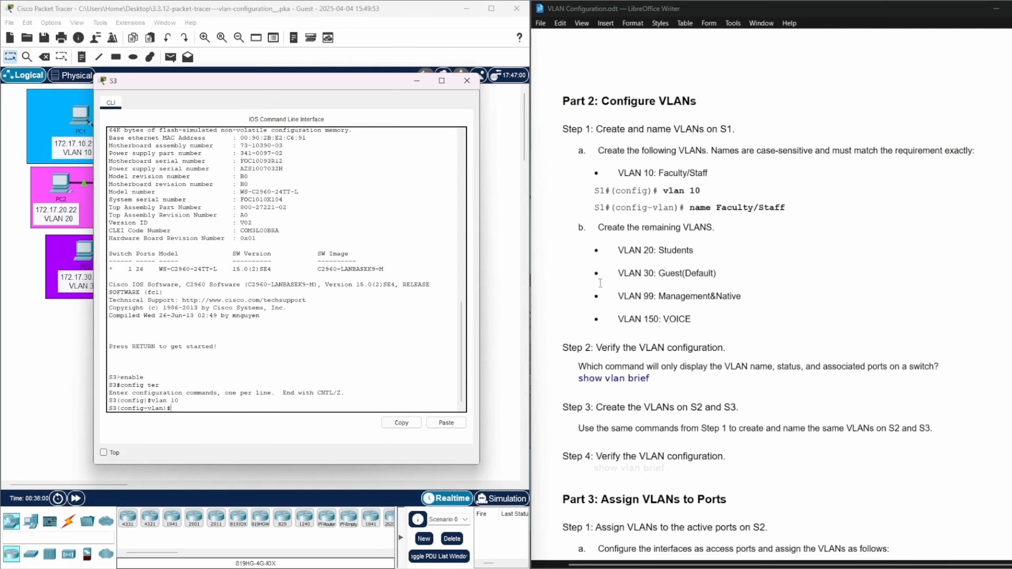
left_click_drag(691, 210, 790, 208)
key("ctrl+c")
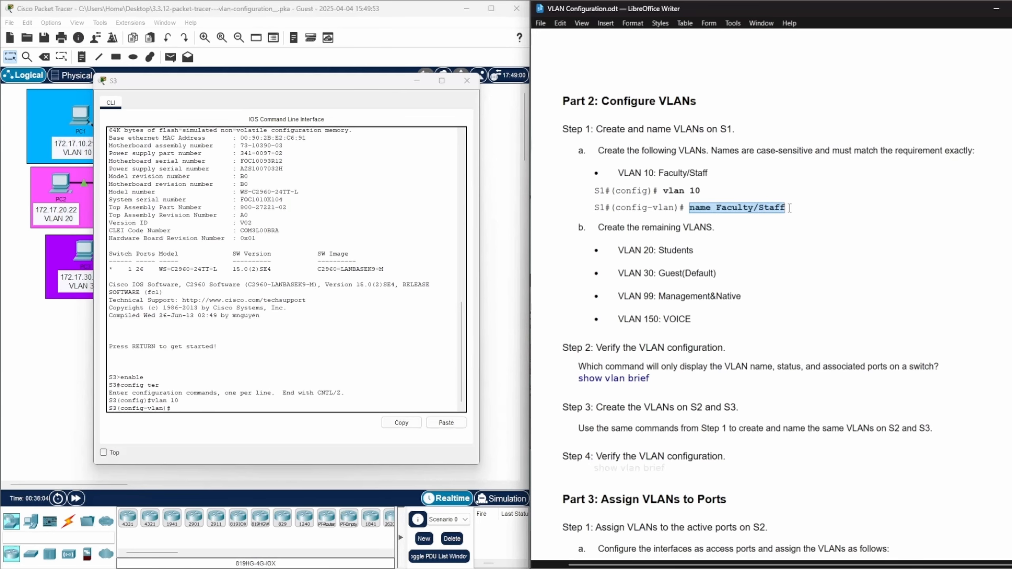
left_click(173, 408)
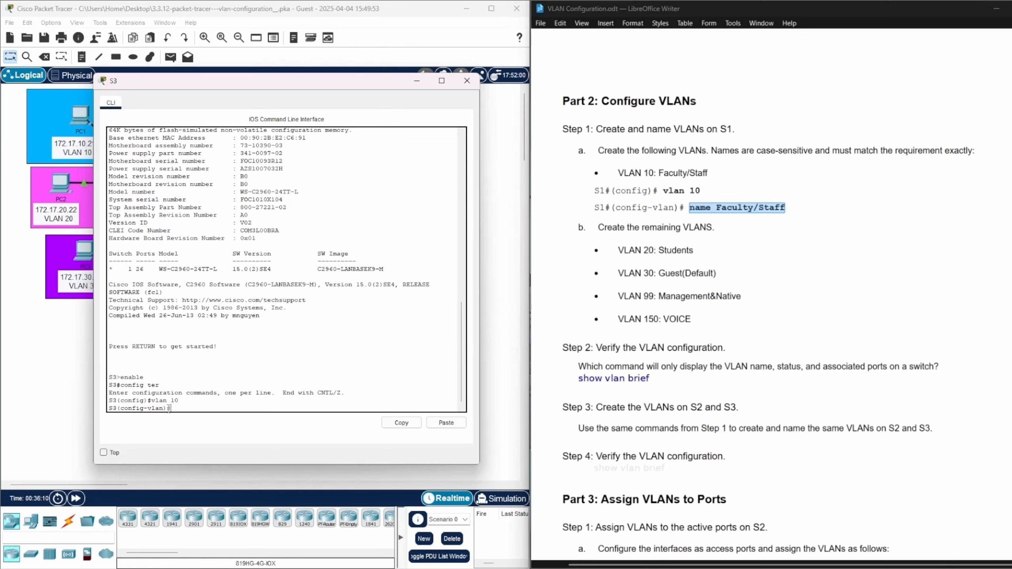
right_click(170, 408)
left_click(193, 424)
key("Return")
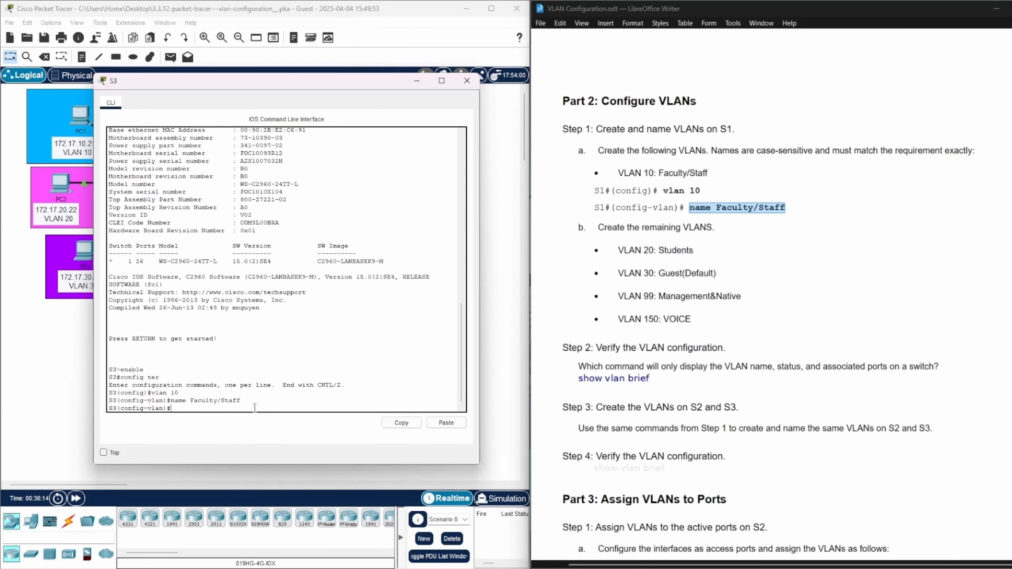
Create VLAN 20 on S3 and name it Students, copying the name from the lab document
type("vla")
type("n 20")
type("name")
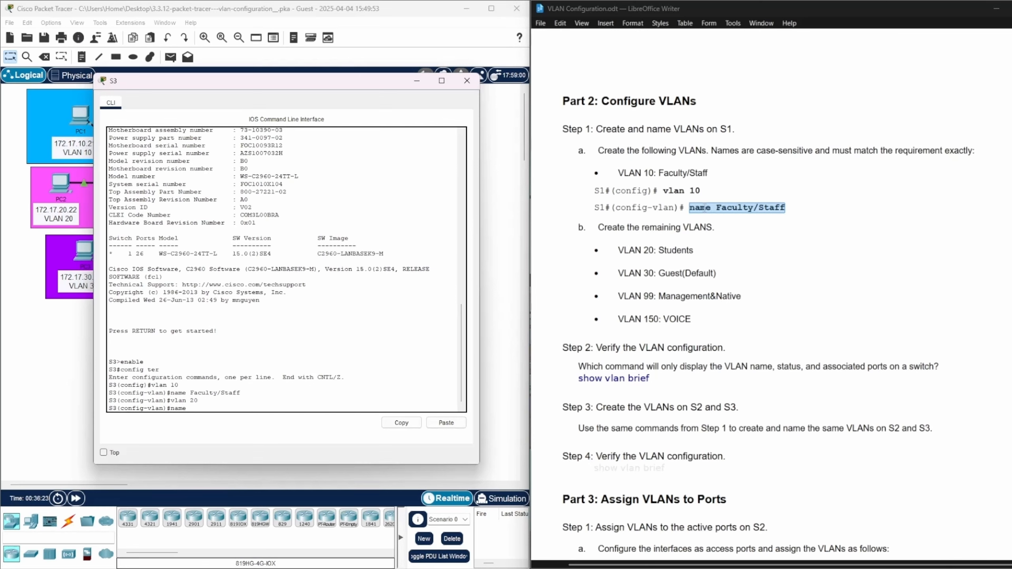
left_click(695, 250)
left_click_drag(695, 250, 658, 246)
key("ctrl+c")
left_click(227, 408)
key("ctrl+v")
key("Return")
Create VLAN 30 on S3 and name it Guest(Default), copying the name from the lab document
type("vlan)#name")
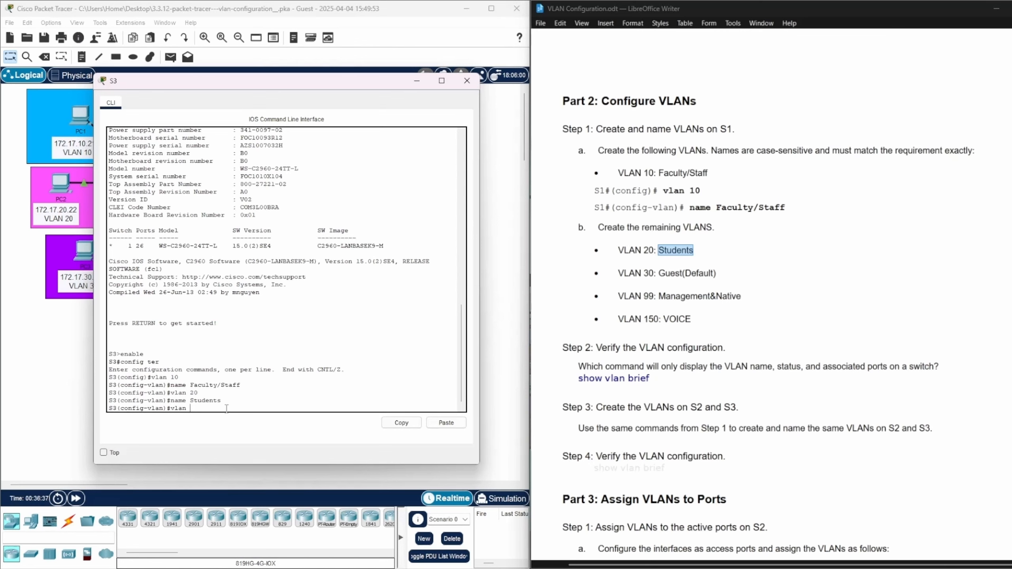
type("30")
key("Return")
type("name")
left_click_drag(658, 273, 715, 273)
key("ctrl+c")
right_click(186, 409)
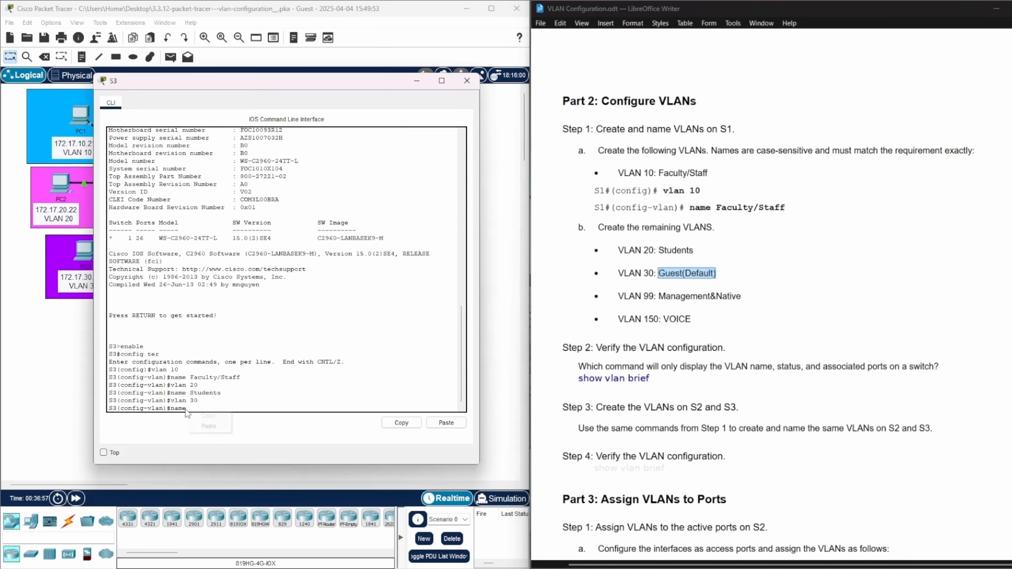
left_click(209, 426)
key("Return")
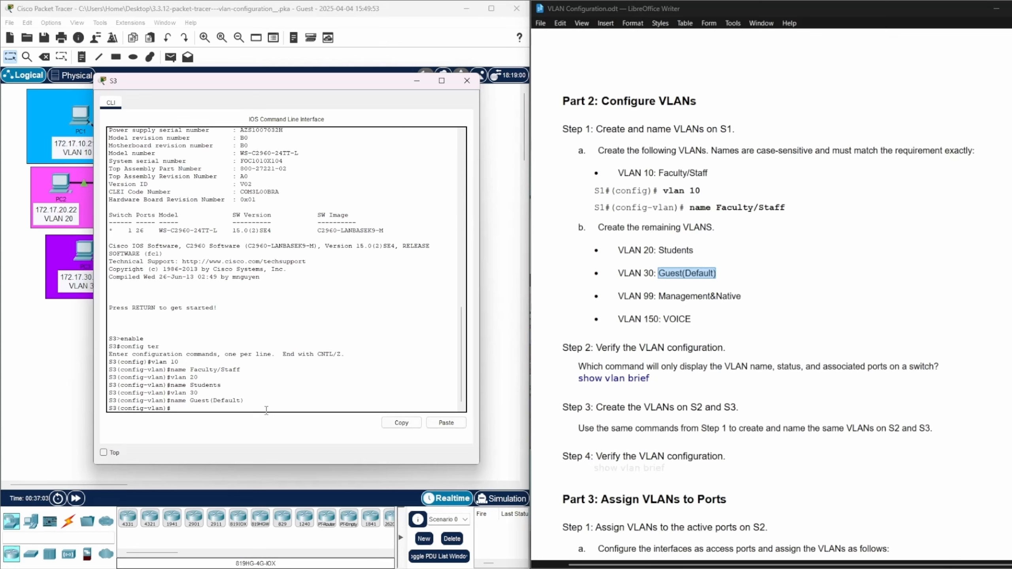
Create VLAN 99 on S3 and name it Management&Native, copying the name from the lab document
type("vlan 99")
key("Return")
type("name")
left_click_drag(741, 296, 659, 296)
key("ctrl+v")
key("Return")
Create VLAN 150 on S3 and name it VOICE, copying the name from the lab document
type("vlan 150")
key("Return")
type("name")
left_click_drag(691, 319, 664, 318)
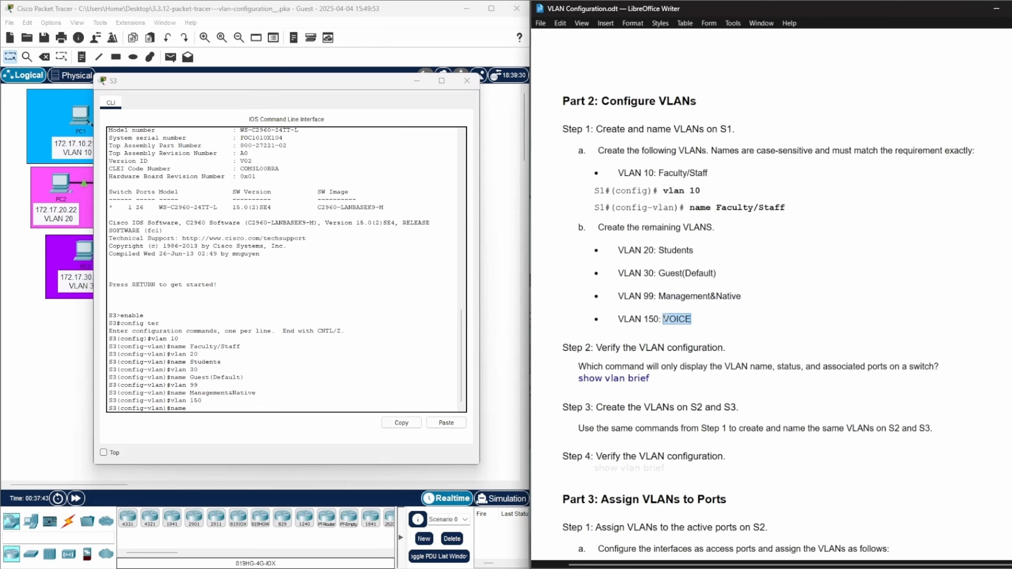
left_click(190, 408)
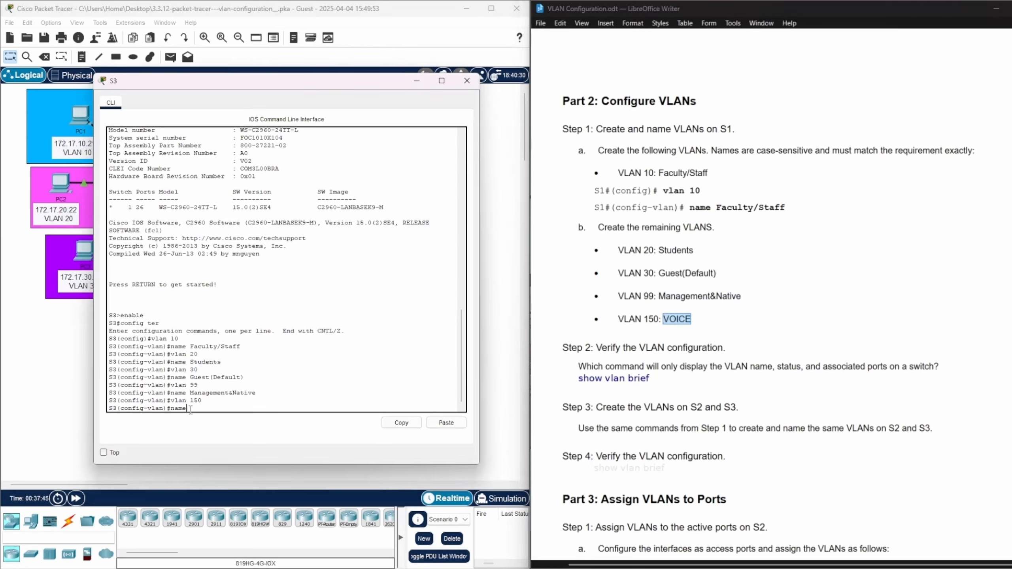
right_click(186, 410)
key("Return")
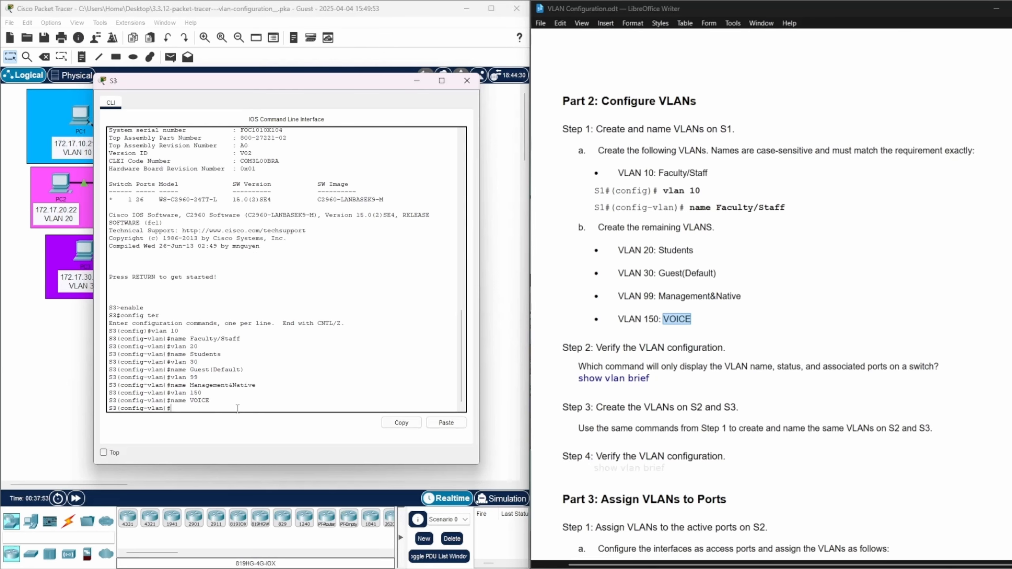
Leave configuration mode on S3, check VLANs 10, 20, 30, 99 and 150 with show vlan brief, and close its CLI
key("ctrl+z")
type("show")
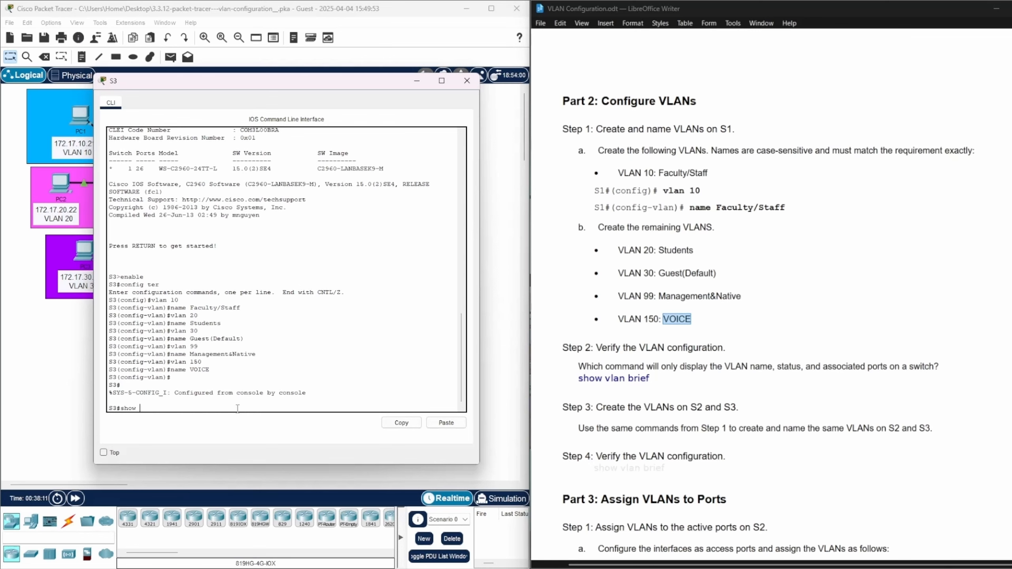
type(" vlan brief")
key("Return")
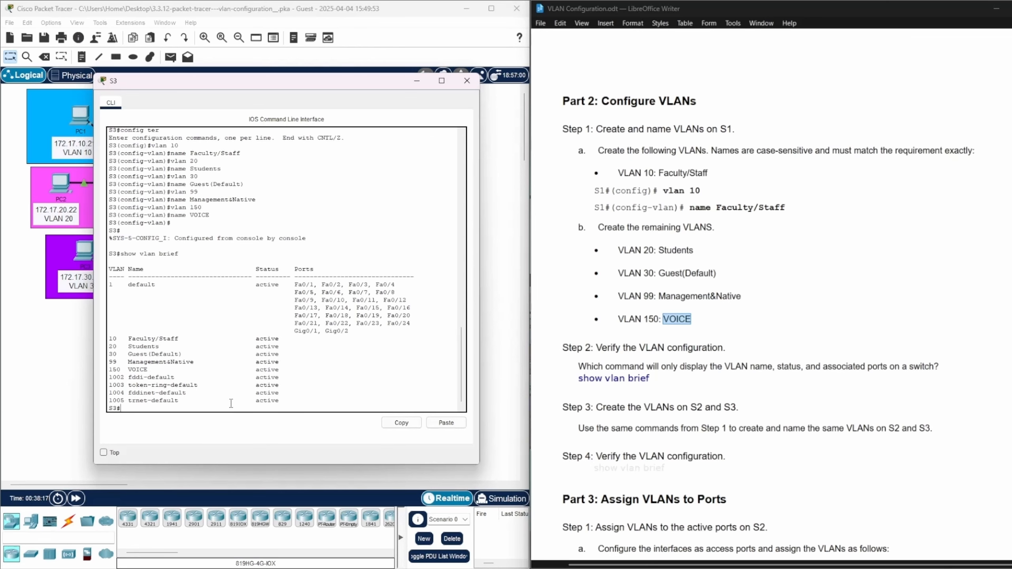
left_click_drag(109, 340, 311, 372)
left_click(467, 80)
scroll(853, 390, "down", 3)
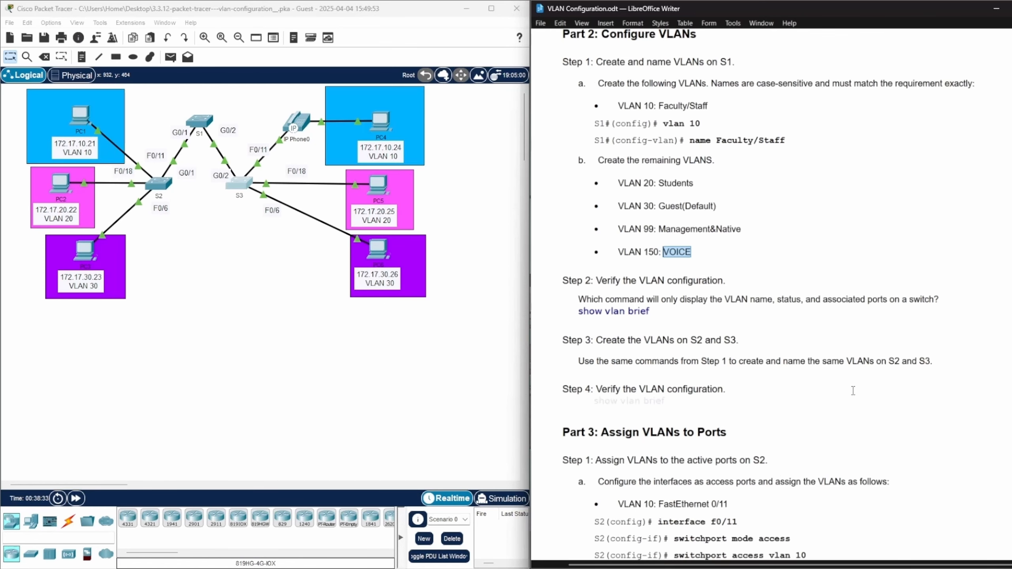
scroll(853, 390, "down", 3)
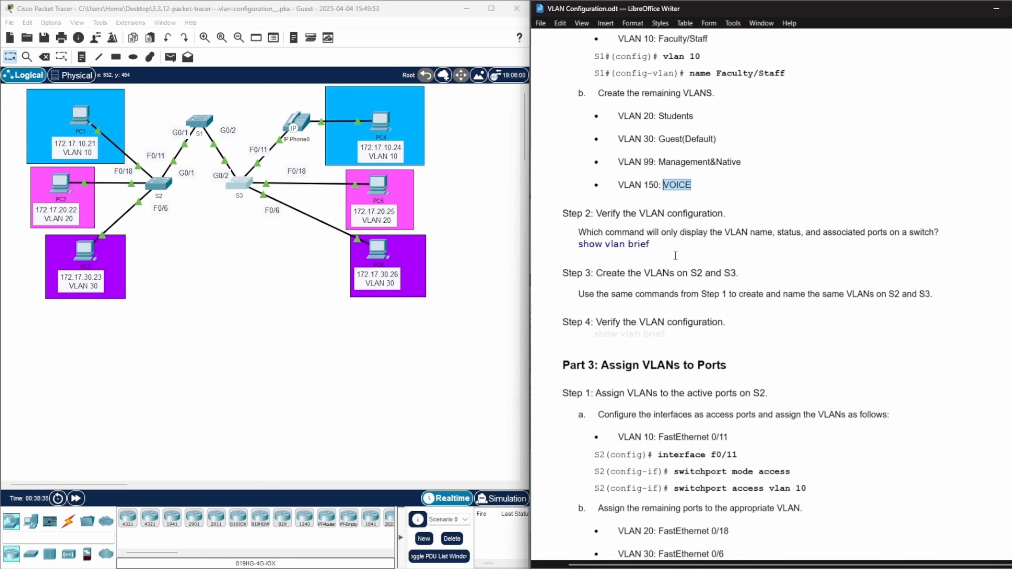
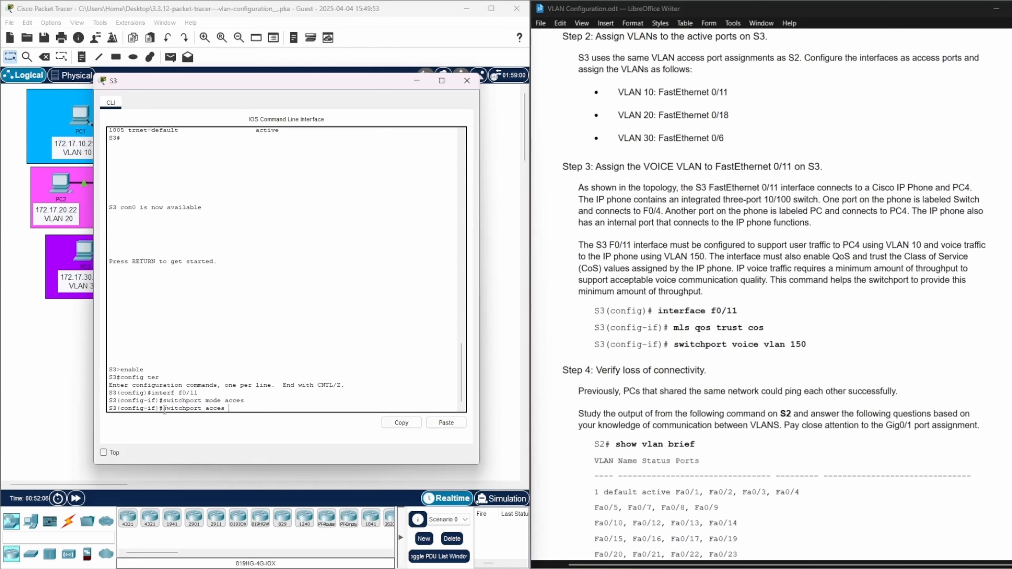
Assign access VLAN 10 to FastEthernet 0/11 on S3 and leave the interface configuration
type("vlan 10")
key("Return")
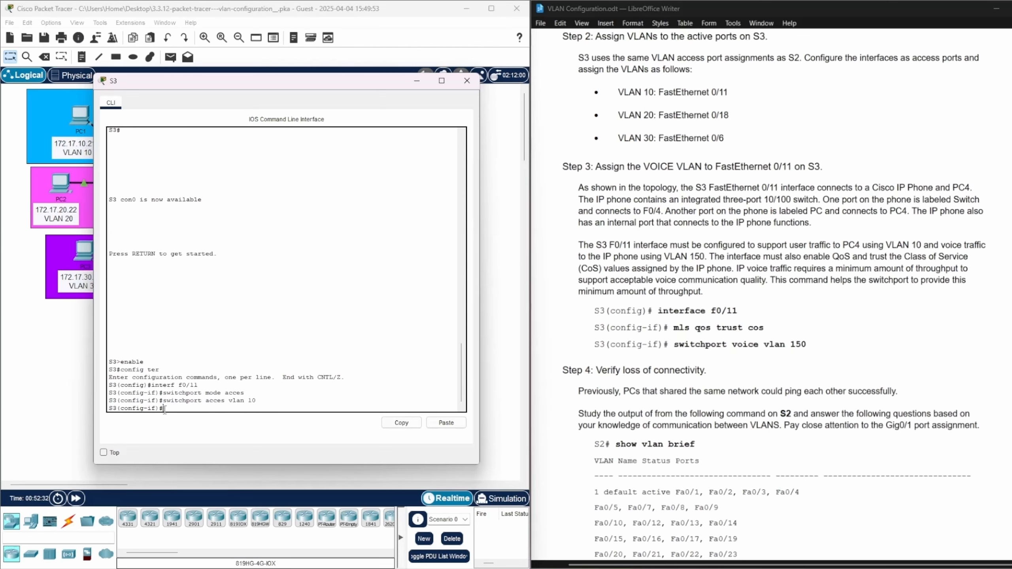
type("exit")
key("Return")
Enter interface f0/18 on S3 and set it to access mode
type("switchport mode acces")
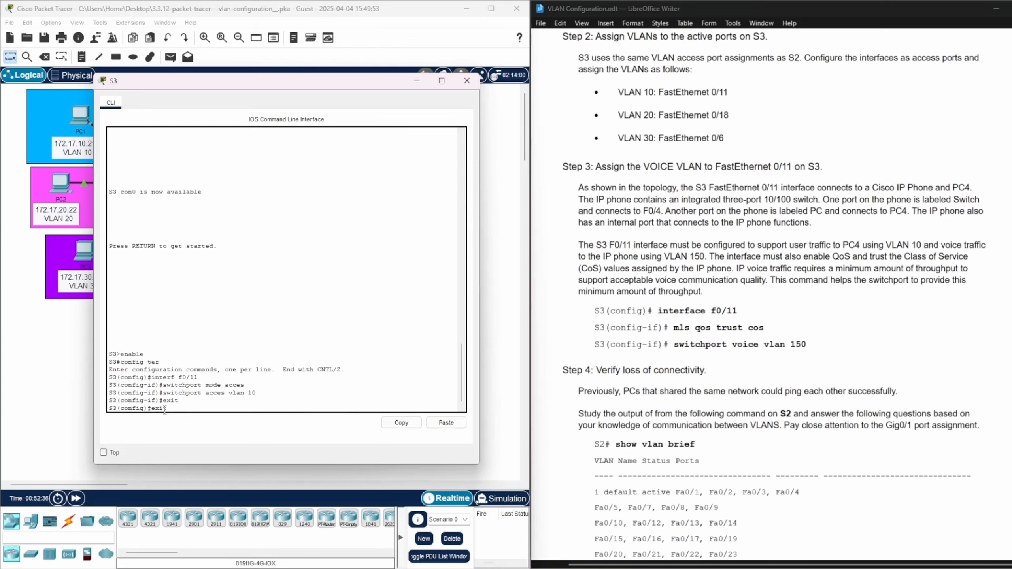
key("BackSpace")
key("BackSpace")
key("BackSpace")
key("BackSpace")
key("BackSpace")
key("BackSpace")
key("BackSpace")
key("BackSpace")
key("BackSpace")
key("BackSpace")
key("BackSpace")
key("BackSpace")
key("BackSpace")
key("BackSpace")
key("BackSpace")
key("BackSpace")
key("BackSpace")
key("BackSpace")
key("BackSpace")
key("BackSpace")
key("Up")
key("Up")
key("BackSpace")
key("BackSpace")
key("BackSpace")
key("BackSpace")
key("BackSpace")
key("BackSpace")
key("BackSpace")
key("BackSpace")
key("BackSpace")
key("BackSpace")
key("BackSpace")
key("BackSpace")
key("BackSpace")
key("BackSpace")
key("BackSpace")
key("BackSpace")
key("BackSpace")
key("BackSpace")
key("BackSpace")
key("BackSpace")
type("interf f0/18")
key("Return")
key("Up")
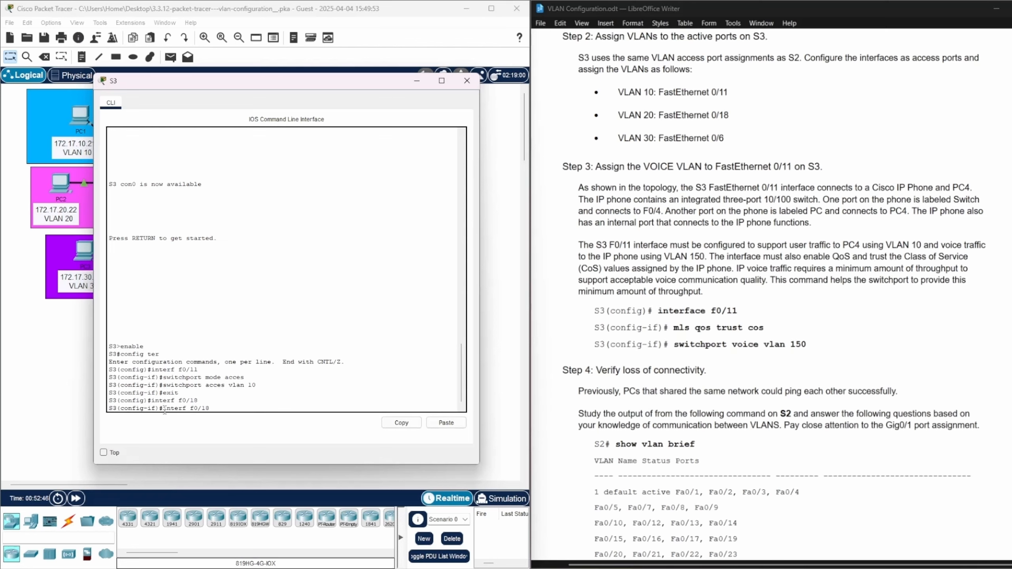
key("Up")
key("Up")
key("Up")
key("Return")
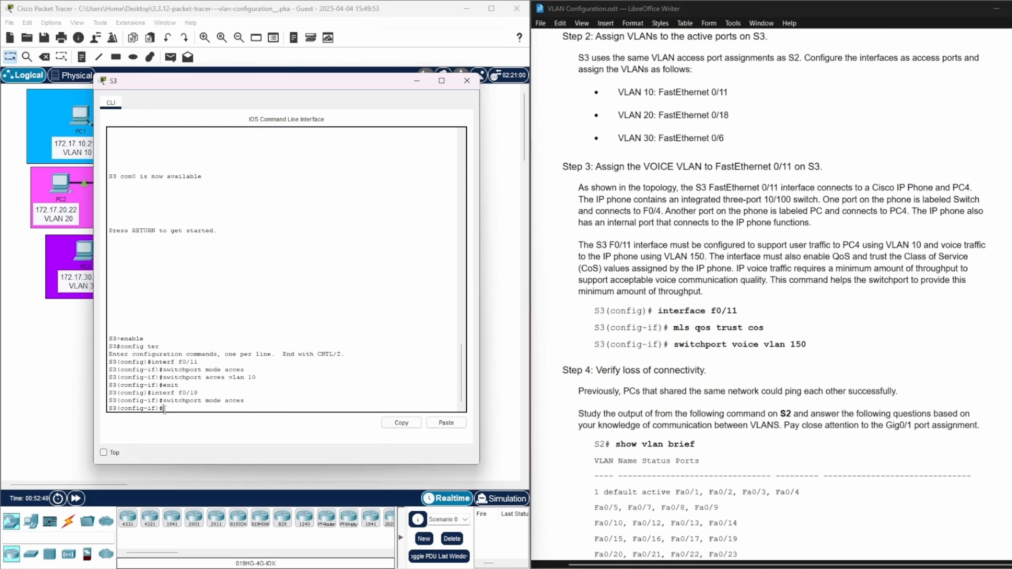
Assign access VLAN 20 to FastEthernet 0/18 on S3 and exit the interface
key("Up")
key("Up")
key("Up")
key("Up")
key("BackSpace")
key("BackSpace")
type("20")
key("Return")
type("exit")
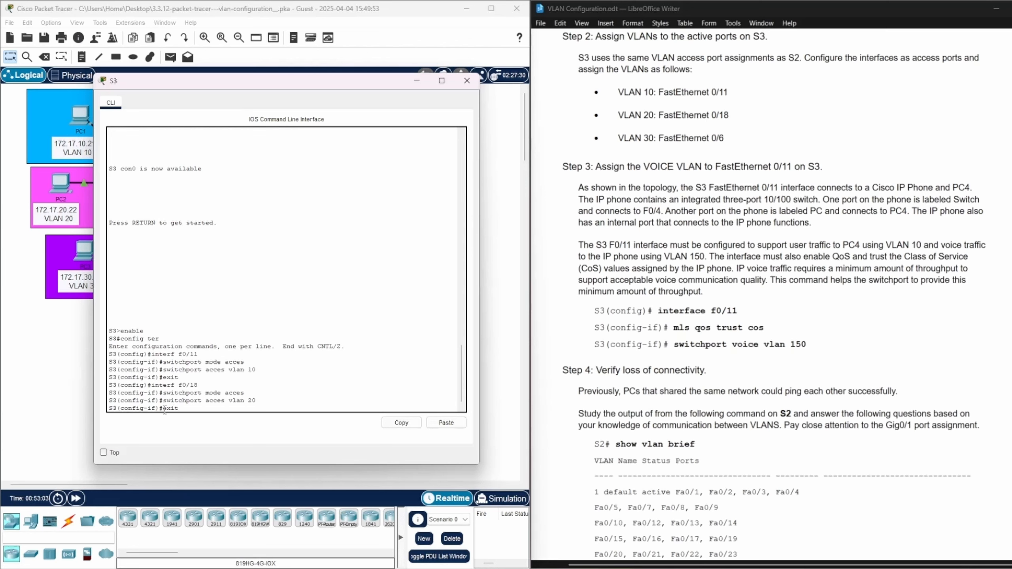
key("Return")
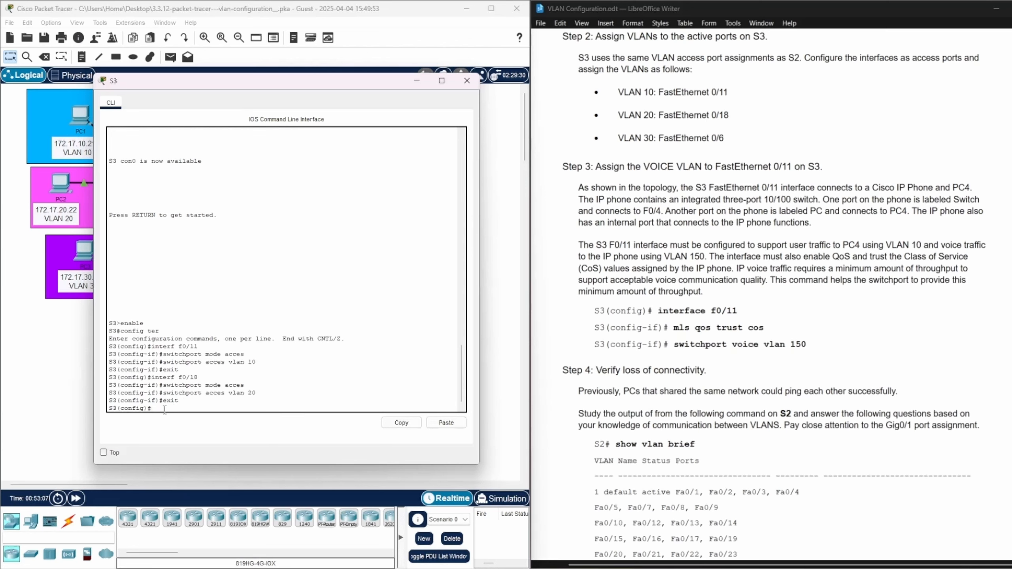
key("Up")
key("Up")
key("Up")
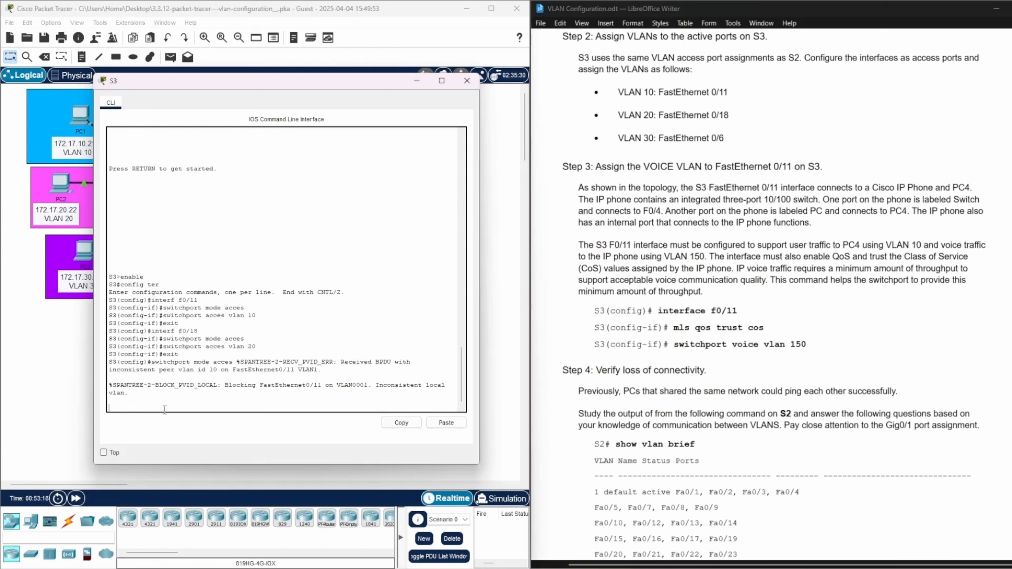
key("Return")
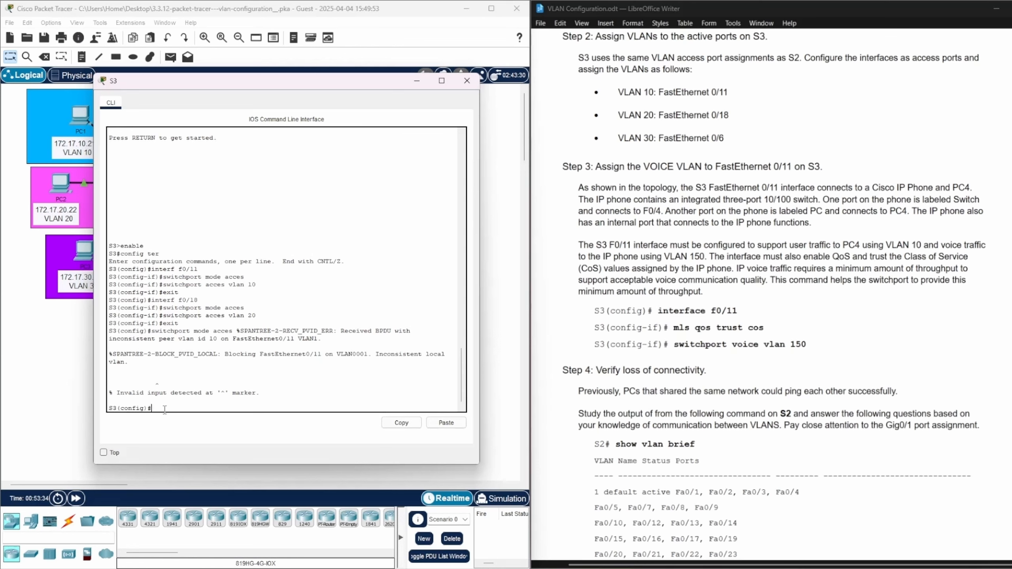
Enter interface f0/6 on S3 and set it to access mode
key("Up")
key("Up")
key("Up")
key("Up")
key("Up")
key("BackSpace")
key("BackSpace")
key("Return")
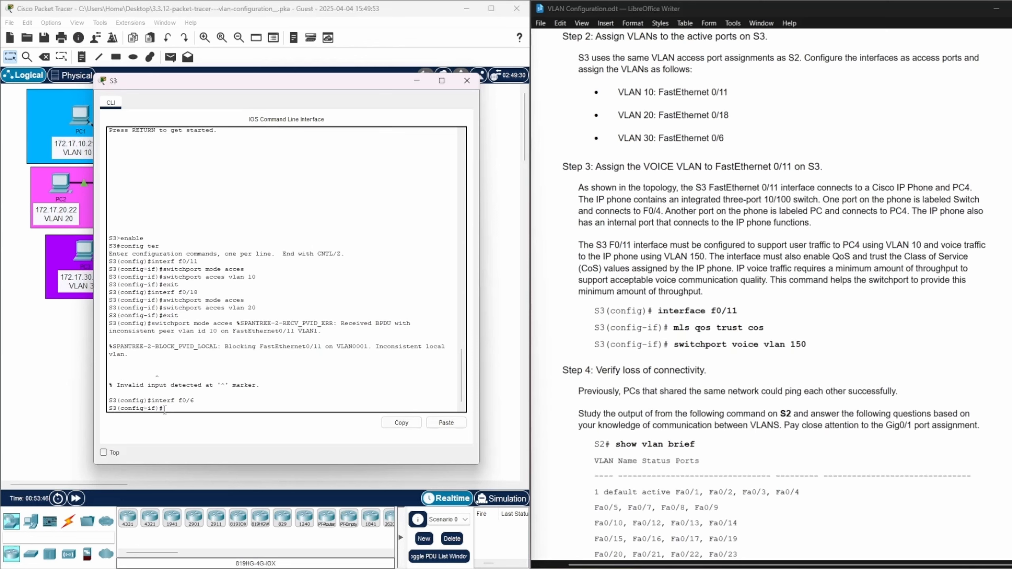
key("Up")
key("Up")
key("Return")
Assign access VLAN 30 to FastEthernet 0/6 on S3 and exit the interface
key("Up")
key("Up")
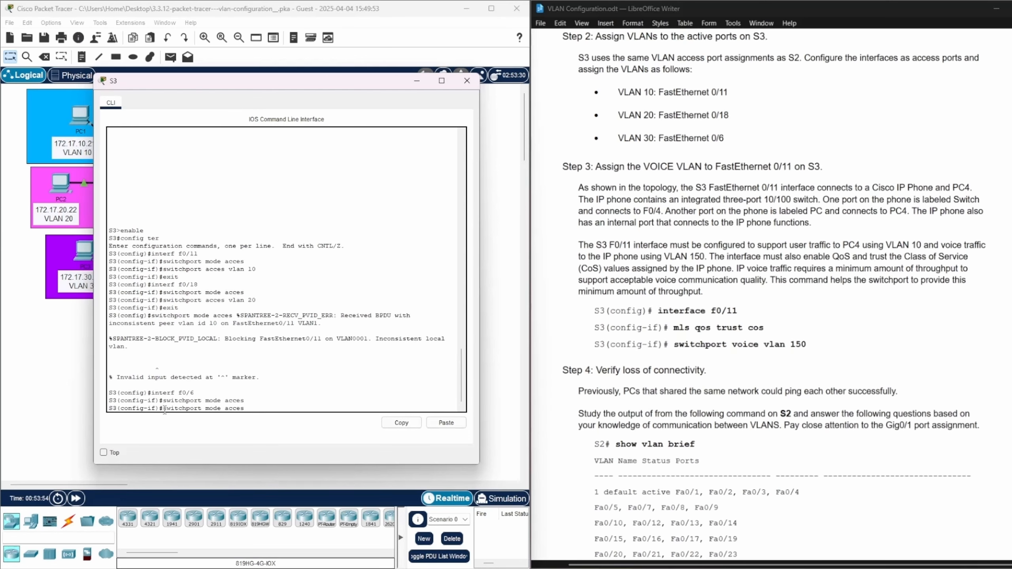
key("Up")
key("Up")
key("Up")
key("BackSpace")
key("BackSpace")
type("30")
key("Return")
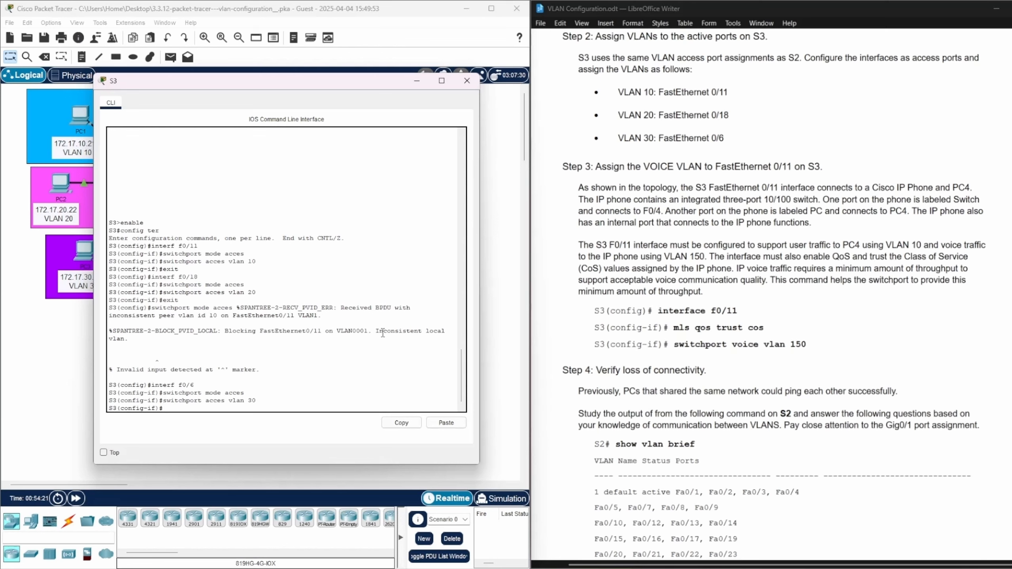
left_click_drag(375, 332, 388, 337)
left_click(352, 360)
type("exit")
key("Return")
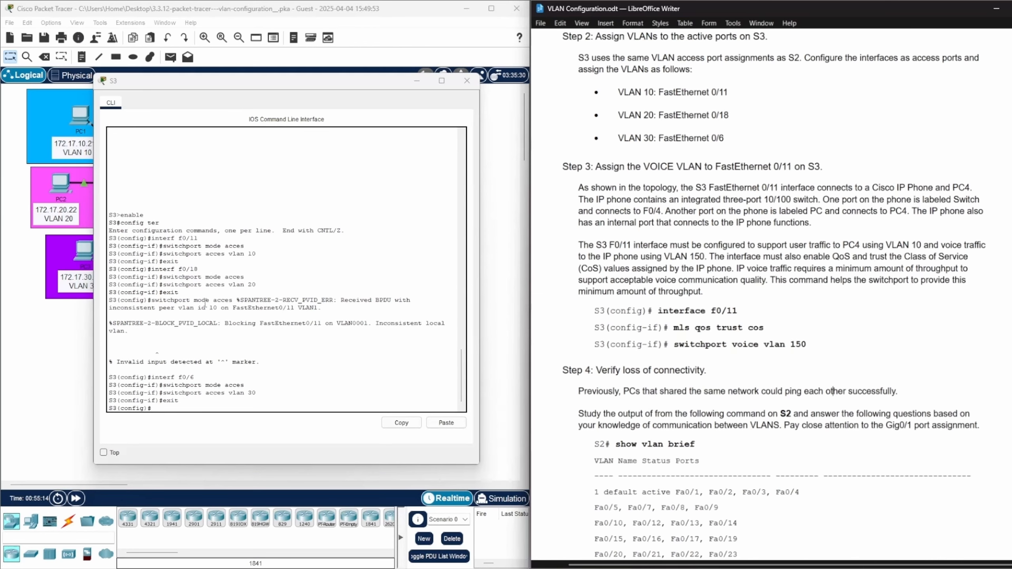
Review the spanning-tree messages in S3's CLI and highlight the three voice VLAN commands for f0/11 in the lab document
left_click_drag(238, 299, 331, 324)
left_click(331, 324)
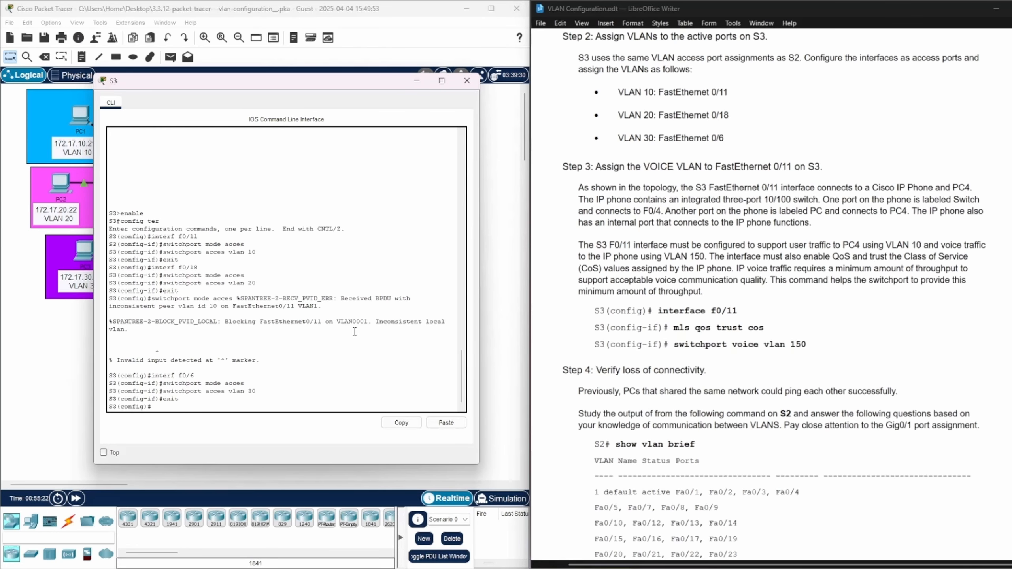
scroll(832, 293, "down", 1)
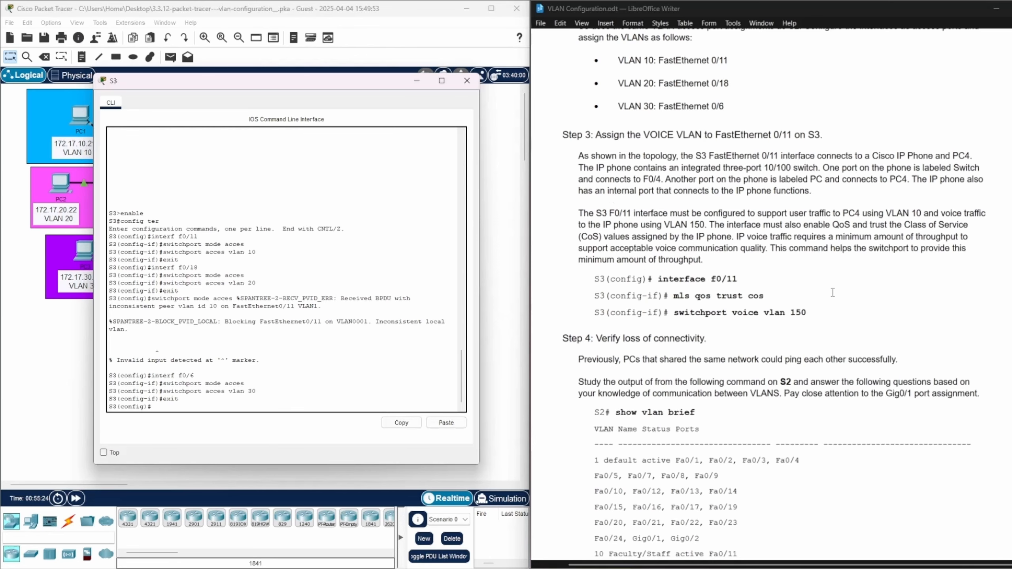
scroll(832, 292, "up", 1)
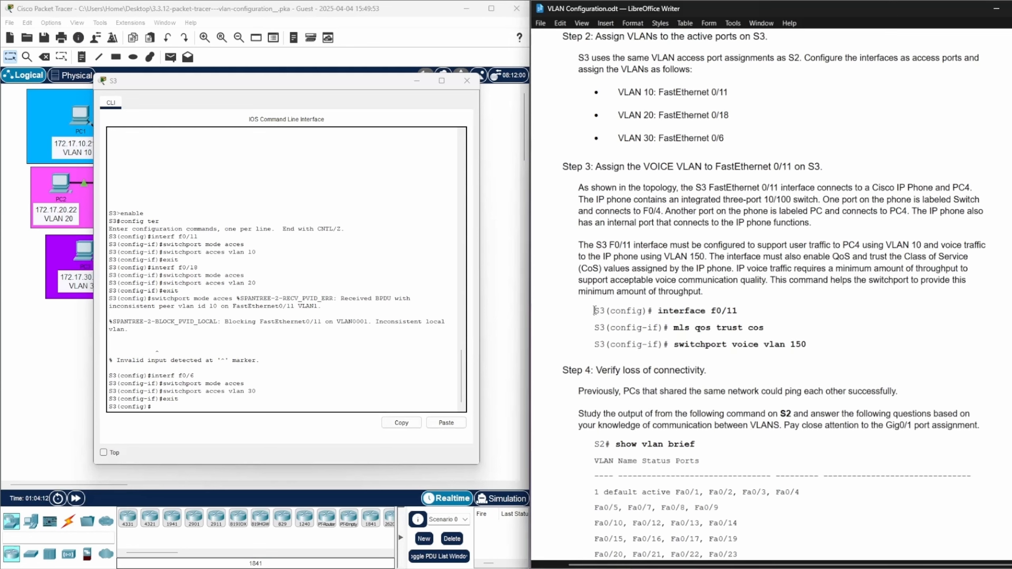
left_click_drag(593, 311, 813, 341)
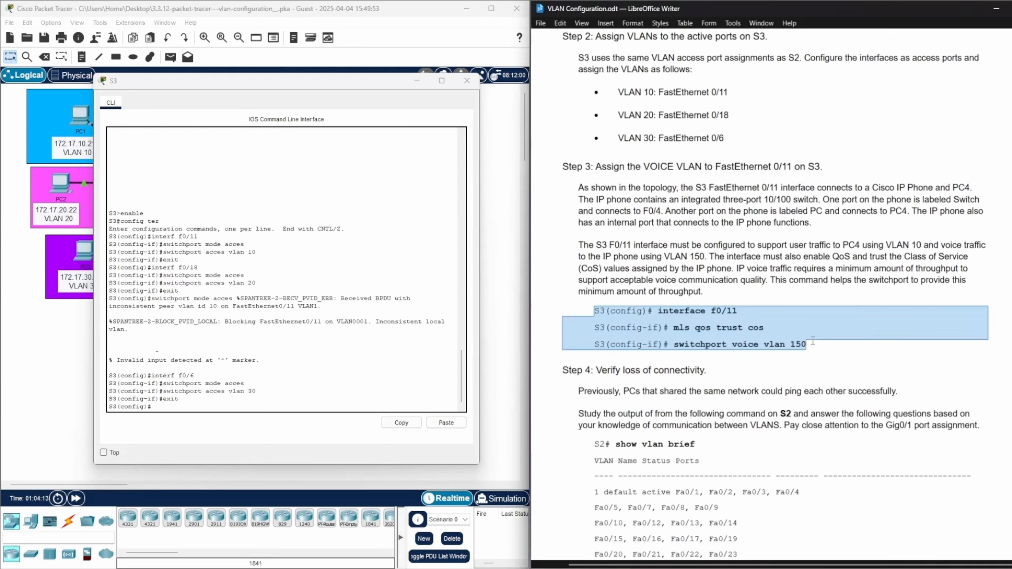
Enter interface f0/11 on S3 and make it trust the phone's CoS values with mls qos trust cos
left_click(171, 407)
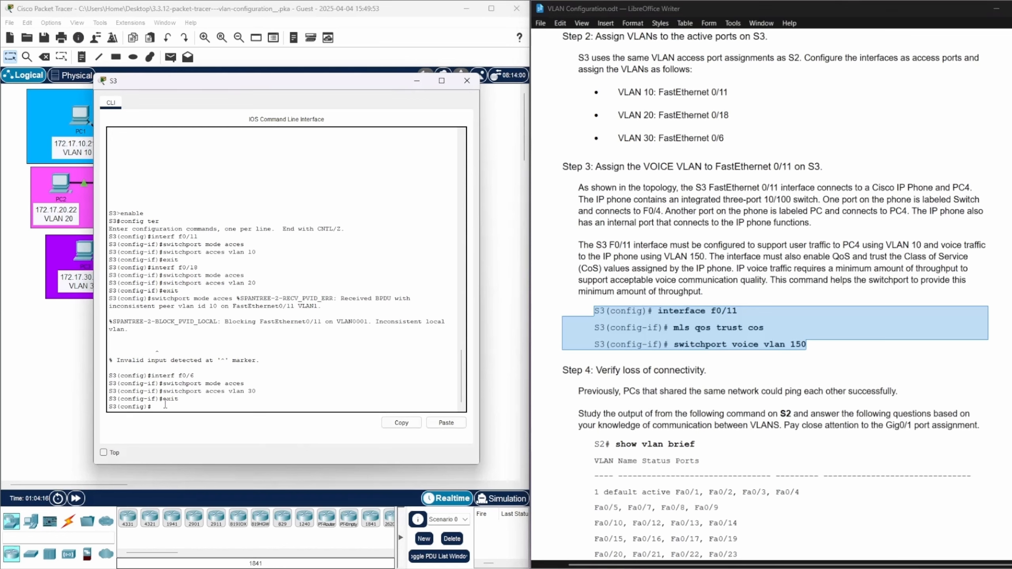
type("exi")
key("Up")
key("Up")
key("Up")
key("Up")
key("BackSpace")
type("11")
key("Return")
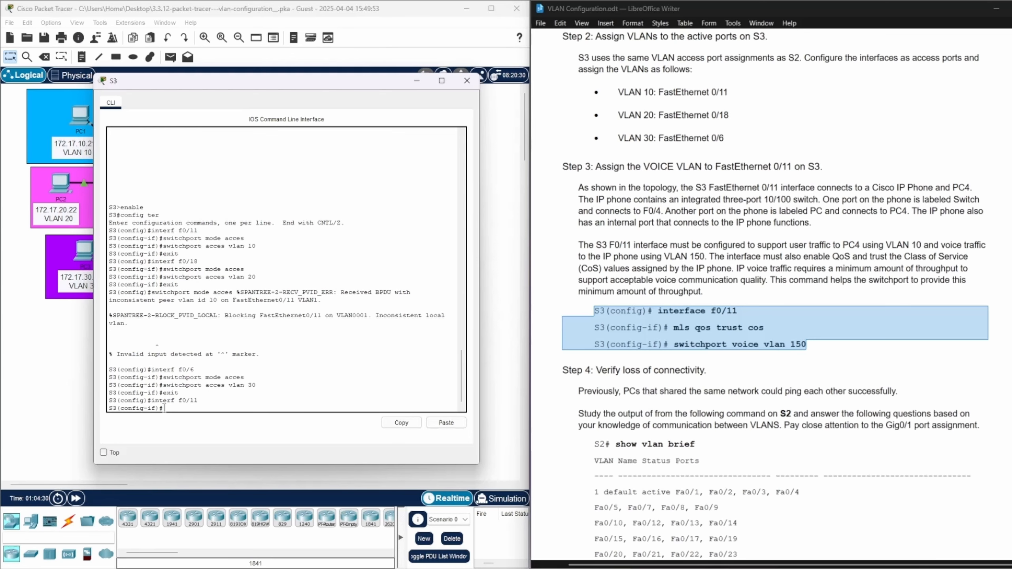
type("mls qos trust cos")
left_click_drag(163, 408, 228, 405)
left_click(181, 409)
key("Return")
Assign voice VLAN 150 to FastEthernet 0/11 on S3 with switchport voice vlan 150
type("swi")
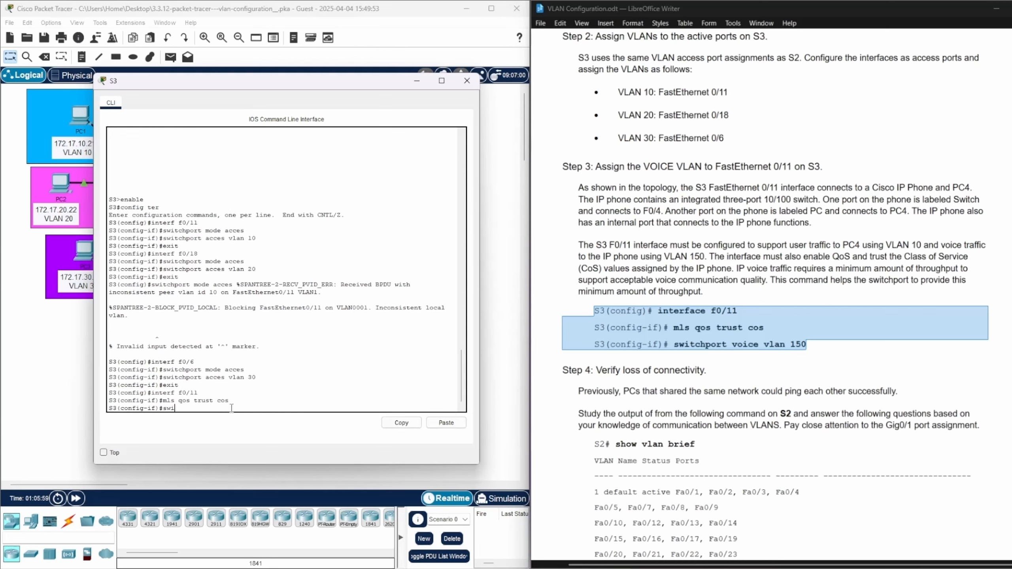
type("thcpor")
type("t vp")
key("BackSpace")
type("voice vlan 15")
key("Return")
type("swithport voice vlan 150")
key("Return")
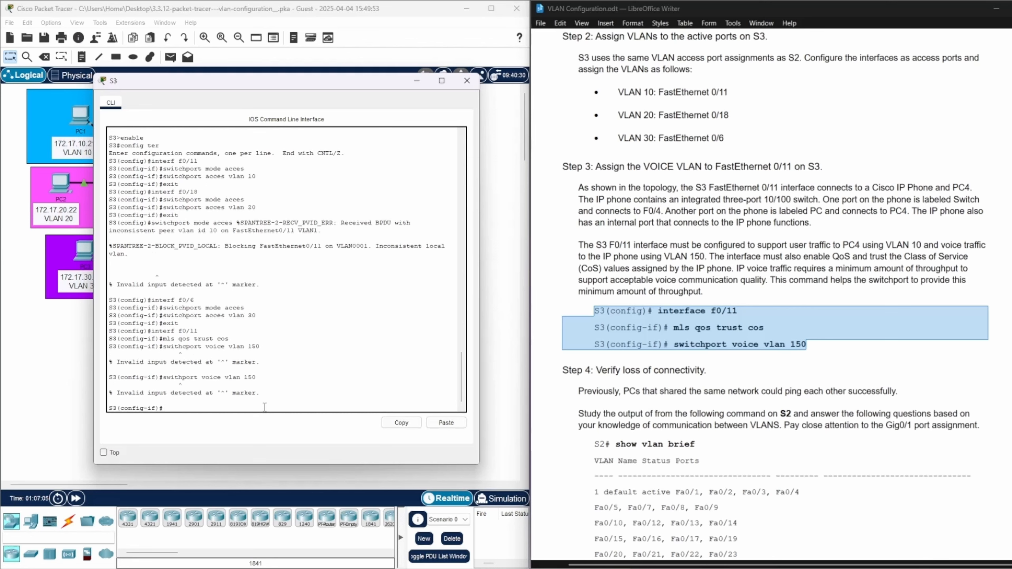
key("Up")
type("c")
key("Return")
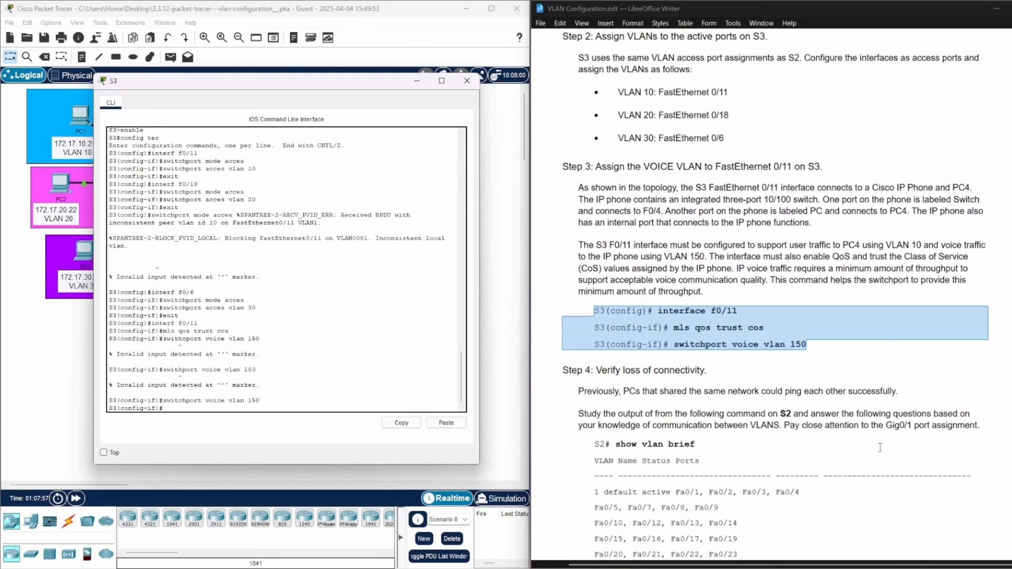
Close S3's CLI, open S2's CLI in privileged mode and list its VLANs with show vlan brief
scroll(879, 447, "down", 4)
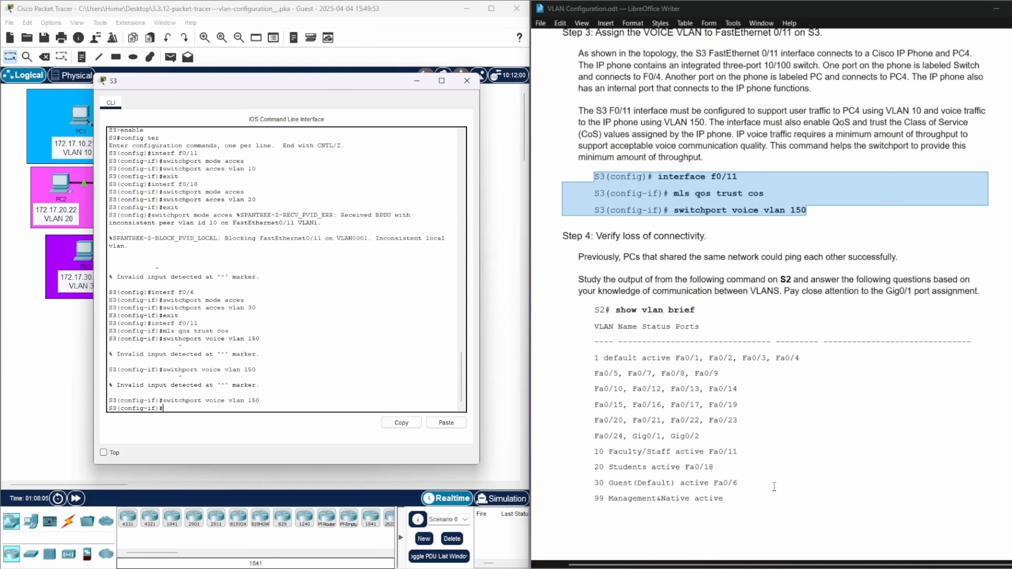
left_click(465, 81)
left_click(158, 183)
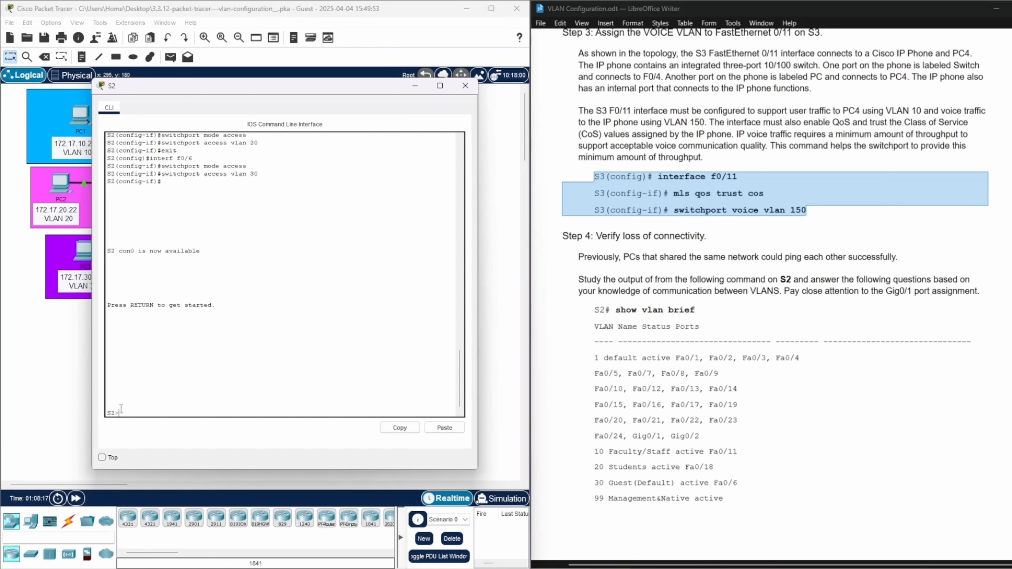
type("enable")
key("Return")
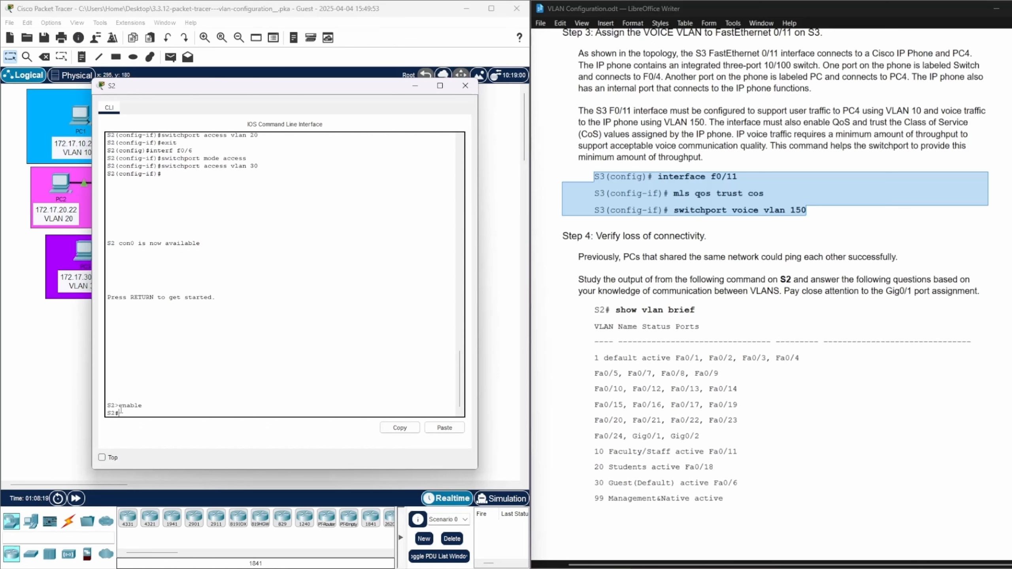
type("show vlan brief")
key("Return")
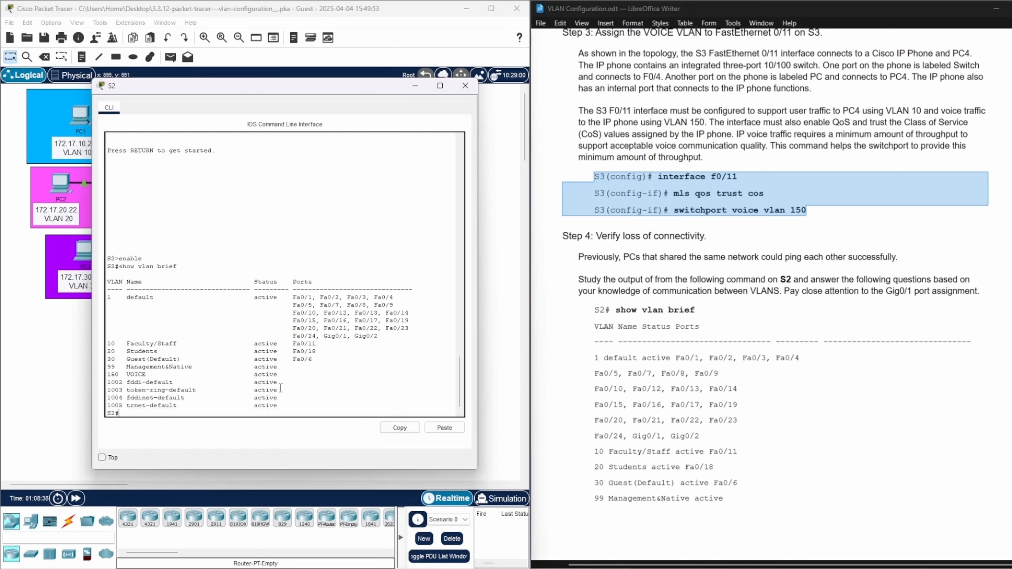
Compare S2's VLAN and port list with the lab document's output and read the questions about pinging PC4 from PC1
left_click_drag(317, 360, 82, 343)
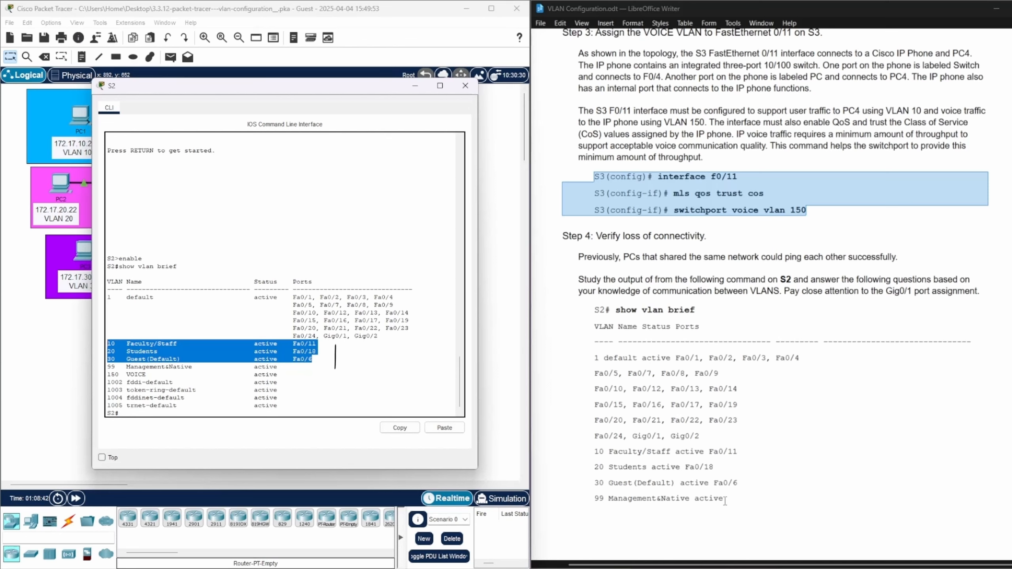
left_click_drag(124, 298, 378, 337)
scroll(719, 380, "down", 6)
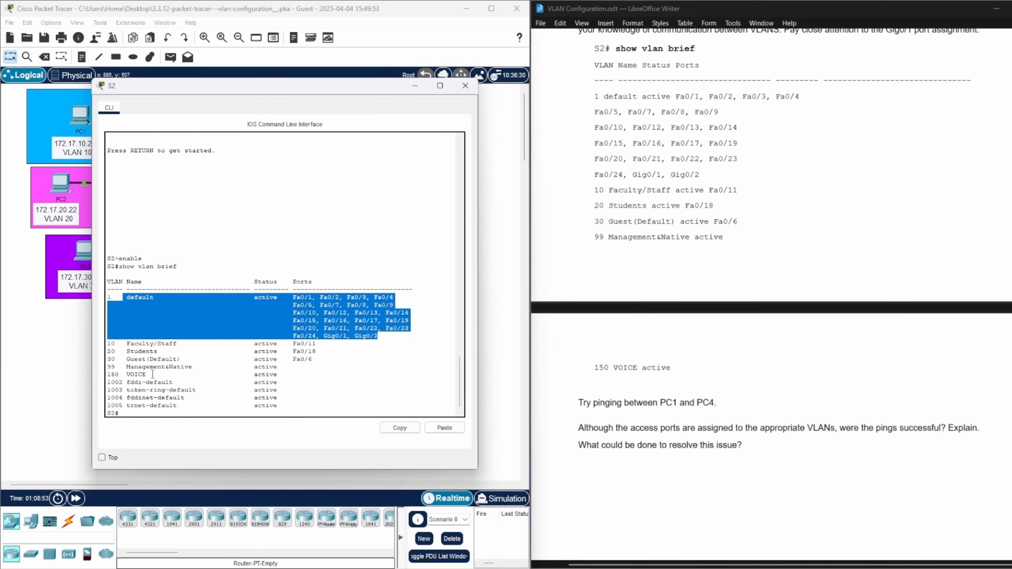
left_click_drag(127, 375, 281, 374)
scroll(727, 308, "down", 7)
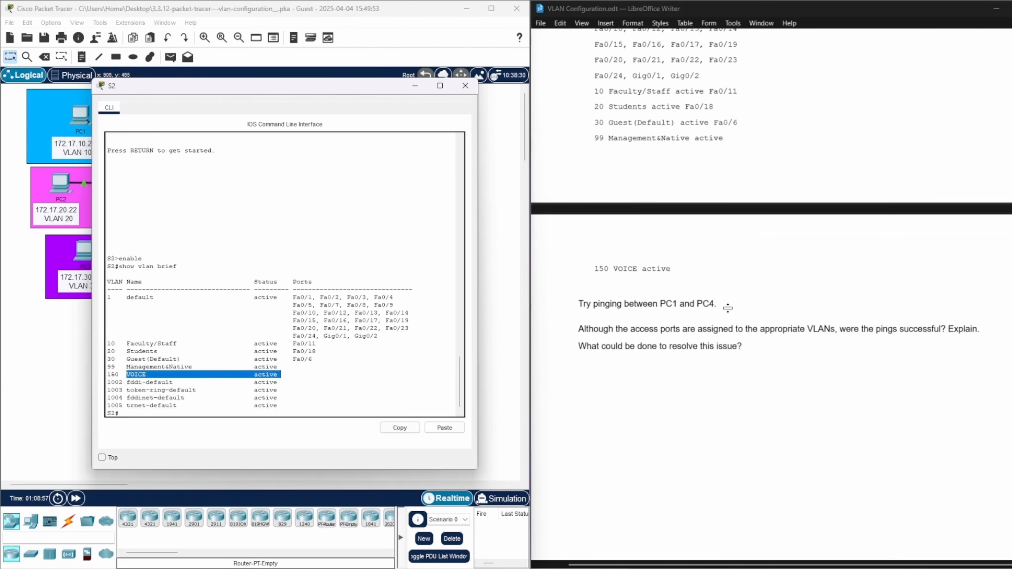
scroll(722, 290, "down", 2)
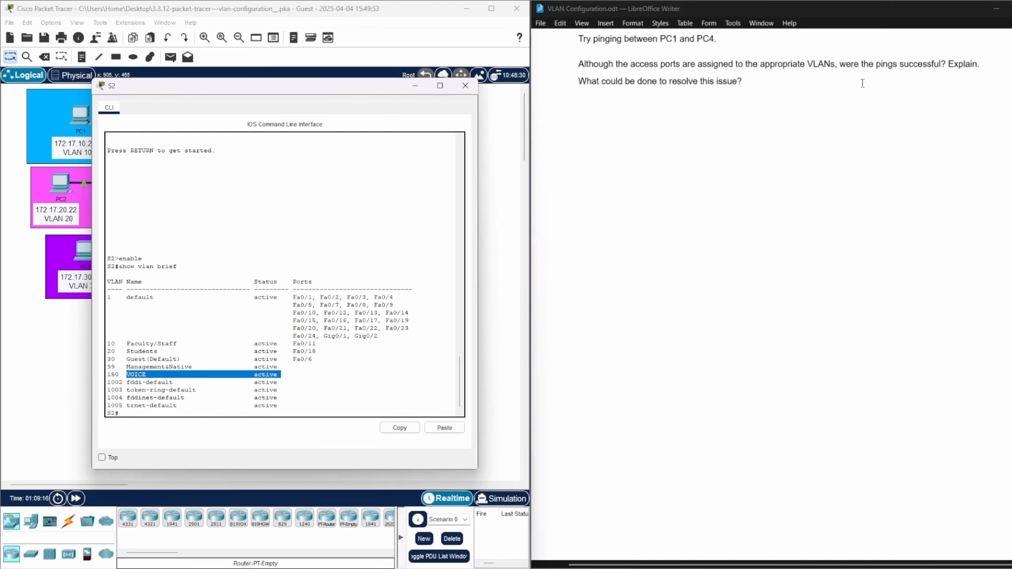
scroll(862, 83, "up", 1)
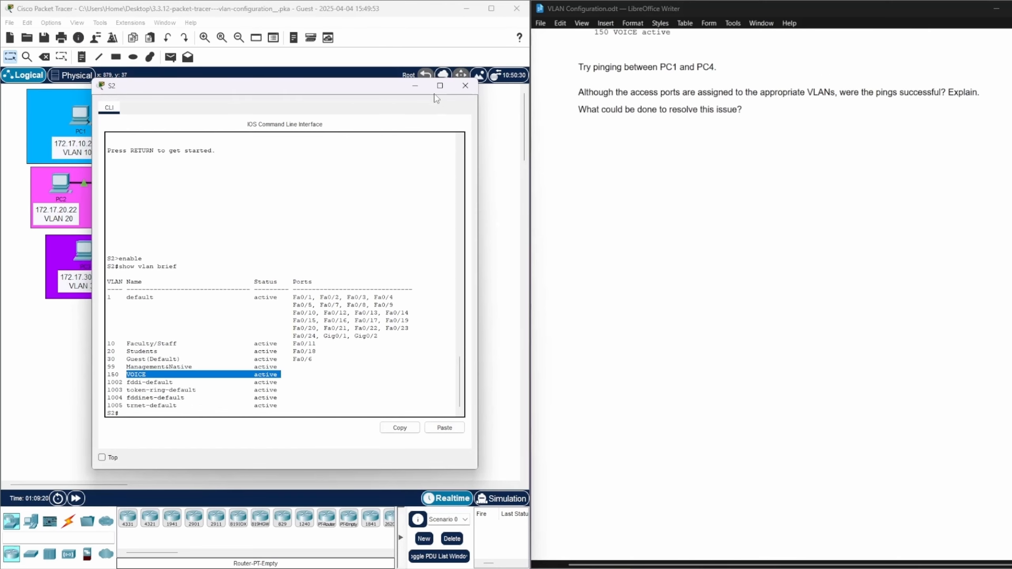
Move S2's CLI window clear of the topology and open the Command Prompt on PC1
left_click_drag(336, 88, 813, 158)
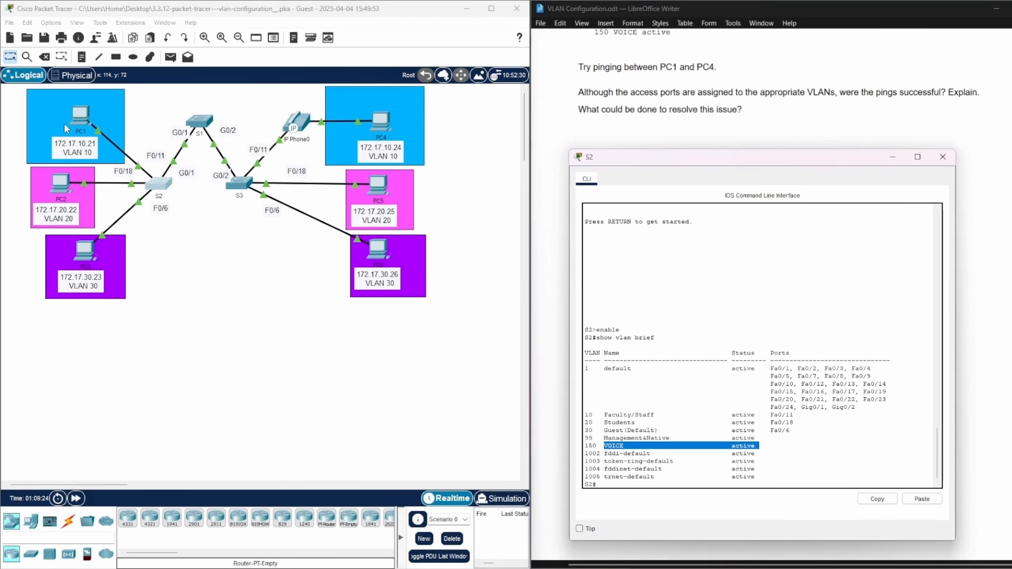
left_click(379, 137)
left_click_drag(541, 136, 233, 106)
left_click(322, 161)
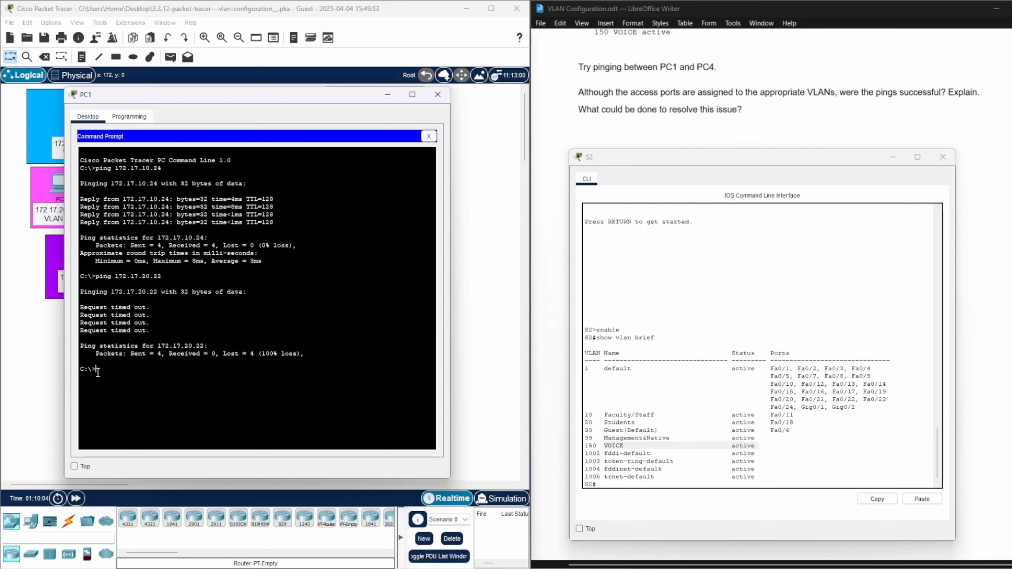
Ping PC4 at 172.17.10.24 from PC1 and check the path between them in the topology
type("ping")
key("BackSpace")
key("BackSpace")
key("BackSpace")
key("BackSpace")
key("Return")
type("ping 172.17.10.24")
key("Return")
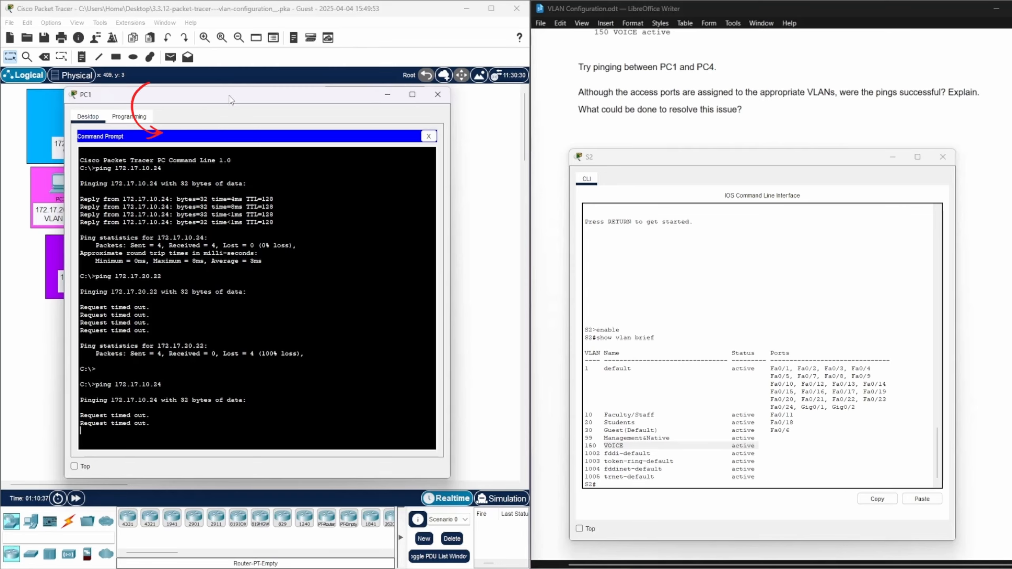
left_click_drag(229, 95, 650, 115)
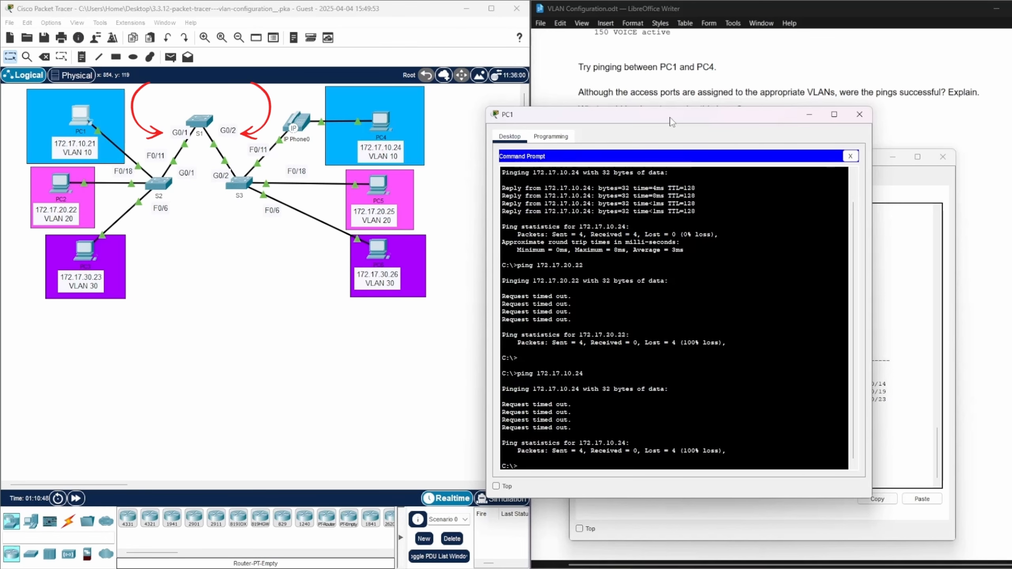
left_click_drag(672, 121, 273, 101)
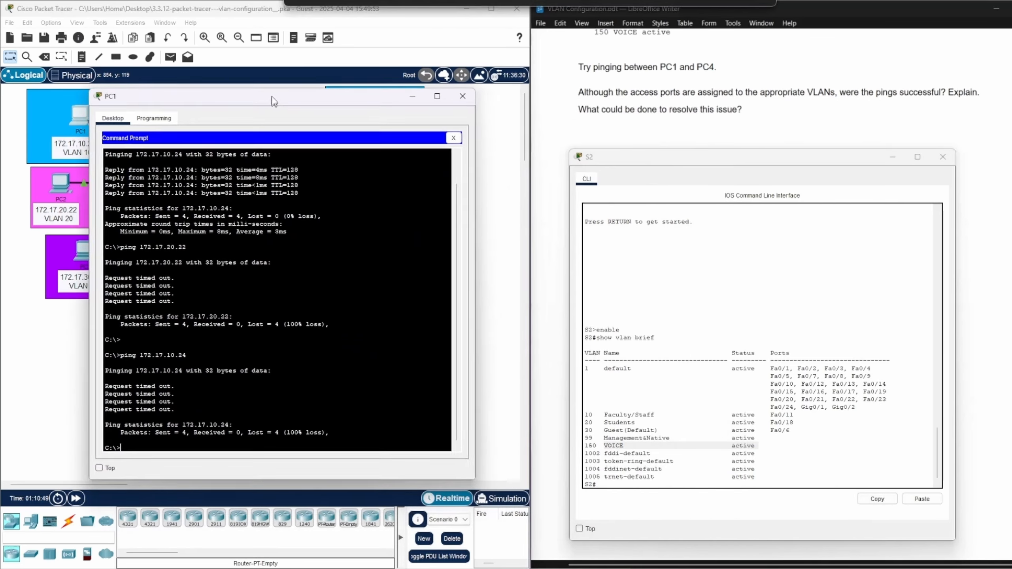